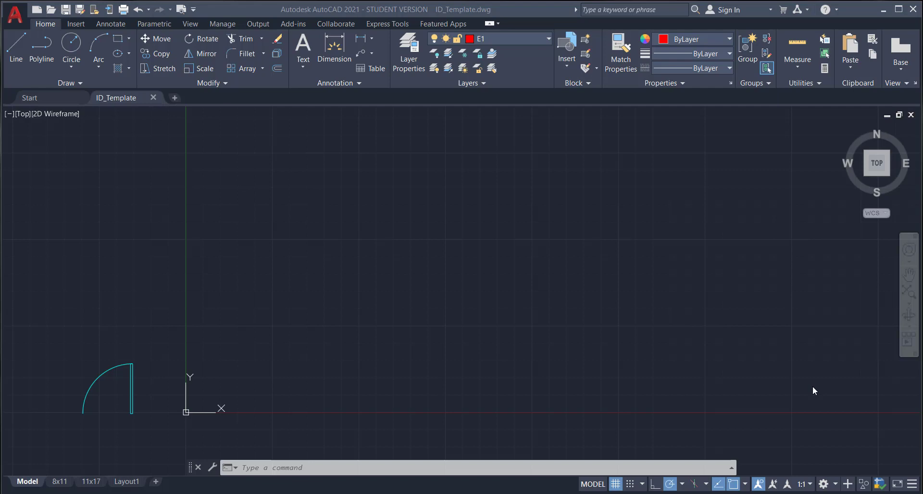
Review the drawing units, including the Architectural length type and its precision, and accept the settings
{"action": "type", "text": "units"}
{"action": "key", "text": "Return"}
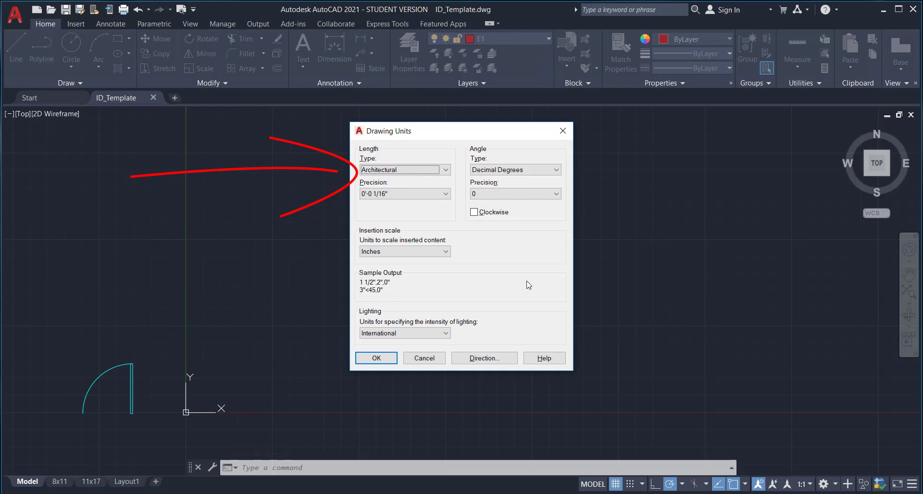
{"action": "left_click", "coordinate": [384, 361]}
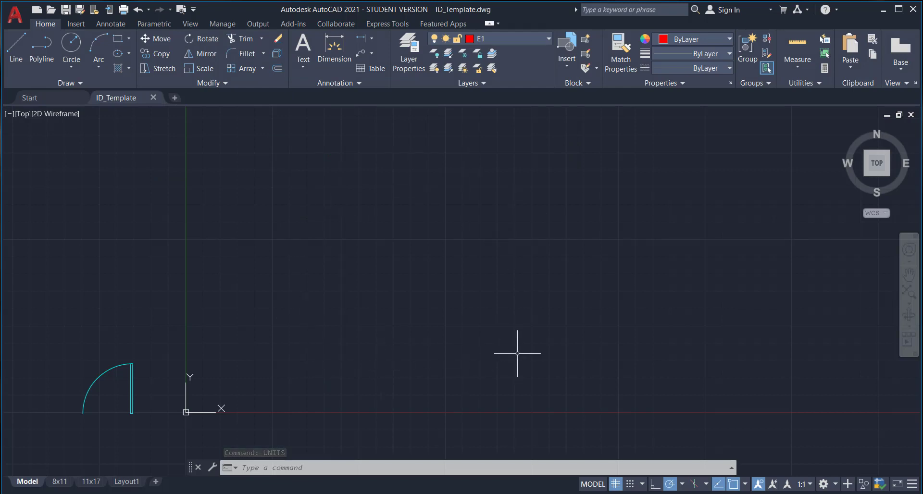
Make A-Wall the current layer and draw the left wall line 31' straight up, beside the origin
{"action": "left_click", "coordinate": [548, 38]}
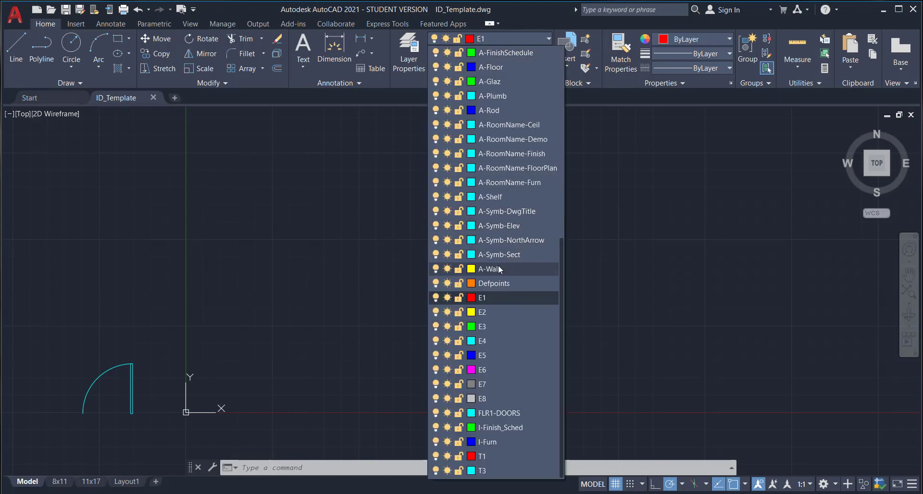
{"action": "left_click", "coordinate": [498, 267]}
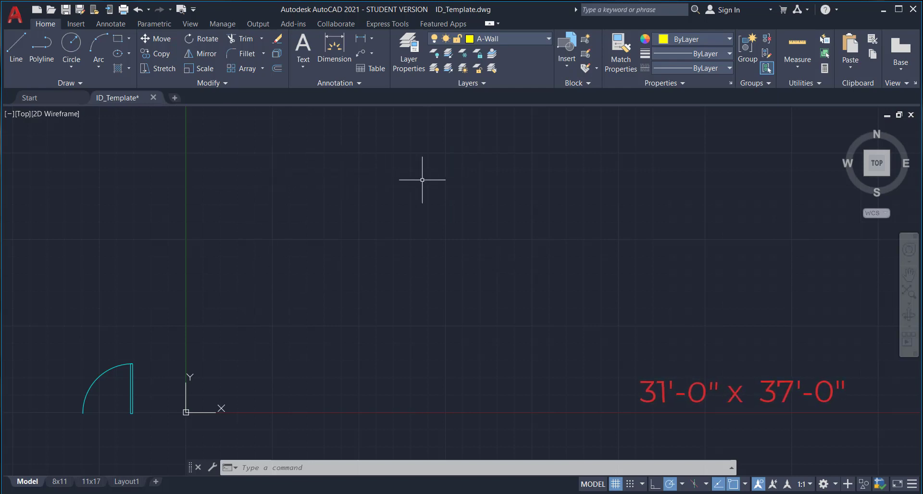
{"action": "left_click", "coordinate": [16, 48]}
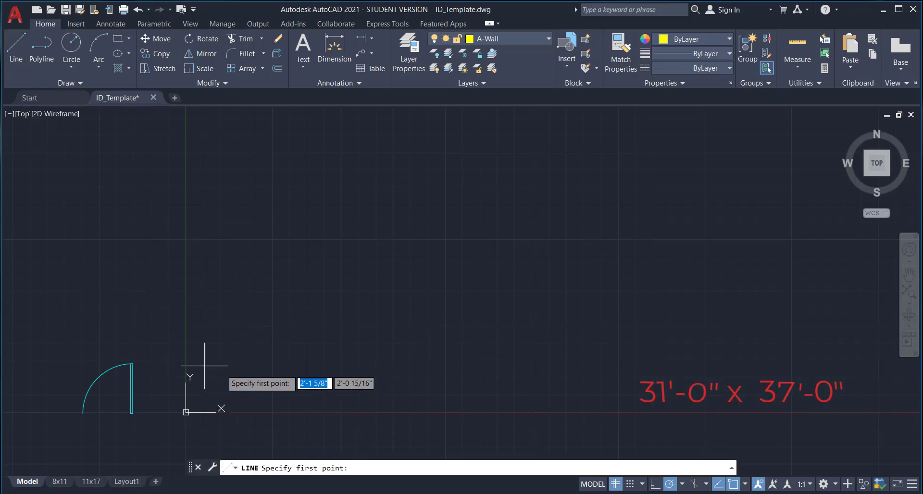
{"action": "left_click", "coordinate": [262, 333]}
{"action": "type", "text": "31'"}
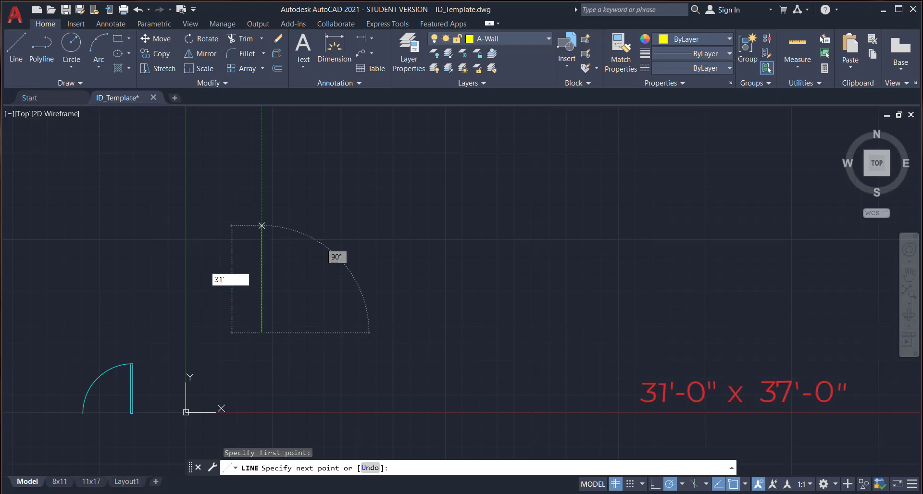
{"action": "key", "text": "Return"}
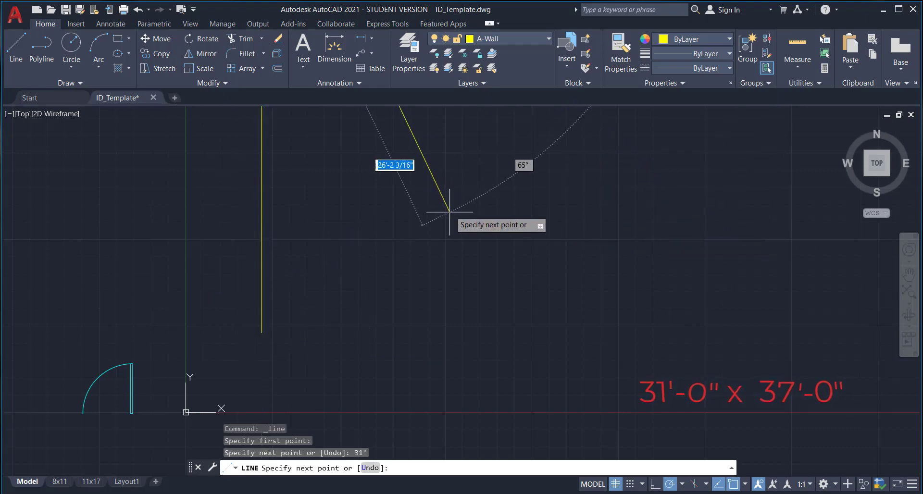
Continue the wall outline 37' to the right and 31' down, and close it at the starting point
{"action": "scroll", "coordinate": [449, 212], "scroll_direction": "down", "scroll_amount": 2}
{"action": "scroll", "coordinate": [449, 212], "scroll_direction": "down", "scroll_amount": 1}
{"action": "middle_click_drag", "start_coordinate": [449, 212], "coordinate": [324, 316]}
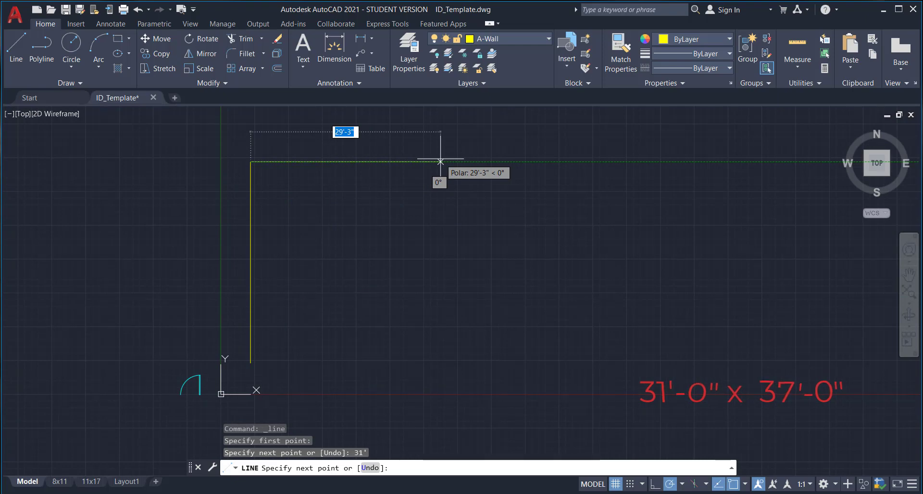
{"action": "type", "text": "37'"}
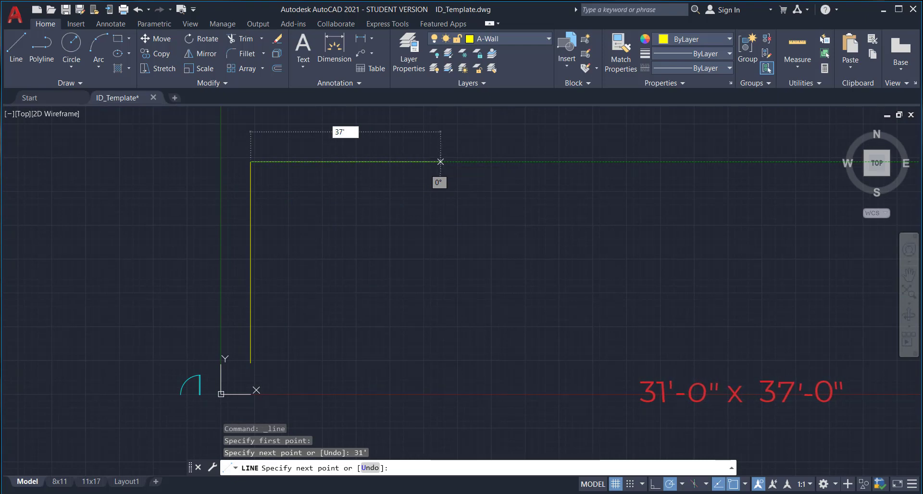
{"action": "key", "text": "Return"}
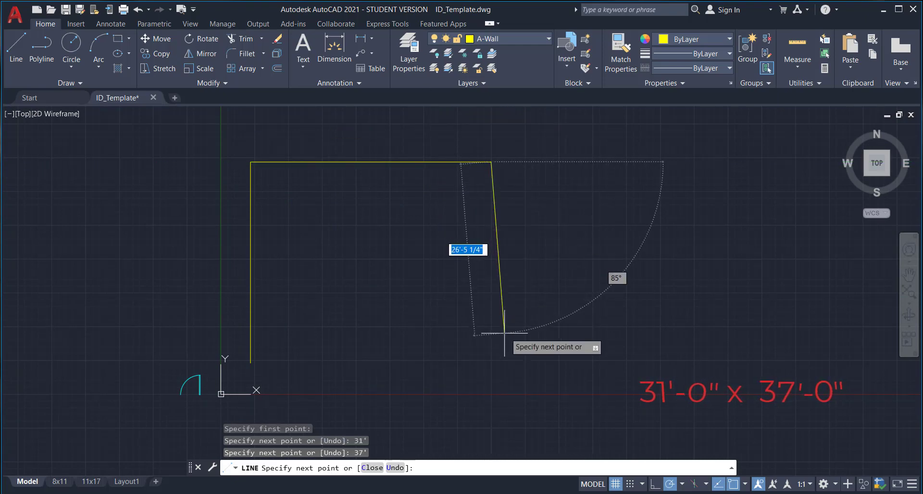
{"action": "type", "text": "31'"}
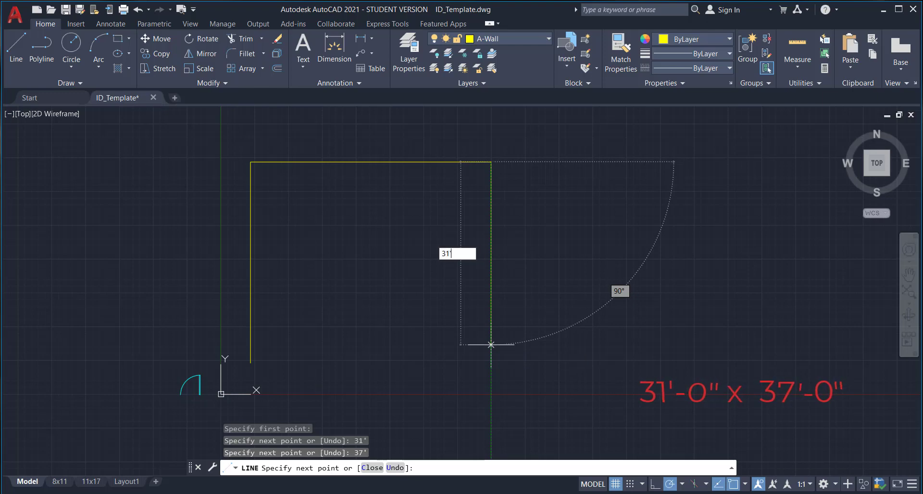
{"action": "key", "text": "Return"}
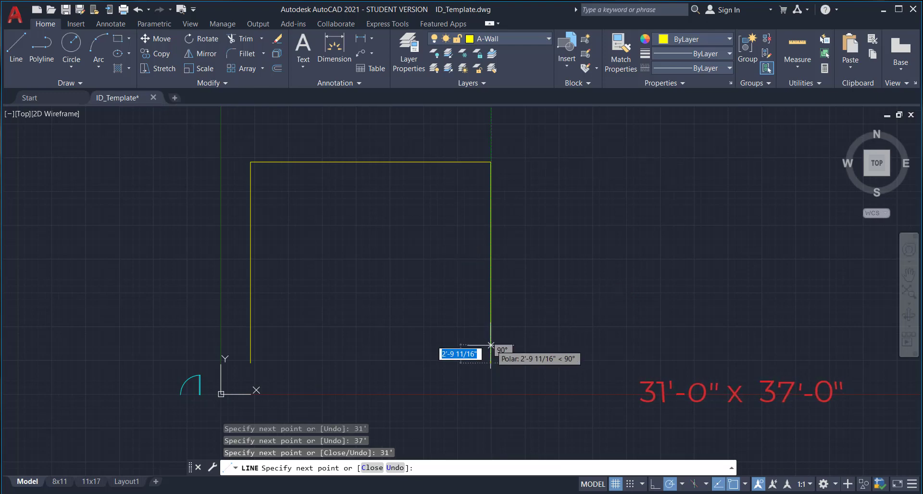
{"action": "left_click", "coordinate": [250, 363]}
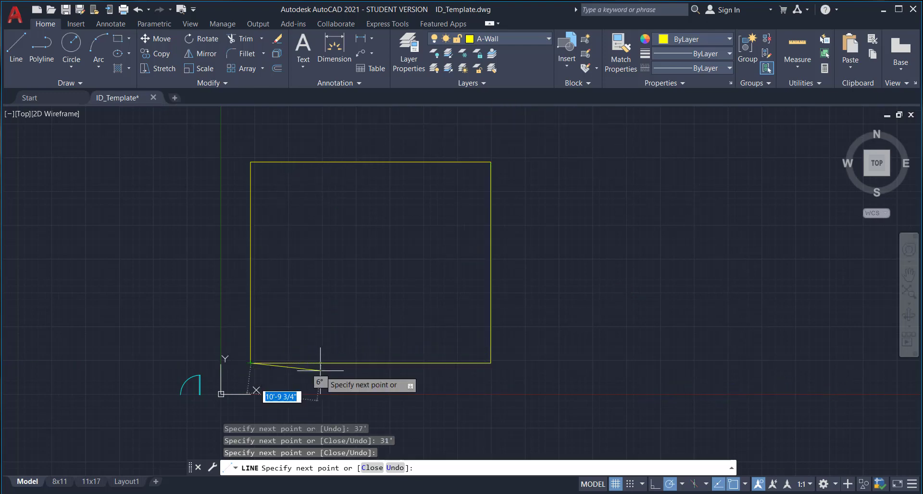
{"action": "key", "text": "Escape"}
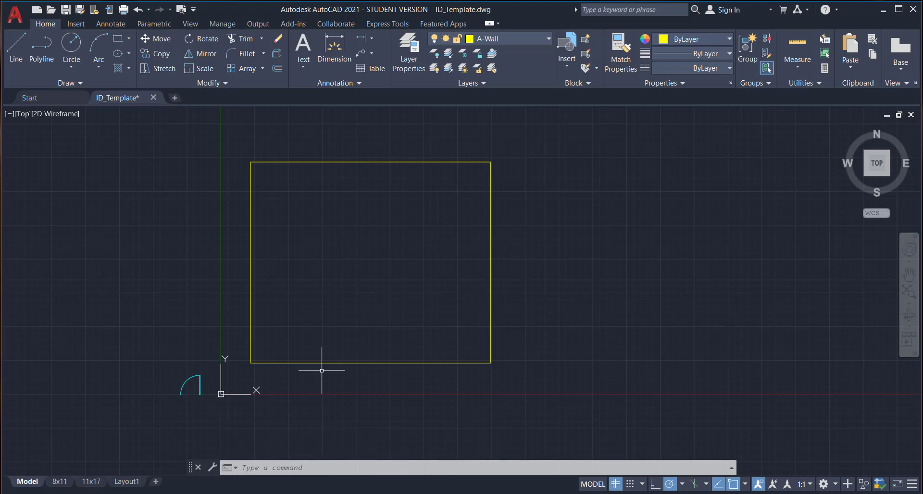
Offset all four sides of the wall rectangle 8" outward to form the exterior wall thickness
{"action": "left_click", "coordinate": [276, 68]}
{"action": "type", "text": "8"}
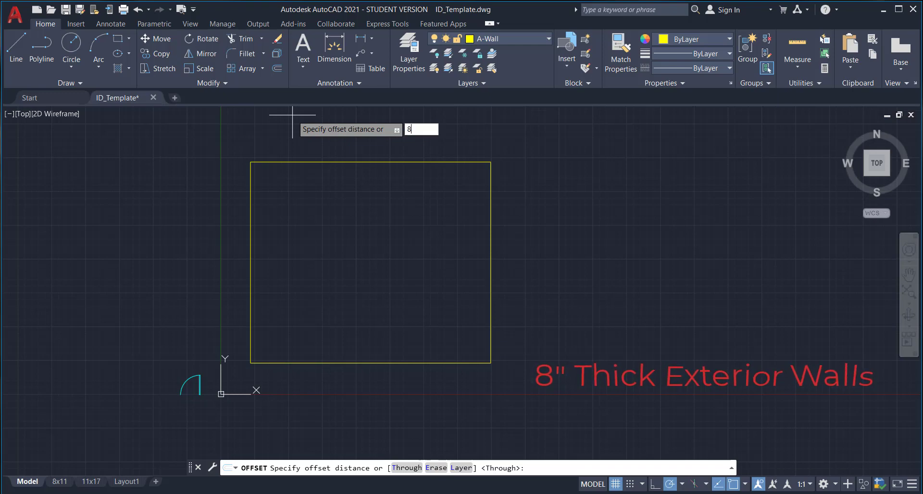
{"action": "key", "text": "Return"}
{"action": "left_click", "coordinate": [322, 163]}
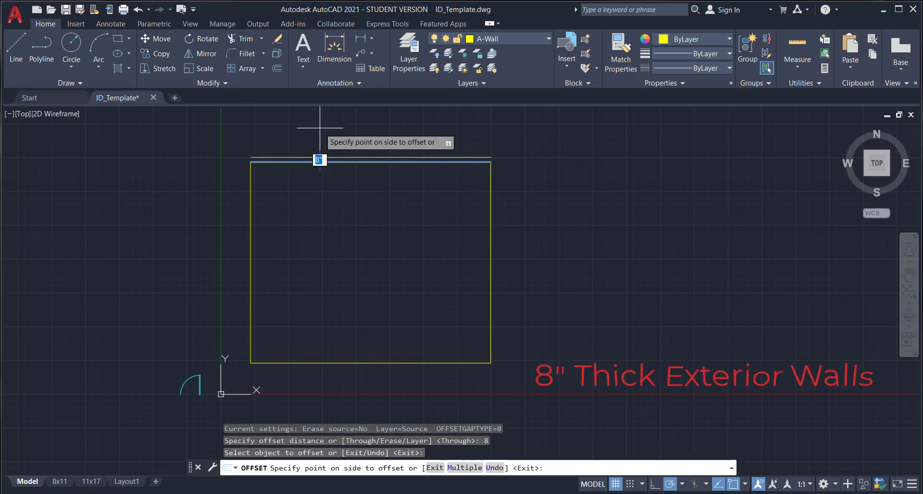
{"action": "left_click", "coordinate": [320, 128]}
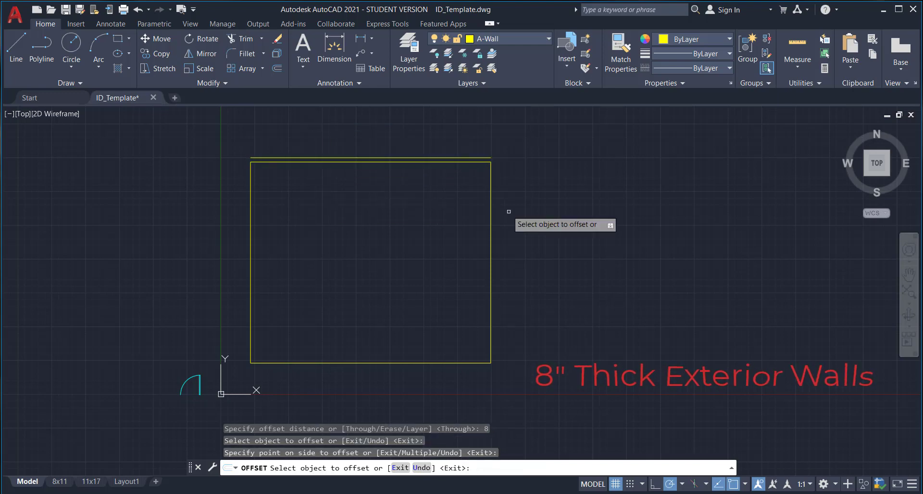
{"action": "left_click", "coordinate": [491, 194]}
{"action": "left_click", "coordinate": [515, 195]}
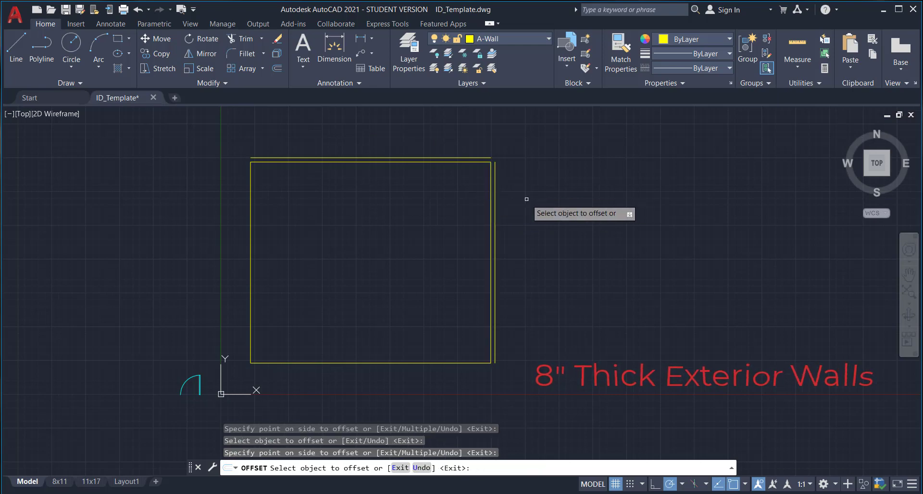
{"action": "left_click", "coordinate": [429, 363]}
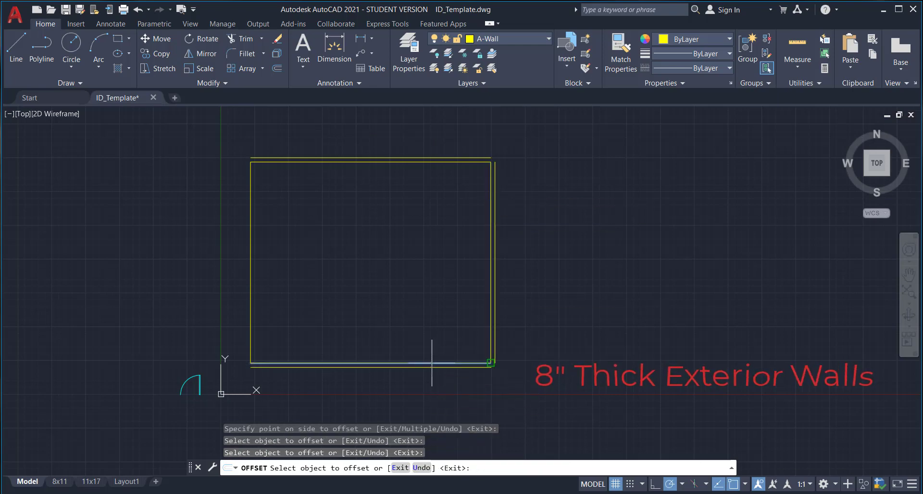
{"action": "left_click", "coordinate": [429, 378]}
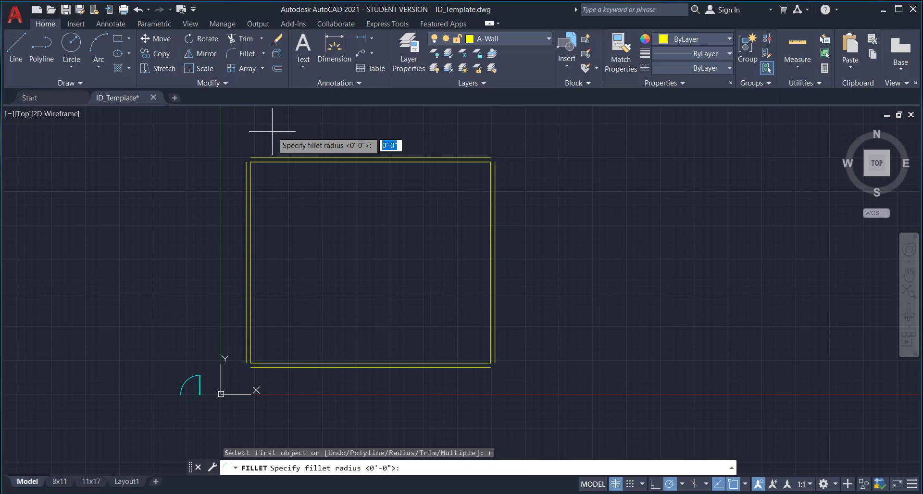
Join the outer wall lines at the upper-left and upper-right corners using Fillet with a 0'-0" radius
{"action": "key", "text": "Return"}
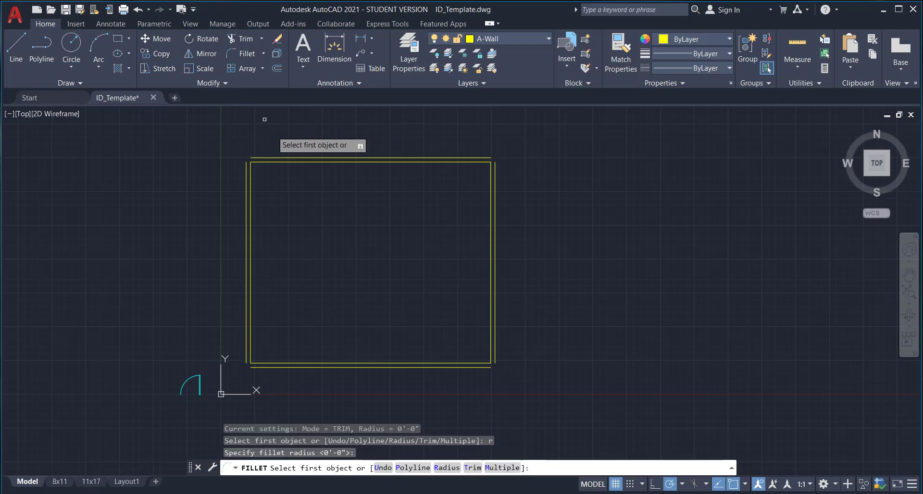
{"action": "left_click", "coordinate": [247, 163]}
{"action": "left_click", "coordinate": [253, 157]}
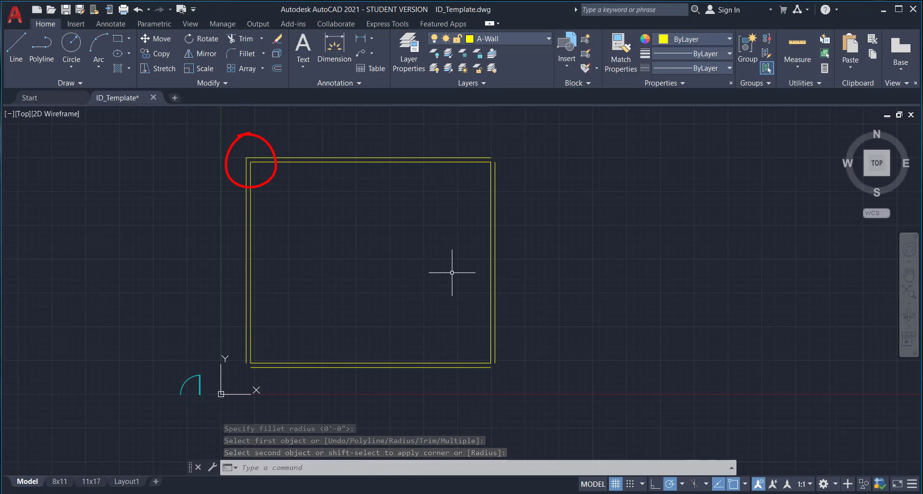
{"action": "key", "text": "Return"}
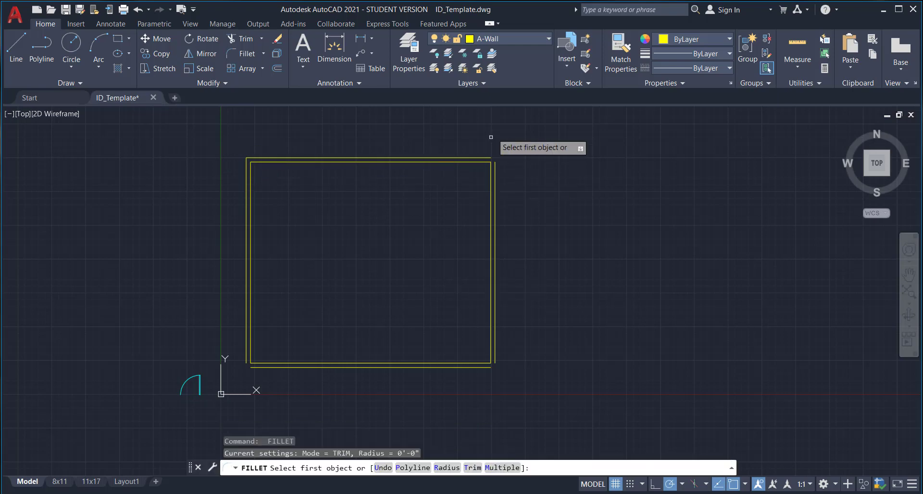
{"action": "left_click", "coordinate": [484, 157]}
{"action": "left_click", "coordinate": [494, 167]}
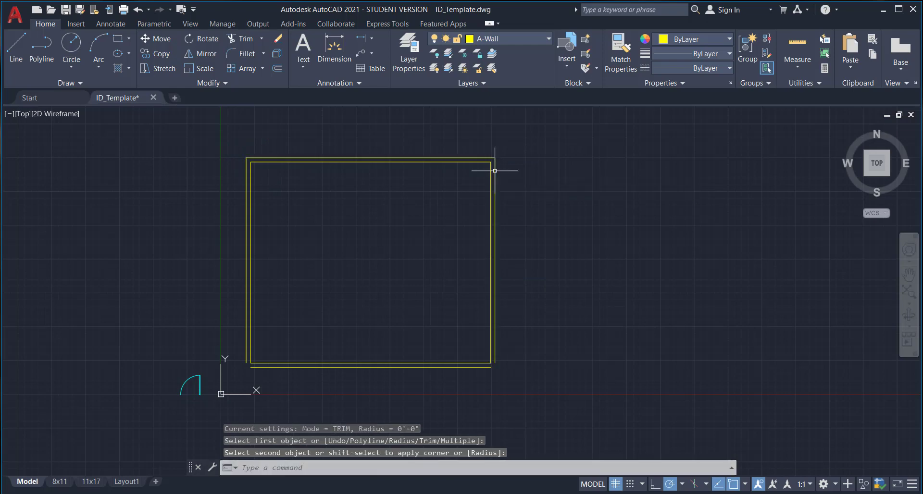
Fillet the outer wall lines at the lower-right and lower-left corners into square corners
{"action": "key", "text": "Return"}
{"action": "left_click", "coordinate": [495, 358]}
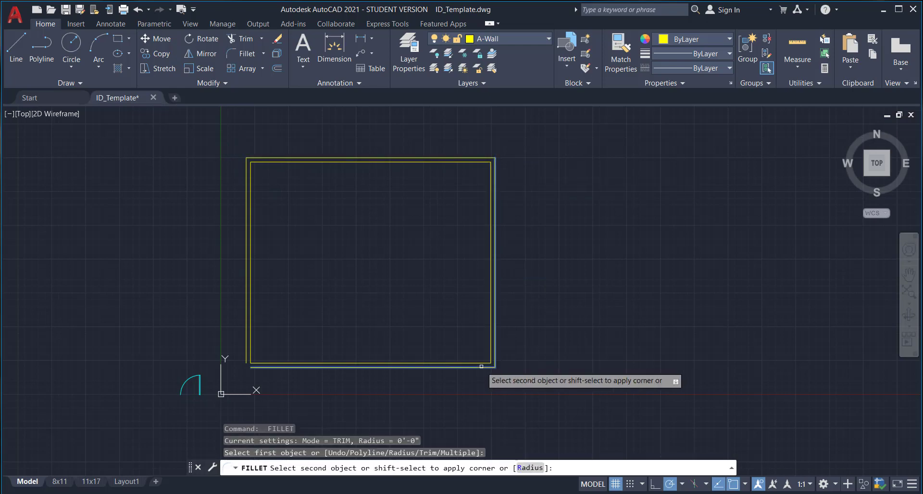
{"action": "left_click", "coordinate": [422, 367]}
{"action": "key", "text": "Return"}
{"action": "left_click", "coordinate": [249, 358]}
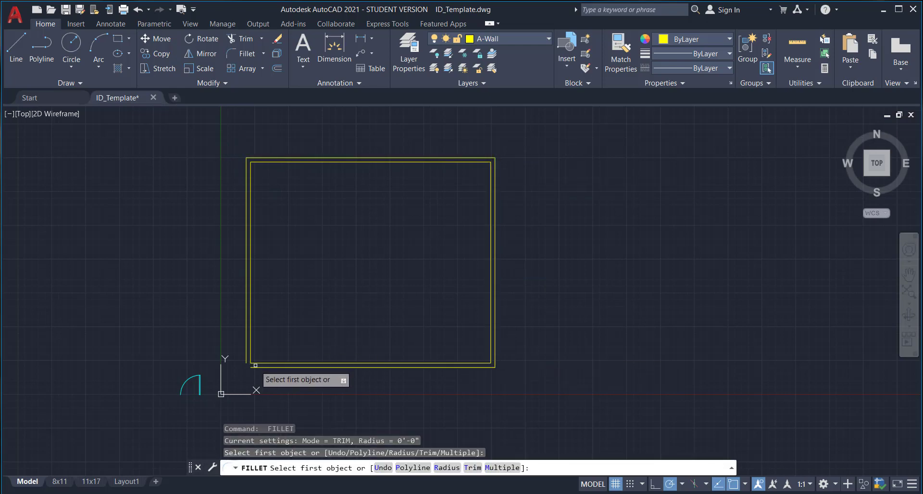
{"action": "left_click", "coordinate": [247, 354]}
{"action": "left_click", "coordinate": [251, 368]}
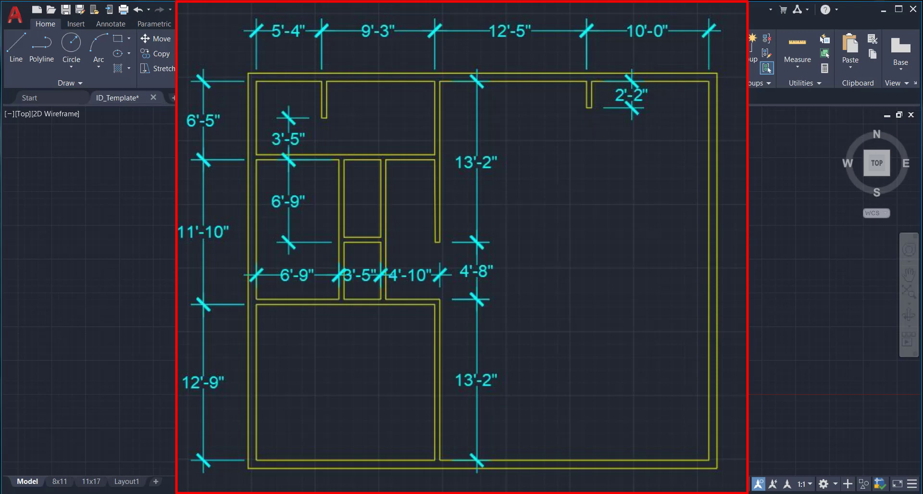
{"action": "mouse_move", "coordinate": [552, 4]}
{"action": "left_mouse_down"}
{"action": "mouse_move", "coordinate": [746, 166]}
{"action": "mouse_move", "coordinate": [779, 7]}
{"action": "left_mouse_up"}
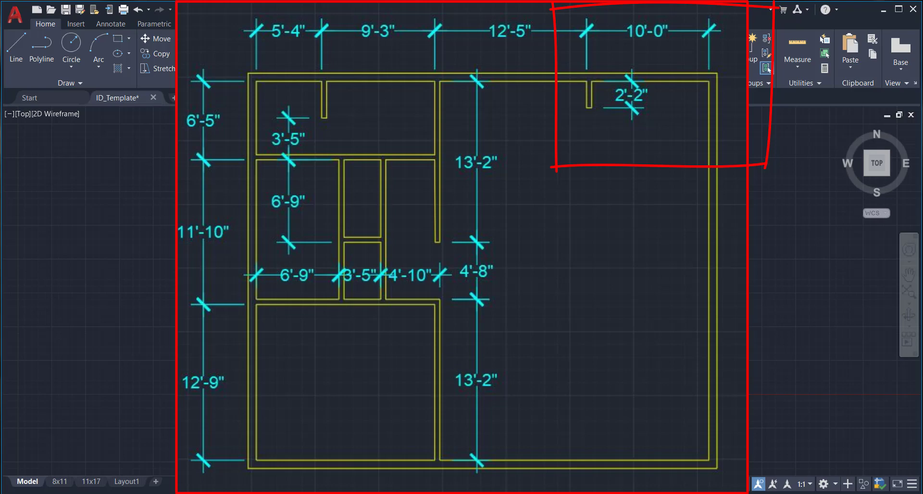
{"action": "left_click_drag", "start_coordinate": [708, 140], "coordinate": [709, 20]}
{"action": "left_click_drag", "start_coordinate": [587, 132], "coordinate": [586, 20]}
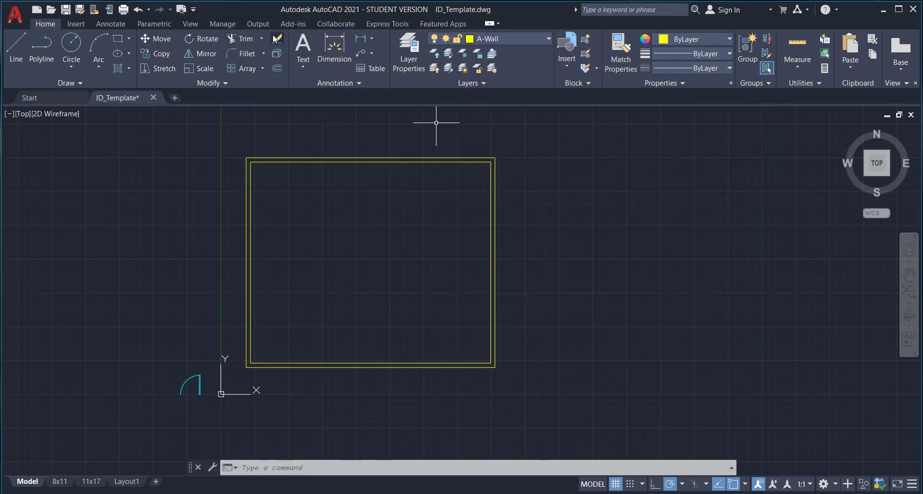
Draw a wall stub 5" wide and 2'-2" long down from the top wall's inner line, starting 10' left of the inner upper-right corner
{"action": "left_click", "coordinate": [17, 47]}
{"action": "scroll", "coordinate": [483, 149], "scroll_direction": "up", "scroll_amount": 4}
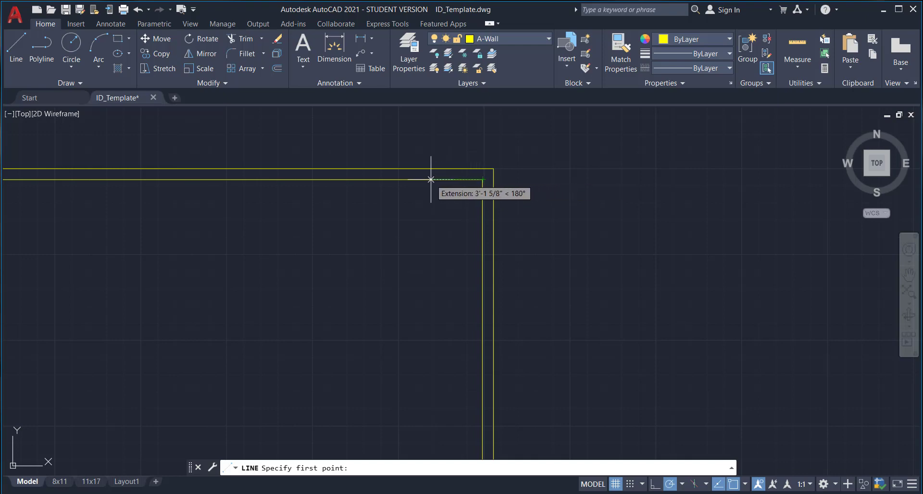
{"action": "type", "text": "10"}
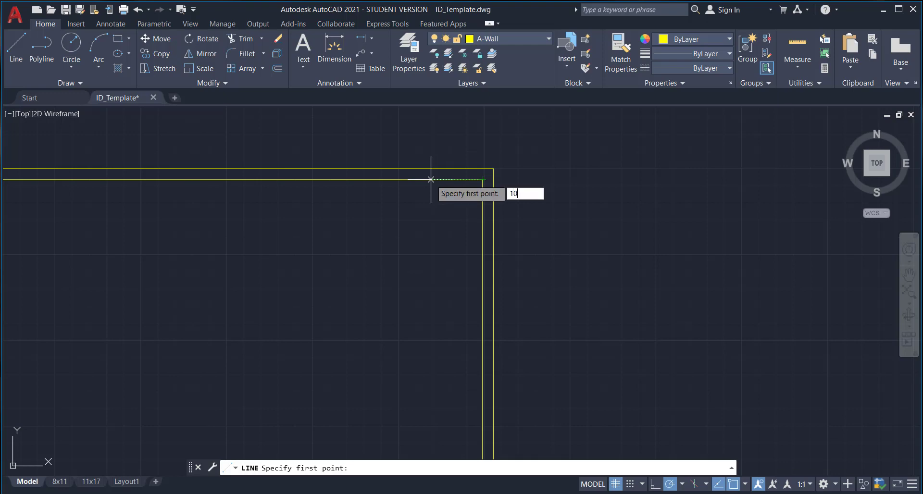
{"action": "key", "text": "Return"}
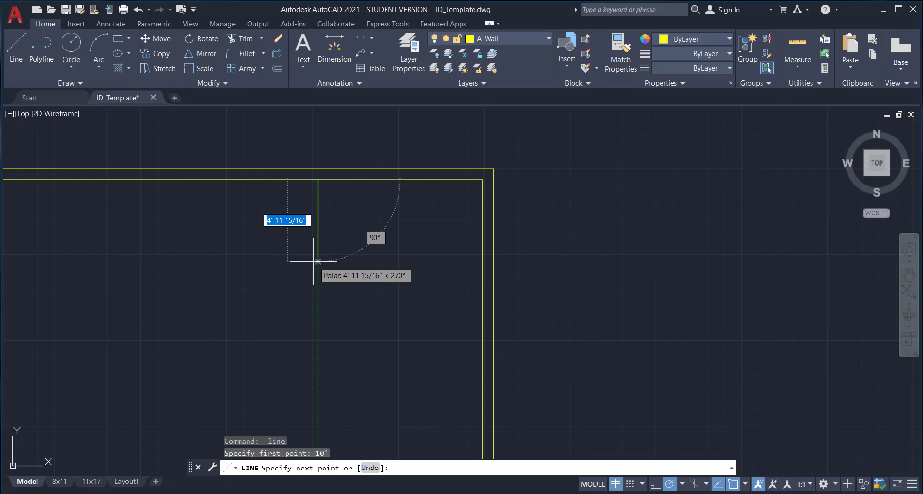
{"action": "type", "text": "2'2\""}
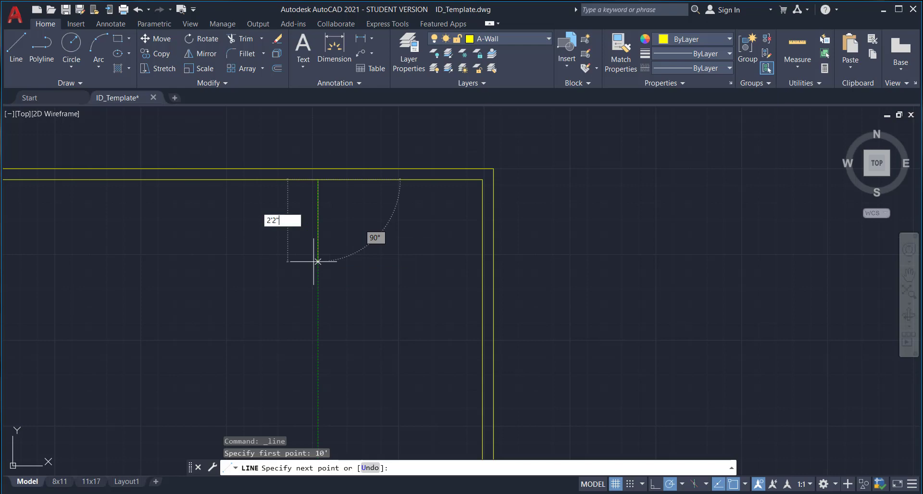
{"action": "key", "text": "Return"}
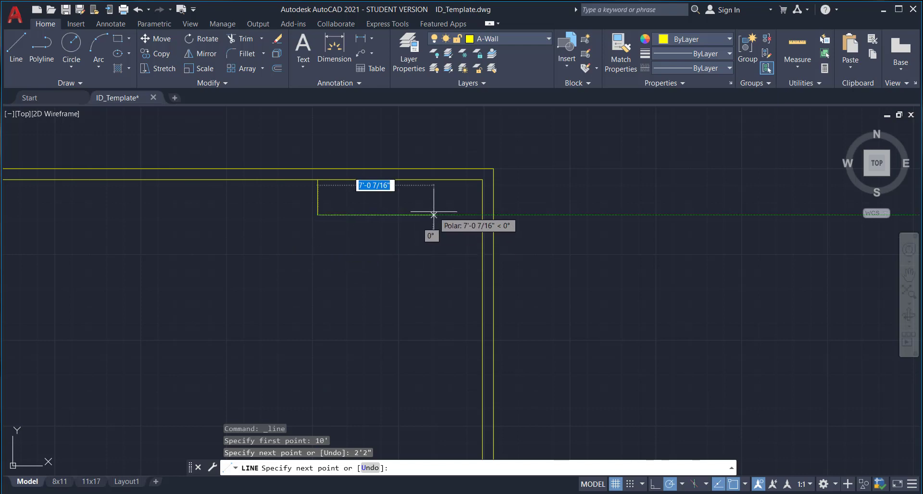
{"action": "type", "text": "5"}
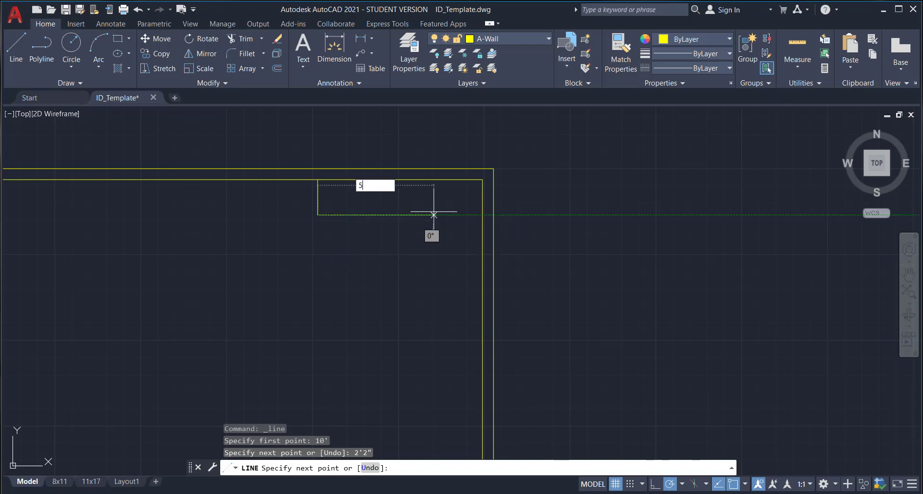
{"action": "key", "text": "Return"}
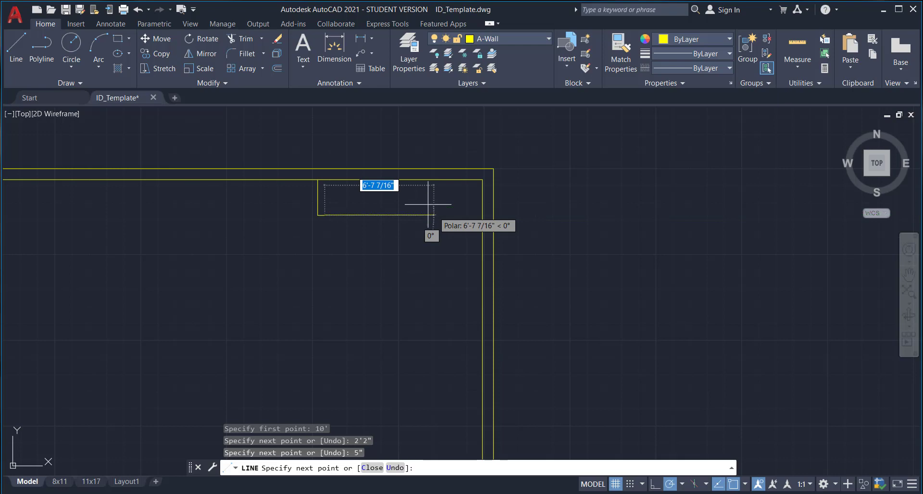
{"action": "left_click", "coordinate": [323, 179]}
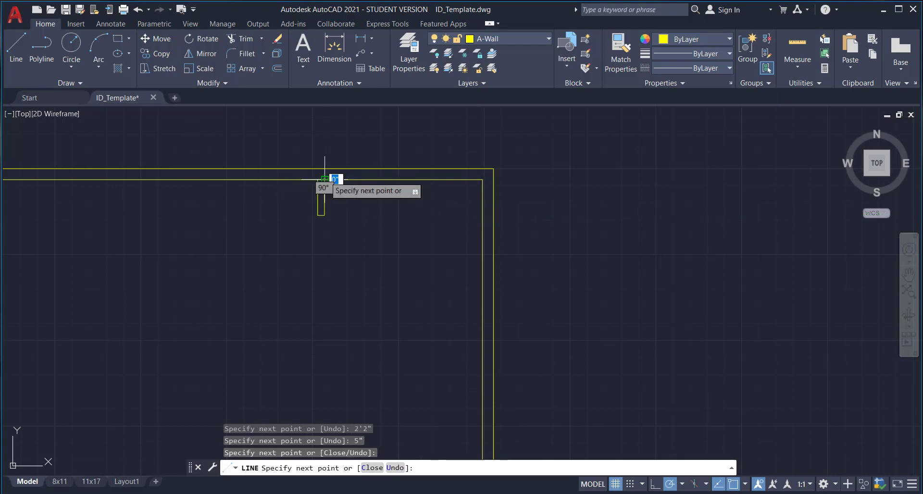
{"action": "key", "text": "Escape"}
Draw a horizontal helper line left from the stub's lower-left corner and a vertical wall line through its end across the full plan height
{"action": "scroll", "coordinate": [327, 177], "scroll_direction": "up", "scroll_amount": 4}
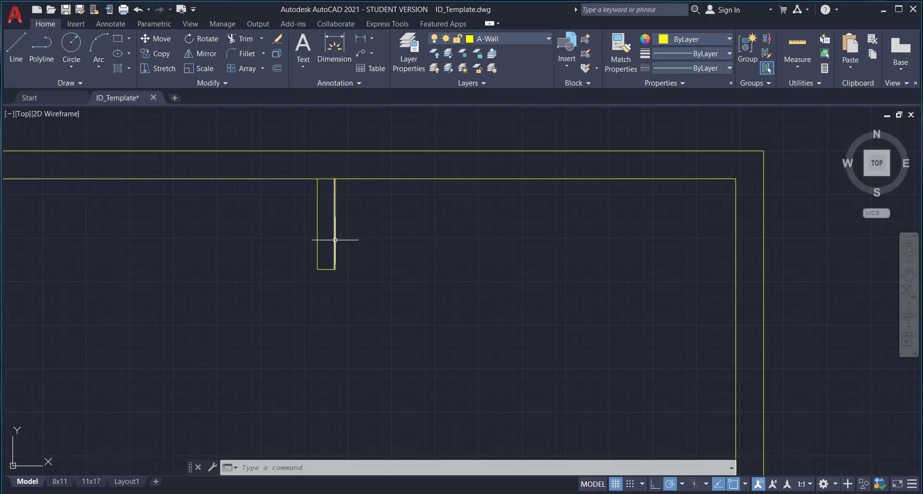
{"action": "scroll", "coordinate": [335, 240], "scroll_direction": "down", "scroll_amount": 6}
{"action": "middle_click_drag", "start_coordinate": [334, 257], "coordinate": [392, 234]}
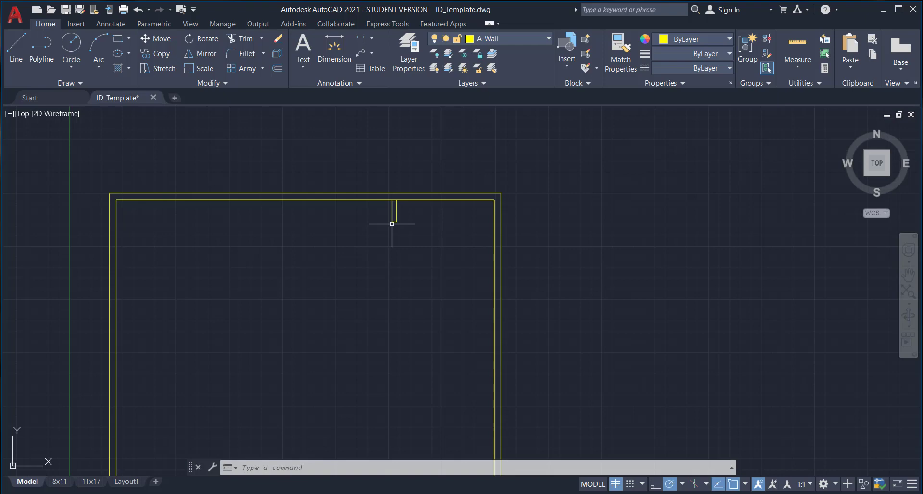
{"action": "left_click", "coordinate": [16, 47]}
{"action": "left_click", "coordinate": [393, 221]}
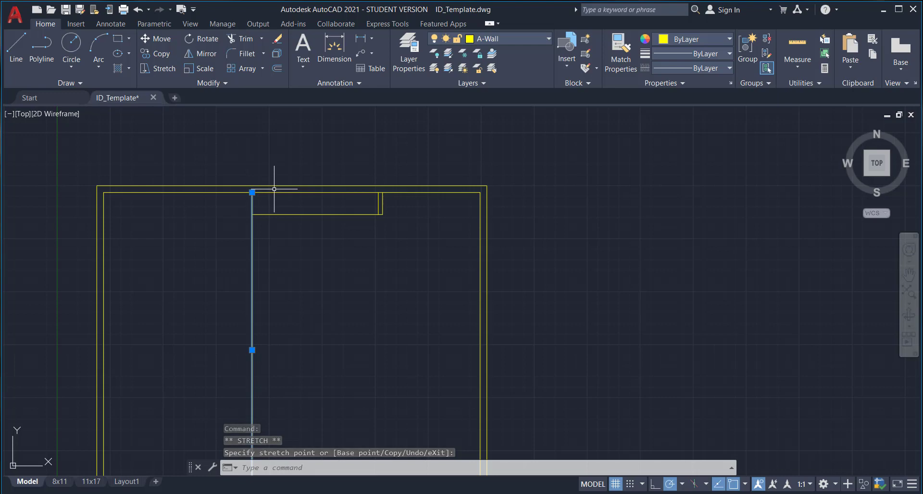
{"action": "key", "text": "Escape"}
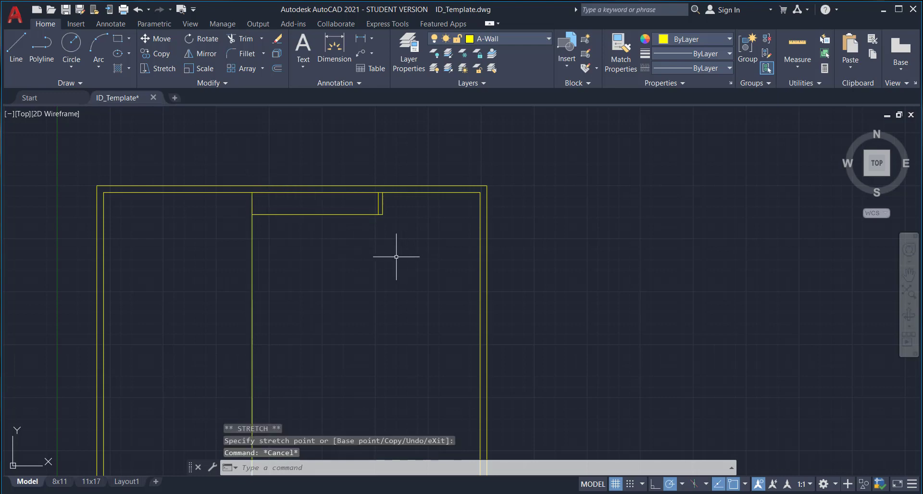
Delete the horizontal helper line between the stub and the long vertical wall line
{"action": "left_click", "coordinate": [348, 226]}
{"action": "left_click", "coordinate": [328, 211]}
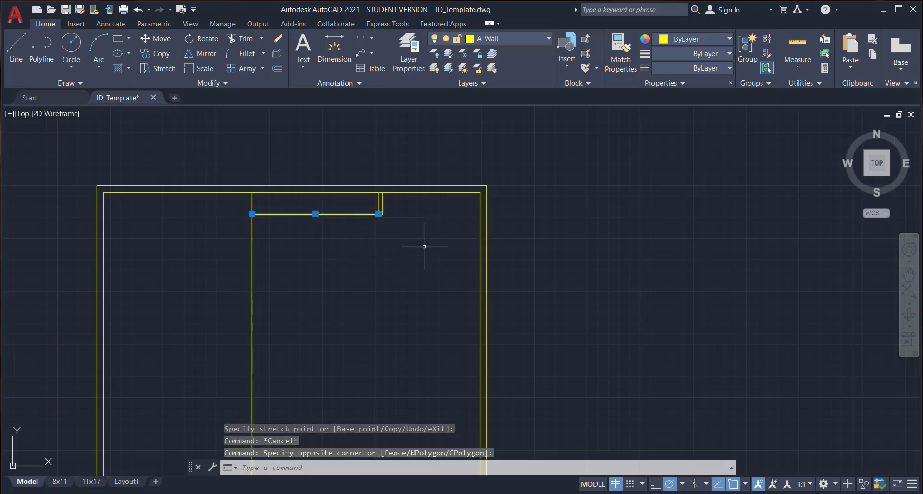
{"action": "key", "text": "Delete"}
Offset the long vertical wall line 5" to the right to give the interior wall its thickness
{"action": "left_click", "coordinate": [277, 68]}
{"action": "type", "text": "5"}
{"action": "key", "text": "Return"}
{"action": "left_click", "coordinate": [252, 233]}
{"action": "left_click", "coordinate": [272, 236]}
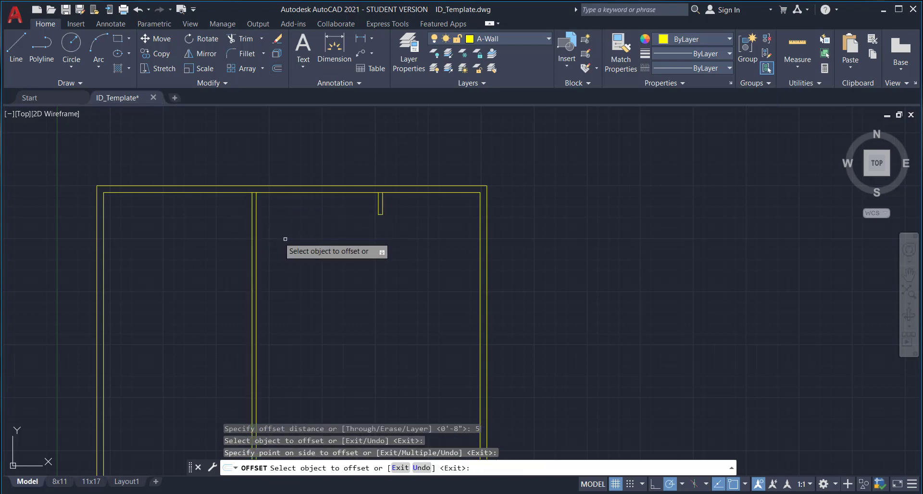
{"action": "key", "text": "Escape"}
Draw a short horizontal line across the long interior wall to mark the upper end of its opening
{"action": "middle_click_drag", "start_coordinate": [327, 327], "coordinate": [347, 270]}
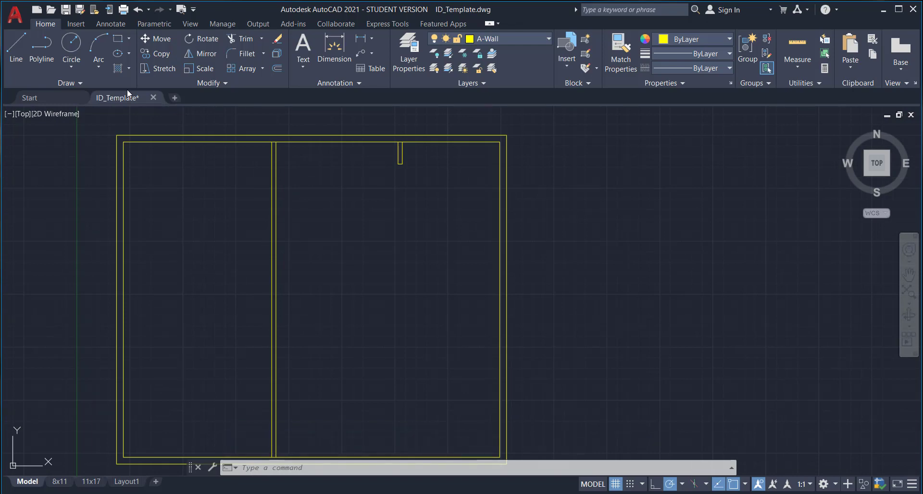
{"action": "left_click", "coordinate": [22, 45]}
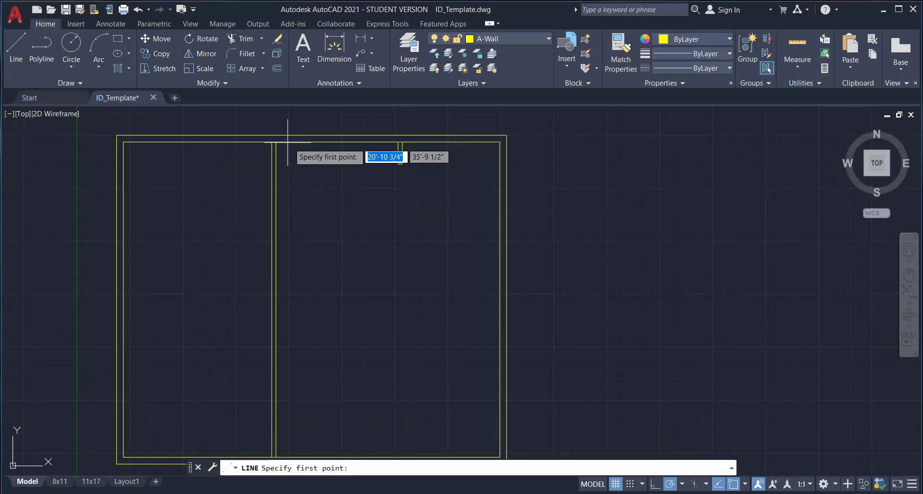
{"action": "scroll", "coordinate": [279, 137], "scroll_direction": "up", "scroll_amount": 2}
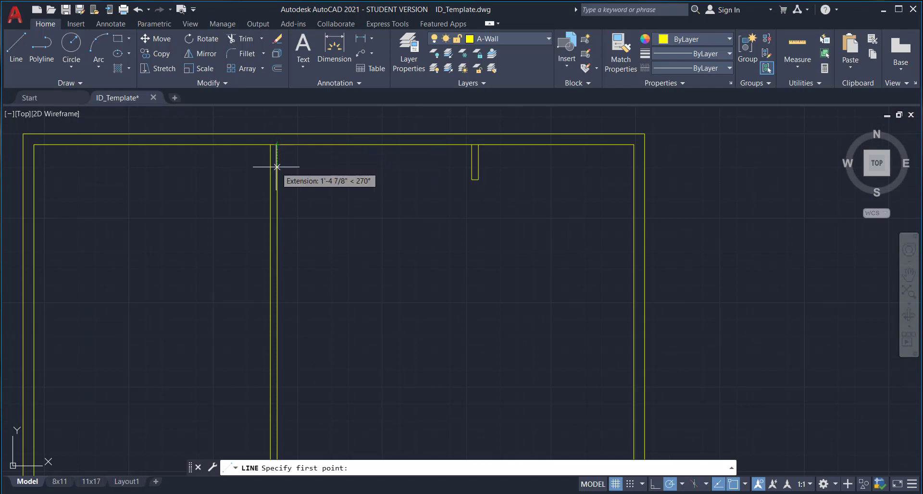
{"action": "type", "text": "12"}
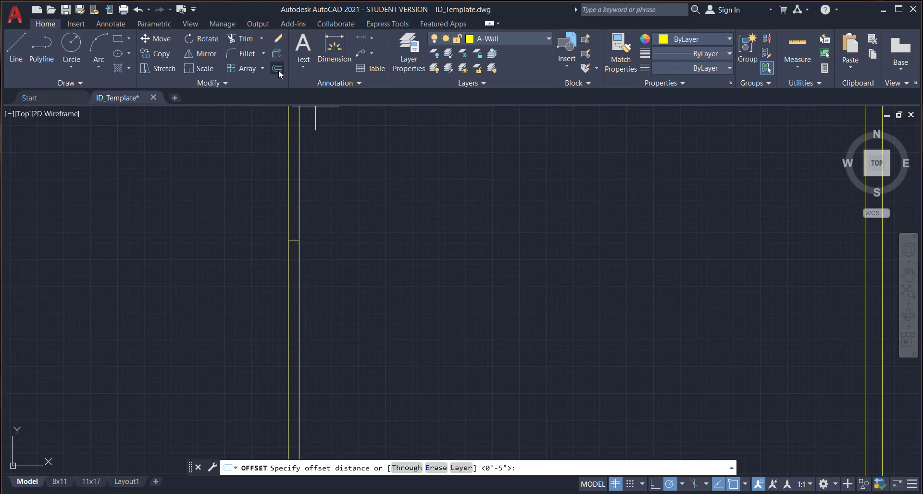
Offset the short line across the interior wall 4'-8" downward to mark the opening's lower end
{"action": "type", "text": "4'8"}
{"action": "key", "text": "Return"}
{"action": "left_click", "coordinate": [292, 240]}
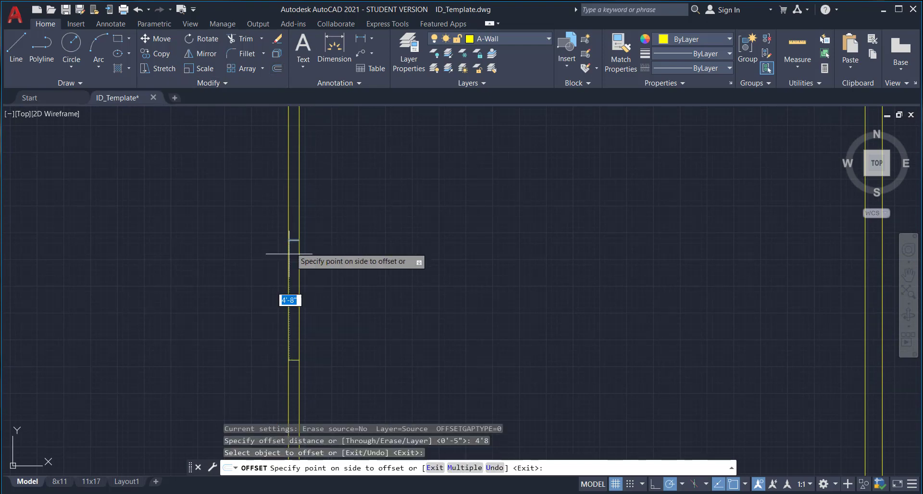
{"action": "left_click", "coordinate": [299, 311]}
{"action": "key", "text": "Escape"}
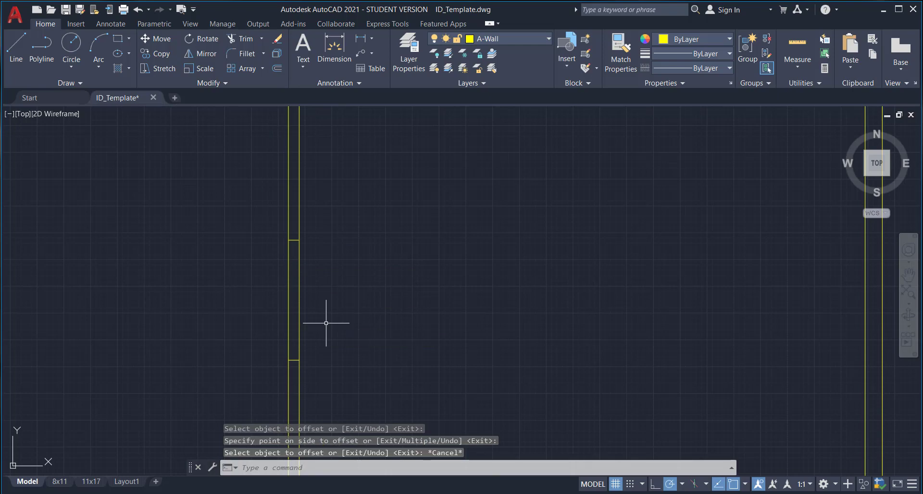
Trim both interior wall lines between the two short end lines to open the gap
{"action": "type", "text": "trim"}
{"action": "key", "text": "Return"}
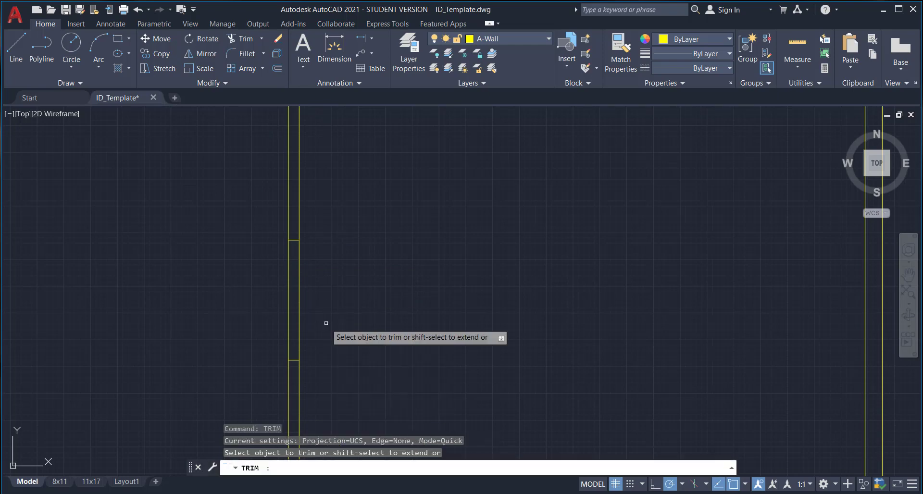
{"action": "left_click_drag", "start_coordinate": [332, 317], "coordinate": [274, 296]}
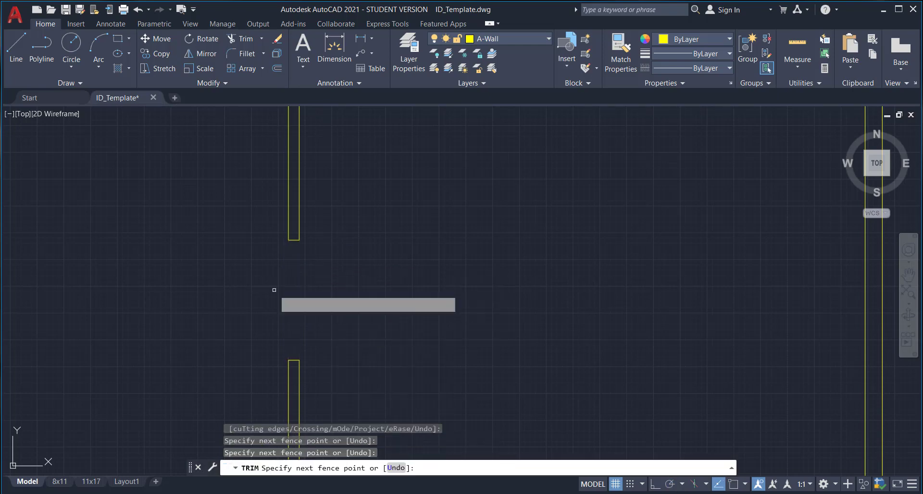
{"action": "key", "text": "Escape"}
{"action": "scroll", "coordinate": [454, 314], "scroll_direction": "down", "scroll_amount": 5}
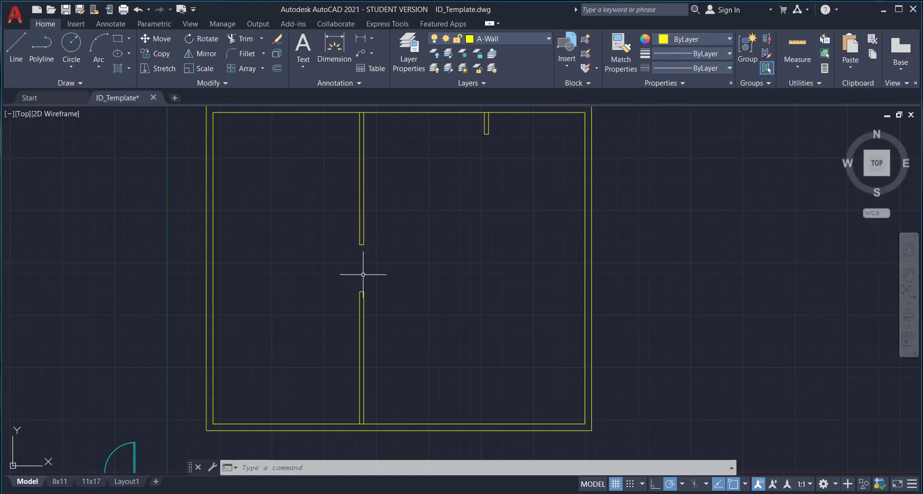
Stretch the end line of the lower interior wall segment left to the inner line of the left exterior wall
{"action": "scroll", "coordinate": [379, 291], "scroll_direction": "up", "scroll_amount": 4}
{"action": "scroll", "coordinate": [332, 290], "scroll_direction": "up", "scroll_amount": 3}
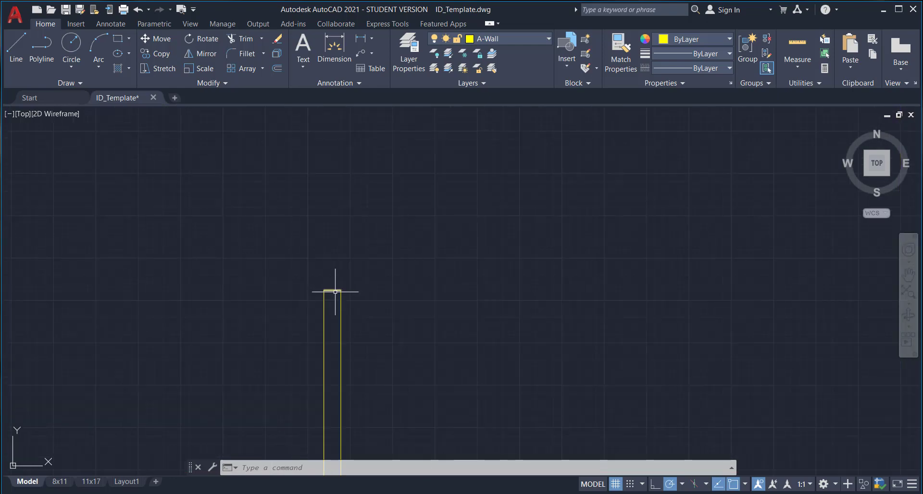
{"action": "left_click", "coordinate": [330, 290]}
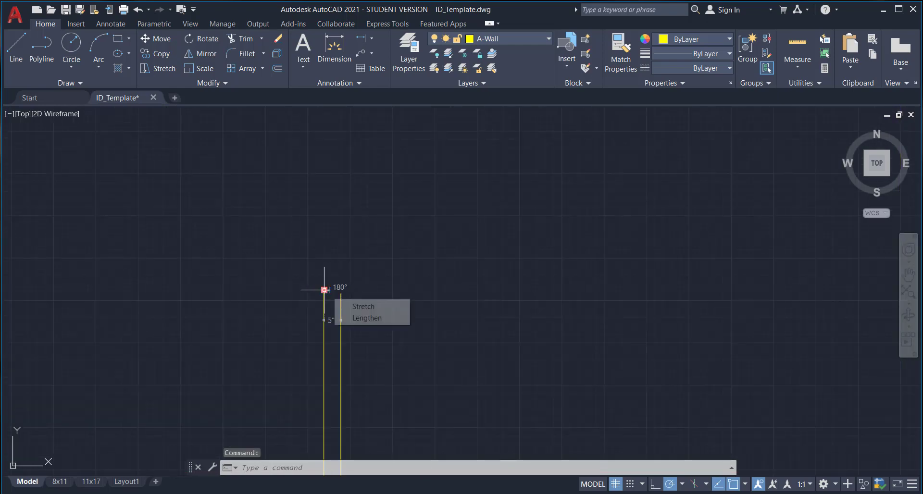
{"action": "left_click", "coordinate": [324, 290]}
{"action": "scroll", "coordinate": [325, 291], "scroll_direction": "down", "scroll_amount": 4}
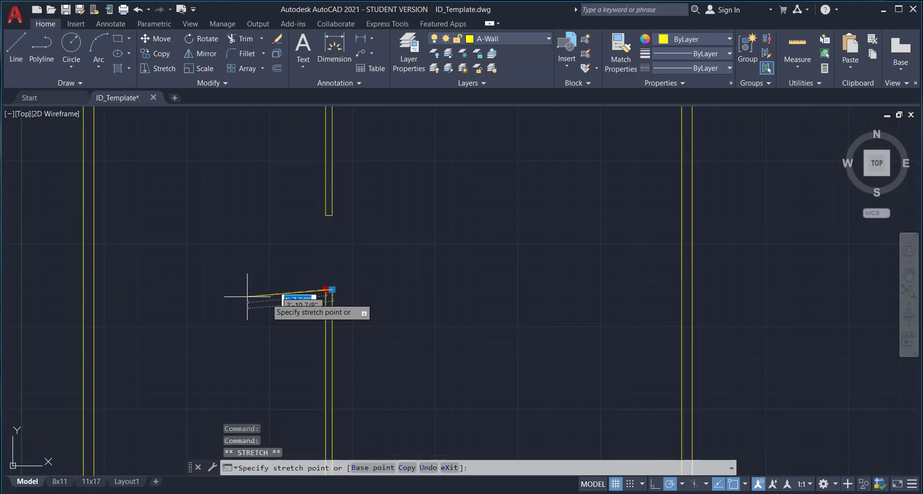
{"action": "left_click", "coordinate": [94, 290]}
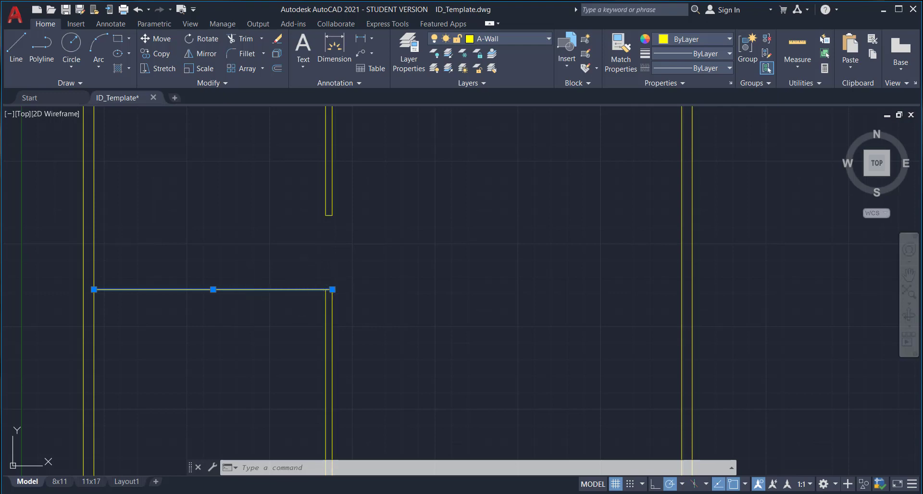
{"action": "left_click", "coordinate": [332, 289]}
{"action": "key", "text": "Escape"}
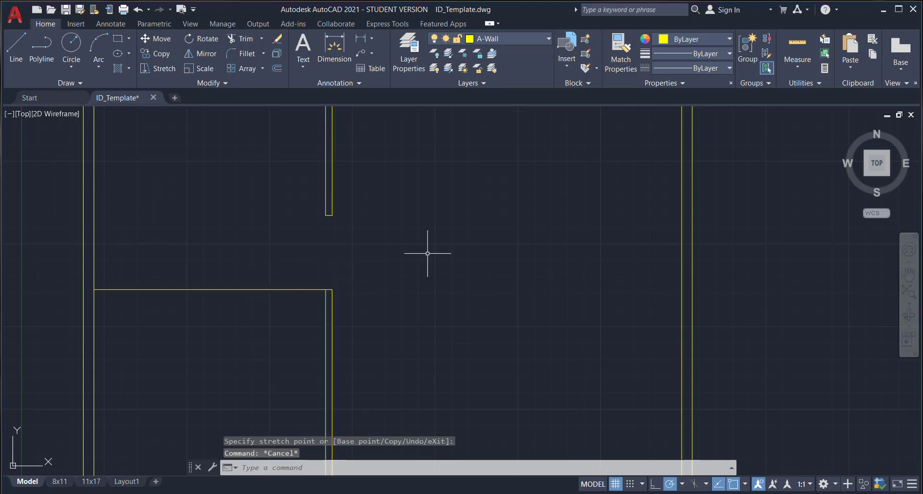
Offset the extended horizontal wall line 5" downward to form the wall thickness
{"action": "left_click", "coordinate": [277, 69]}
{"action": "type", "text": "5"}
{"action": "key", "text": "Return"}
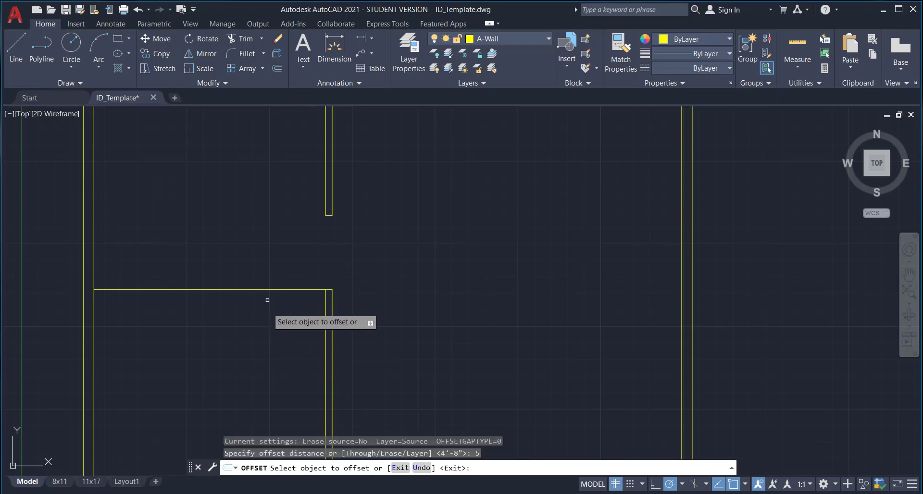
{"action": "left_click", "coordinate": [255, 289]}
{"action": "left_click", "coordinate": [255, 325]}
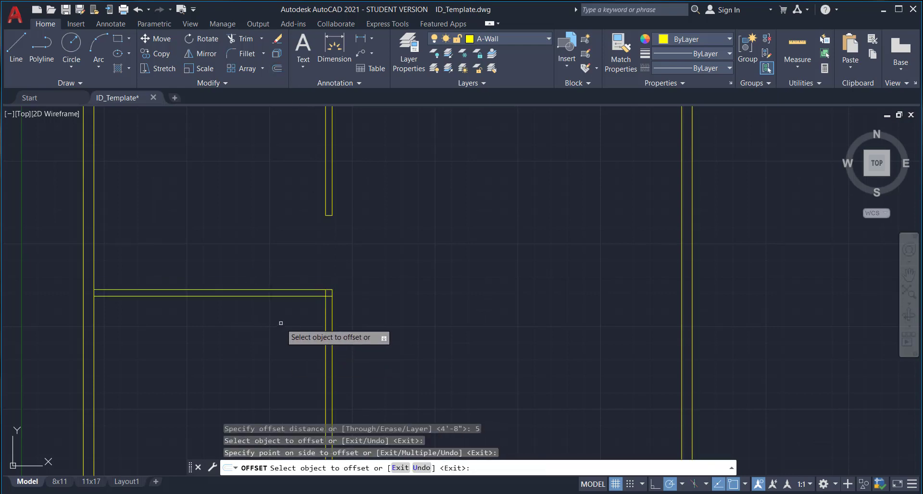
{"action": "key", "text": "Escape"}
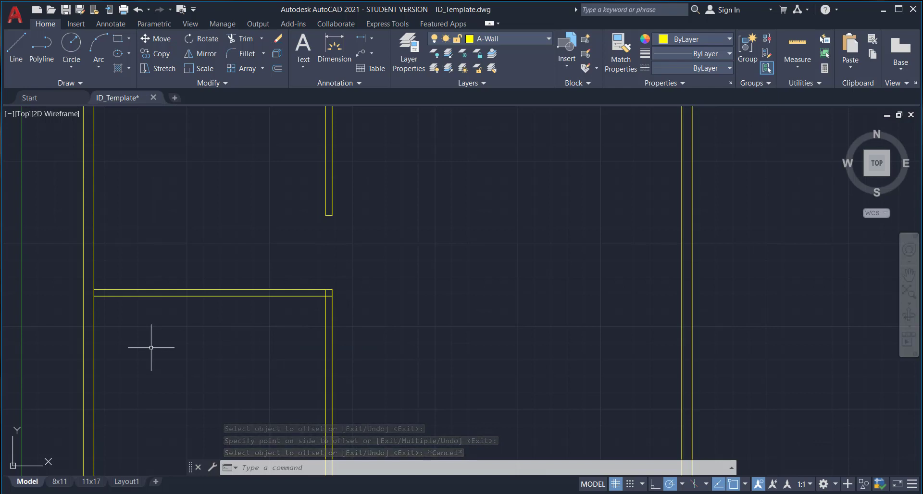
Offset the lower line of the horizontal interior wall 11'-10" upward
{"action": "left_click", "coordinate": [123, 295]}
{"action": "middle_click_drag", "start_coordinate": [426, 176], "coordinate": [474, 223]}
{"action": "key", "text": "Escape"}
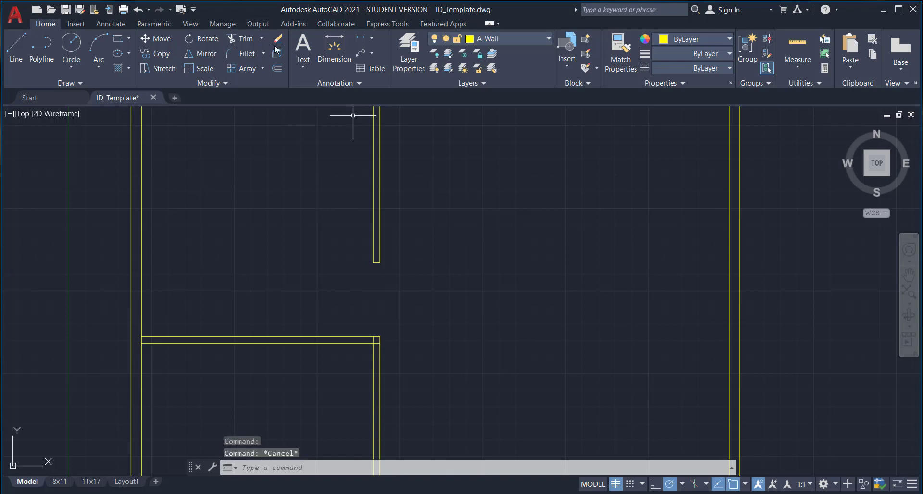
{"action": "left_click", "coordinate": [276, 69]}
{"action": "type", "text": "11'10"}
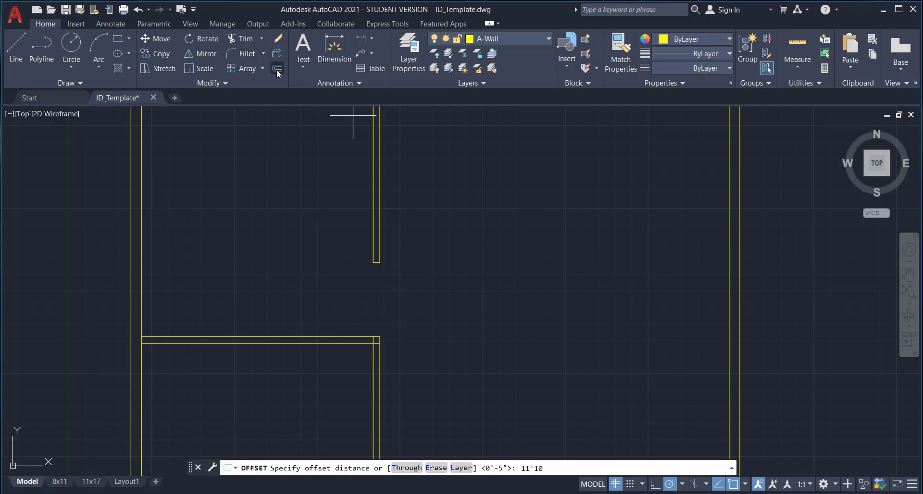
{"action": "key", "text": "Return"}
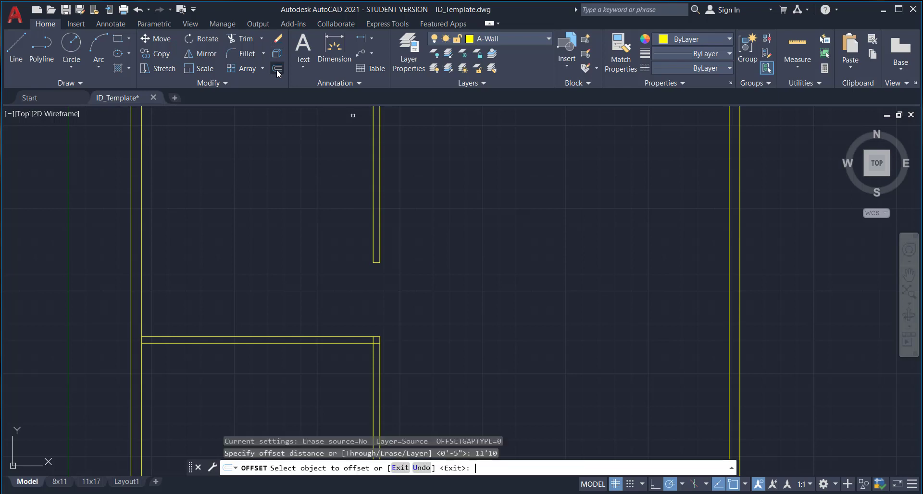
{"action": "left_click", "coordinate": [267, 344]}
{"action": "left_click", "coordinate": [260, 190]}
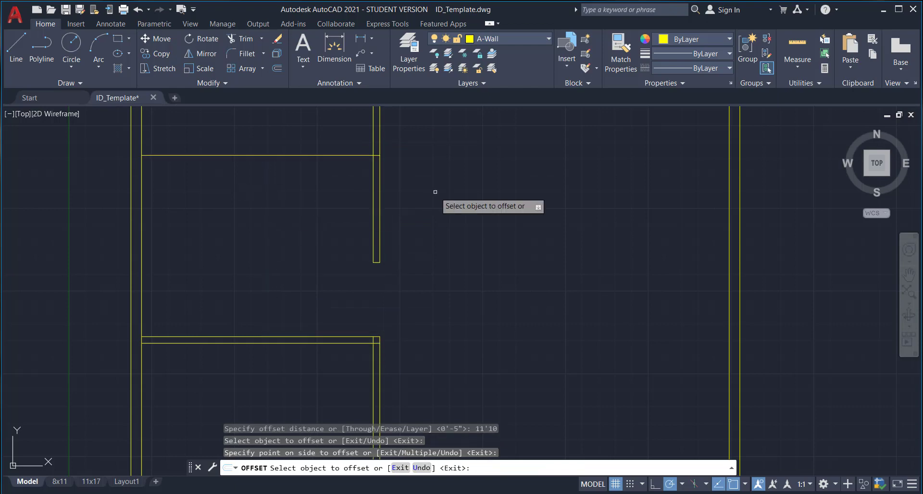
Offset the upper horizontal interior wall line 5" upward to form the wall thickness
{"action": "key", "text": "Escape"}
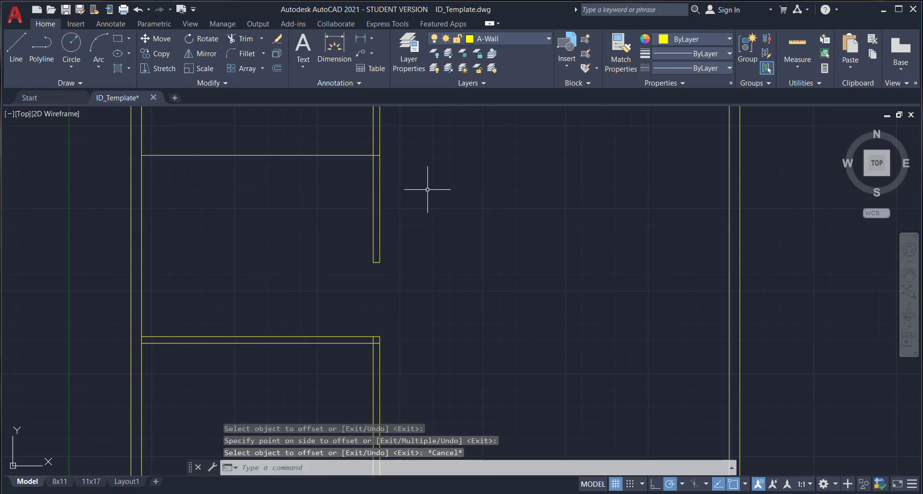
{"action": "left_click", "coordinate": [274, 69]}
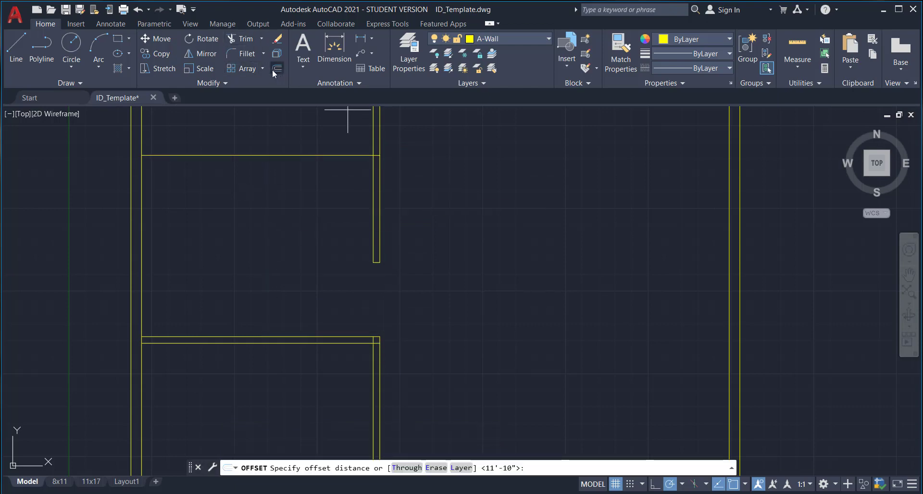
{"action": "type", "text": "5"}
{"action": "key", "text": "Return"}
{"action": "left_click", "coordinate": [259, 155]}
{"action": "left_click", "coordinate": [260, 139]}
{"action": "scroll", "coordinate": [487, 279], "scroll_direction": "down", "scroll_amount": 3}
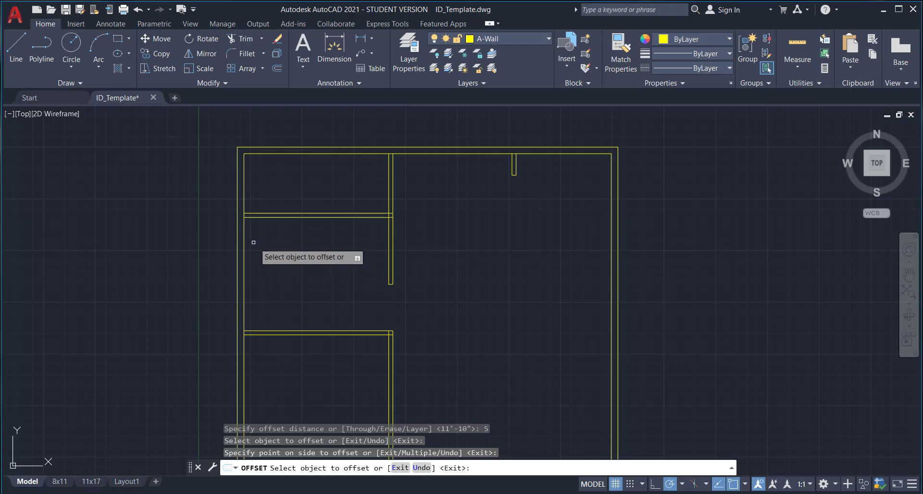
Start a line beneath the upper horizontal interior wall, near the left exterior wall
{"action": "left_click", "coordinate": [27, 48]}
{"action": "scroll", "coordinate": [248, 214], "scroll_direction": "up", "scroll_amount": 4}
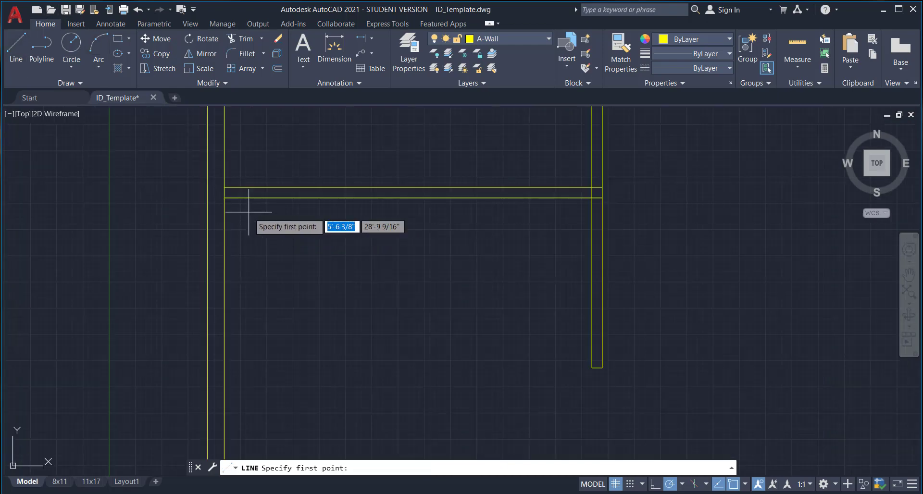
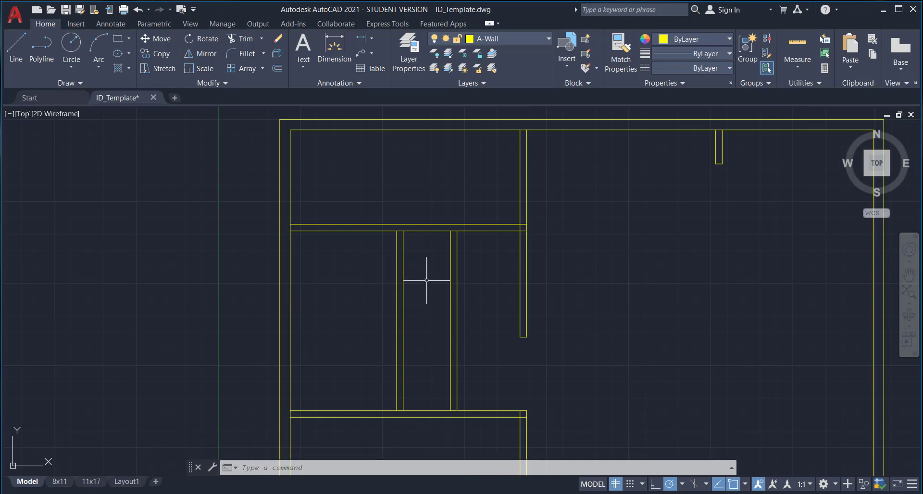
Draw a horizontal line between the two short vertical walls, 6'-9" below the upper horizontal interior wall
{"action": "left_click", "coordinate": [354, 230]}
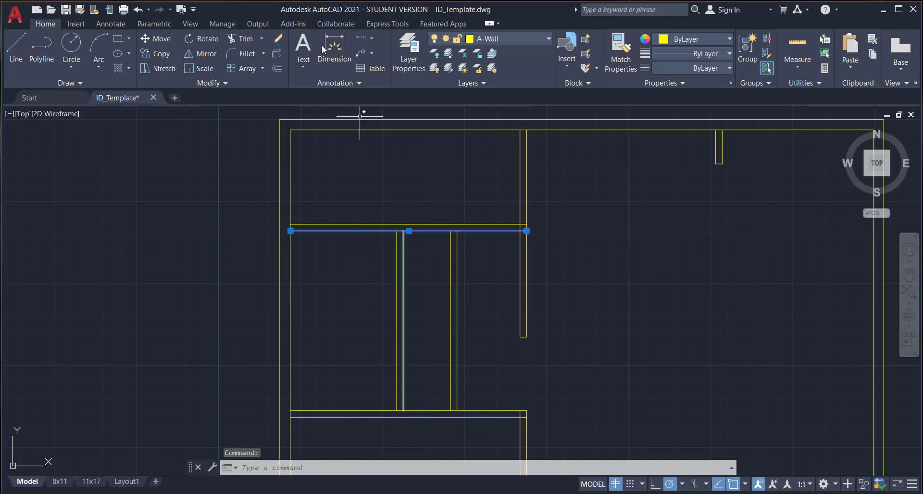
{"action": "left_click", "coordinate": [15, 48]}
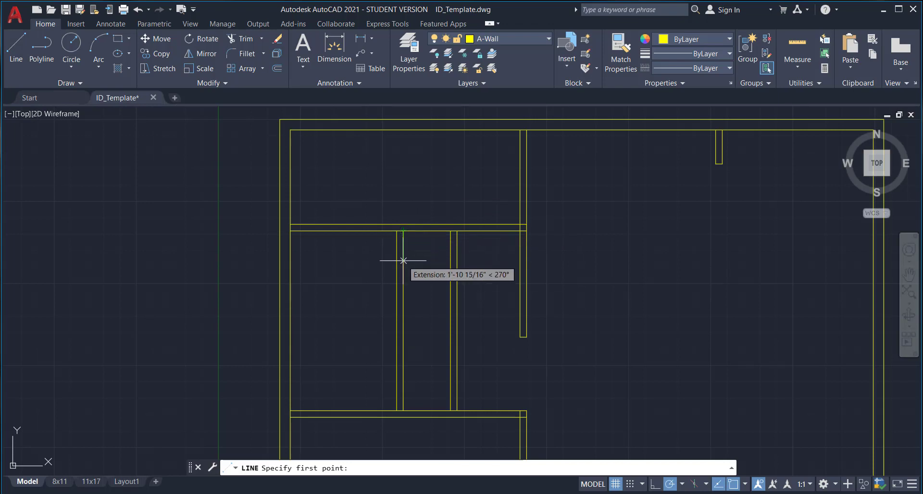
{"action": "type", "text": "6'9"}
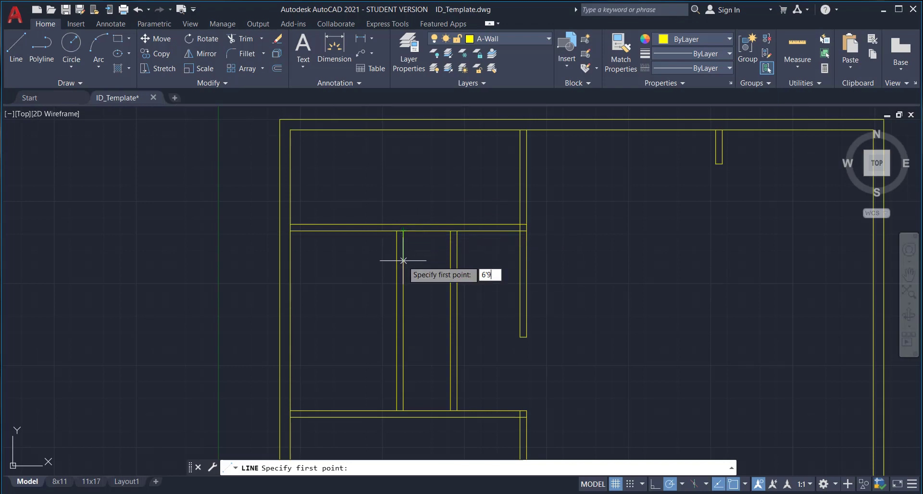
{"action": "key", "text": "Return"}
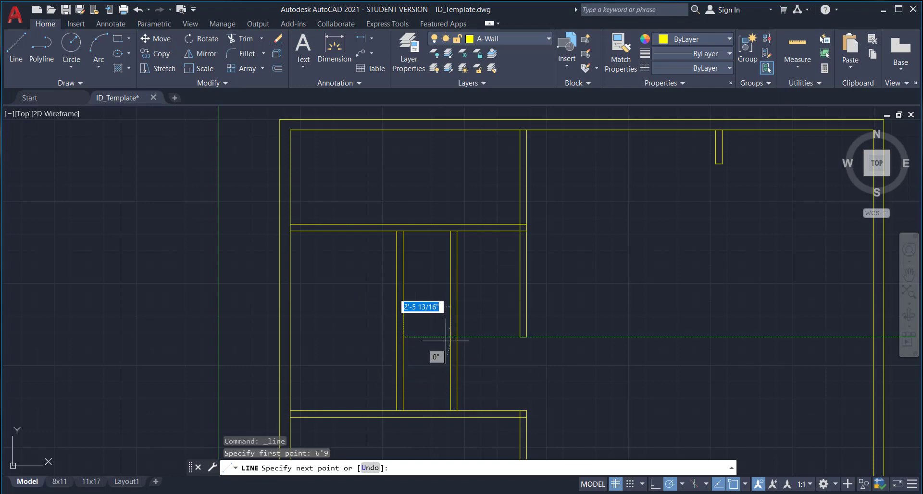
{"action": "left_click", "coordinate": [449, 338]}
{"action": "key", "text": "Escape"}
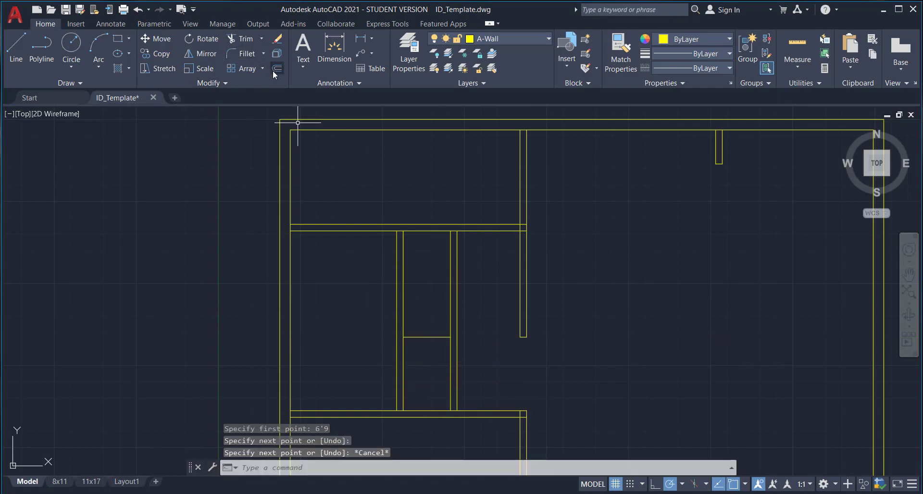
Offset the horizontal line between the two vertical walls 5" upward to form a partition
{"action": "left_click", "coordinate": [273, 70]}
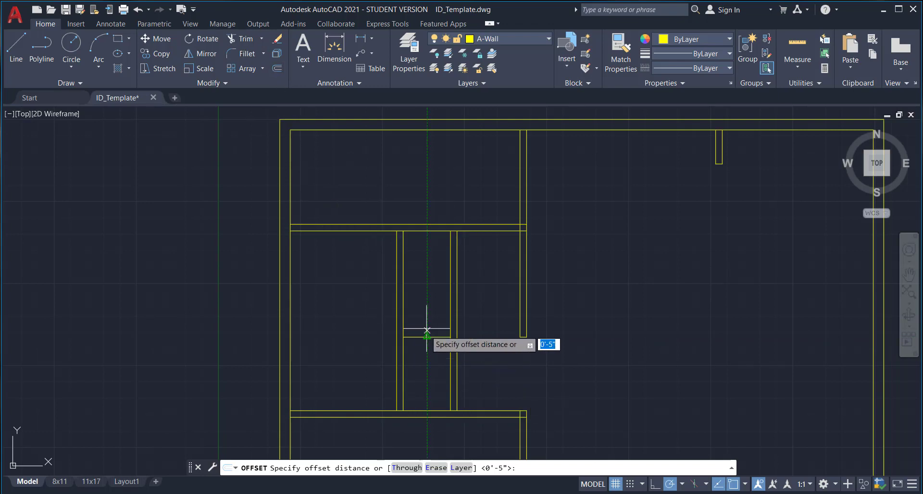
{"action": "type", "text": "5"}
{"action": "key", "text": "Return"}
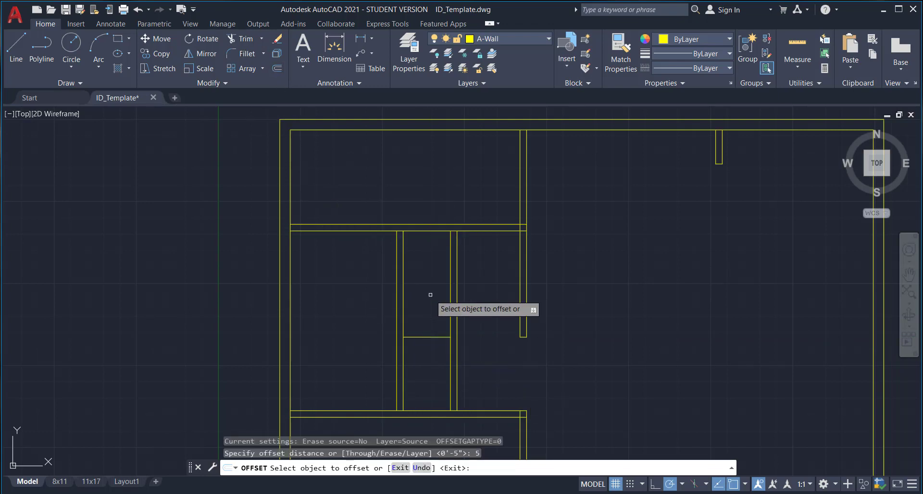
{"action": "left_click", "coordinate": [438, 336]}
{"action": "left_click", "coordinate": [435, 315]}
{"action": "scroll", "coordinate": [312, 112], "scroll_direction": "down", "scroll_amount": 1}
{"action": "scroll", "coordinate": [534, 257], "scroll_direction": "down", "scroll_amount": 1}
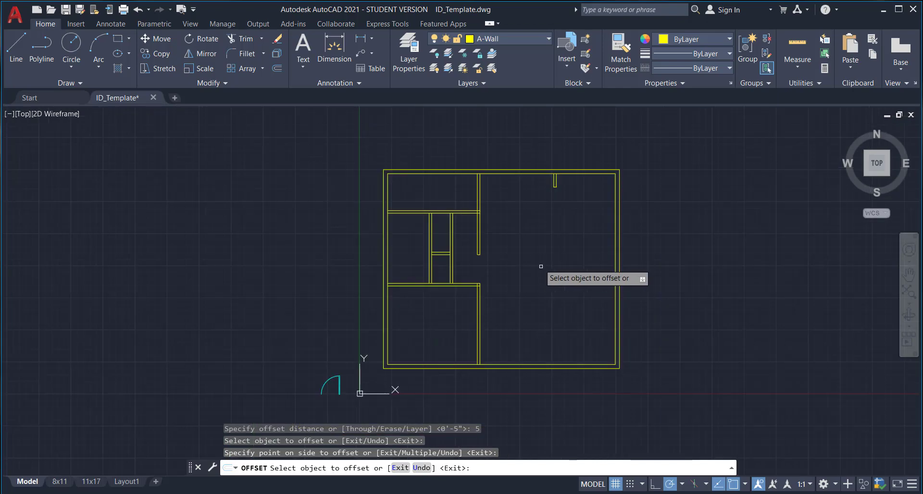
{"action": "middle_click_drag", "start_coordinate": [541, 271], "coordinate": [508, 264]}
{"action": "key", "text": "Escape"}
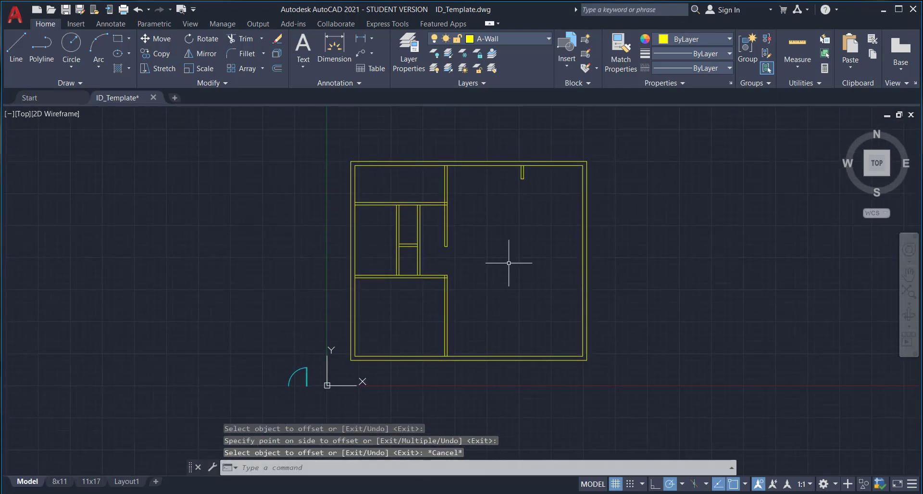
Trim the top exterior wall's inner line where the short stub wall and the long vertical interior wall meet it
{"action": "type", "text": "tr"}
{"action": "key", "text": "Return"}
{"action": "scroll", "coordinate": [522, 165], "scroll_direction": "up", "scroll_amount": 8}
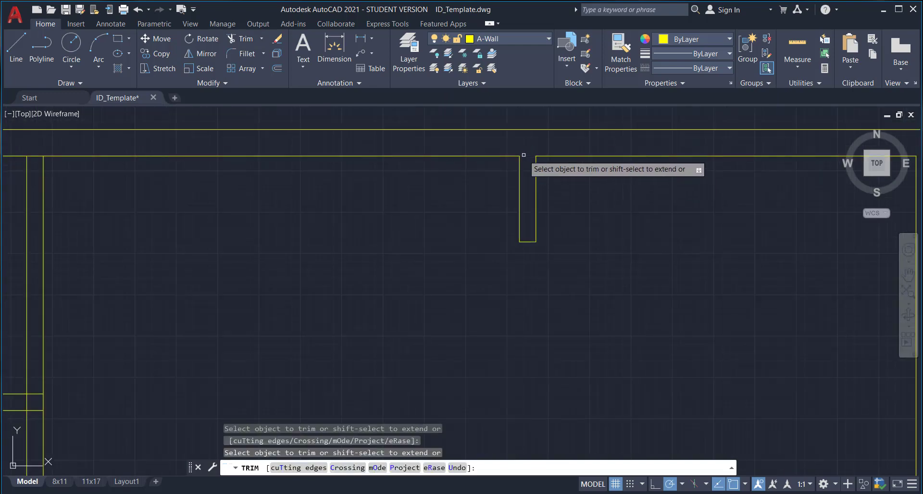
{"action": "middle_click_drag", "start_coordinate": [65, 166], "coordinate": [332, 158]}
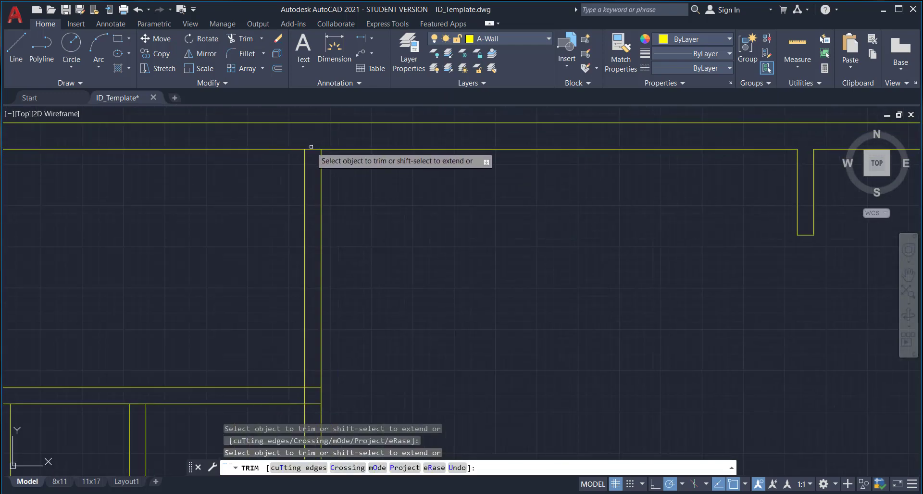
{"action": "mouse_move", "coordinate": [315, 380]}
{"action": "middle_mouse_down"}
{"action": "mouse_move", "coordinate": [398, 293]}
{"action": "mouse_move", "coordinate": [433, 278]}
{"action": "middle_mouse_up"}
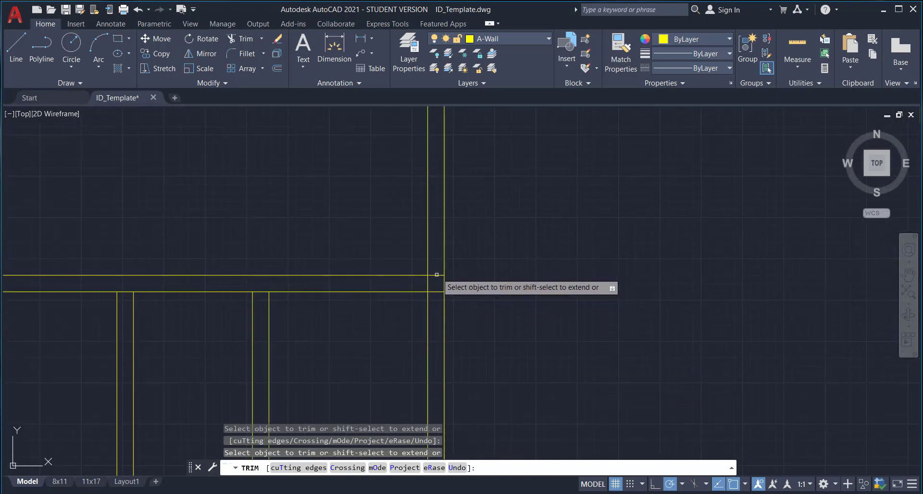
Trim the overlapping lines where the upper horizontal interior wall meets the long vertical interior wall
{"action": "left_click", "coordinate": [436, 274]}
{"action": "left_click", "coordinate": [424, 281]}
{"action": "left_click", "coordinate": [435, 287]}
{"action": "key", "text": "Return"}
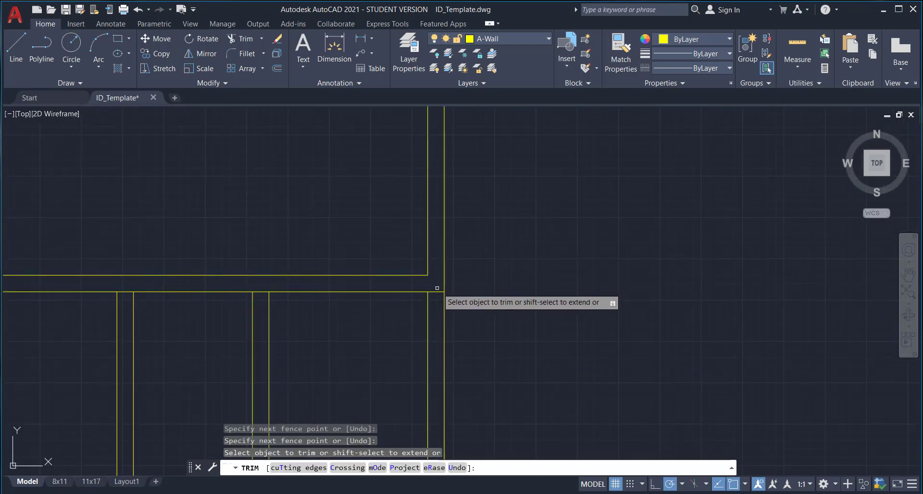
{"action": "left_click", "coordinate": [432, 292]}
Trim the remaining upper wall junctions and the vertical wall lines where the short horizontal partition meets them
{"action": "scroll", "coordinate": [431, 291], "scroll_direction": "down", "scroll_amount": 1}
{"action": "middle_click_drag", "start_coordinate": [105, 302], "coordinate": [302, 150]}
{"action": "middle_click_drag", "start_coordinate": [362, 290], "coordinate": [352, 208]}
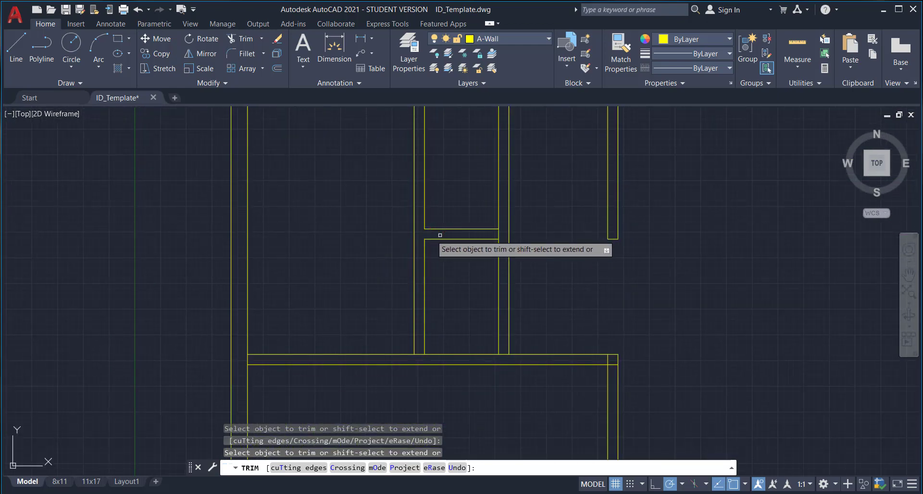
{"action": "left_click", "coordinate": [497, 235]}
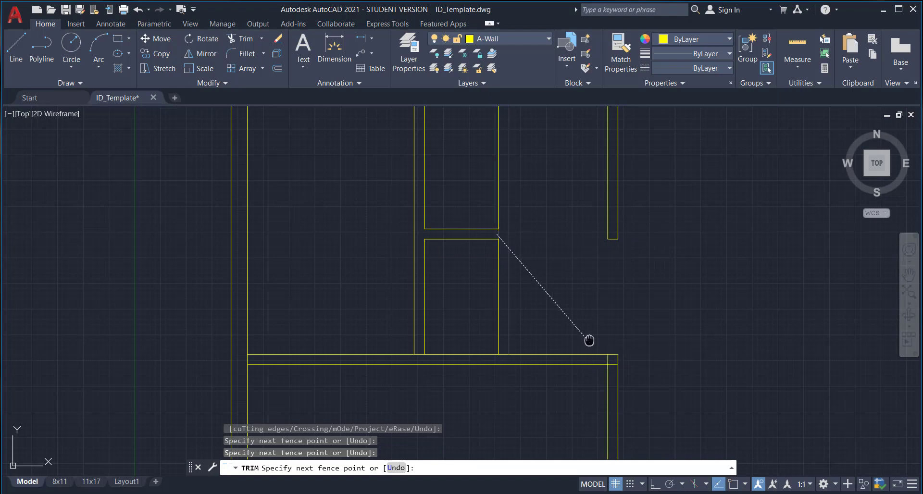
{"action": "middle_click_drag", "start_coordinate": [589, 340], "coordinate": [536, 305]}
{"action": "key", "text": "Return"}
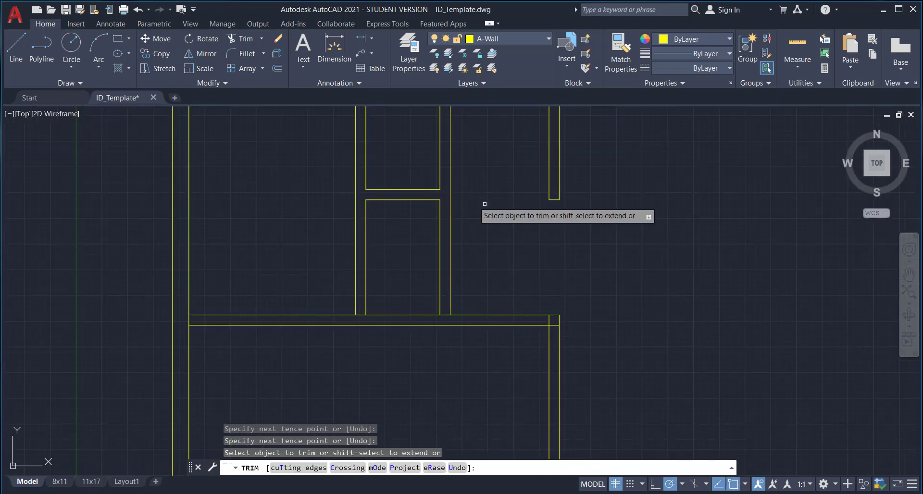
Trim the crossing lines at the lower horizontal wall's right corner and the remaining lower wall junctions
{"action": "left_click", "coordinate": [549, 318]}
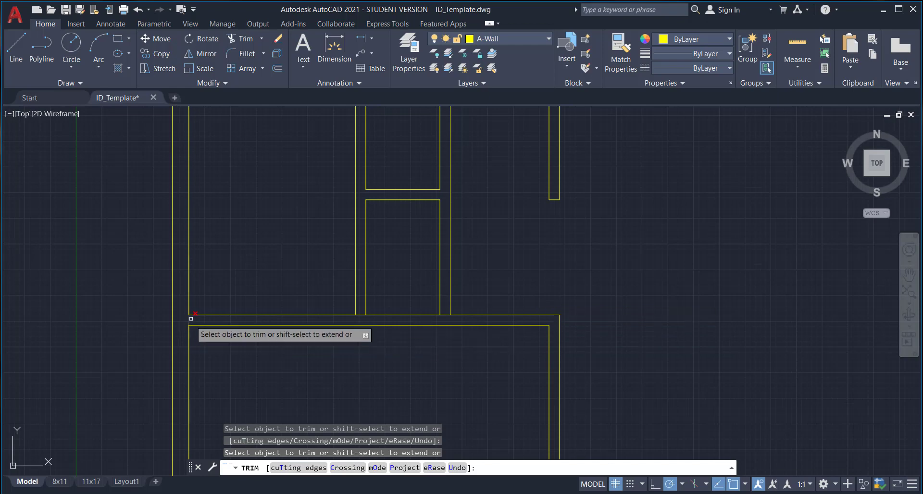
{"action": "scroll", "coordinate": [445, 298], "scroll_direction": "down", "scroll_amount": 3}
{"action": "middle_click_drag", "start_coordinate": [605, 339], "coordinate": [529, 322]}
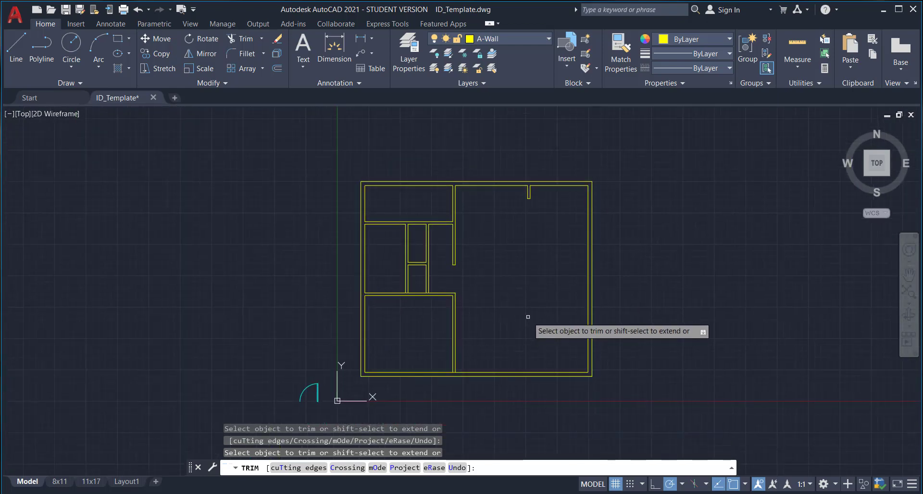
{"action": "key", "text": "Escape"}
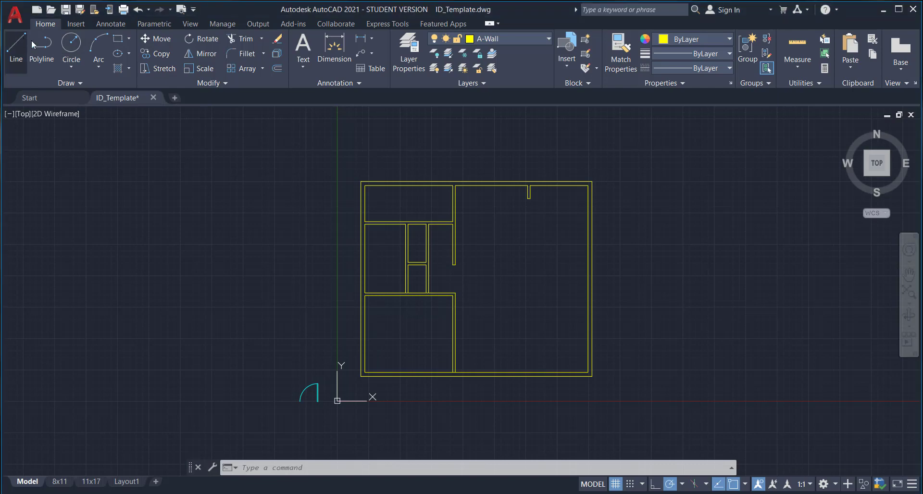
Draw a vertical line across the upper-left room, 5'-4" right of its upper-left inner corner, down to the horizontal wall
{"action": "scroll", "coordinate": [362, 185], "scroll_direction": "up", "scroll_amount": 4}
{"action": "left_click", "coordinate": [16, 48]}
{"action": "scroll", "coordinate": [339, 194], "scroll_direction": "up", "scroll_amount": 2}
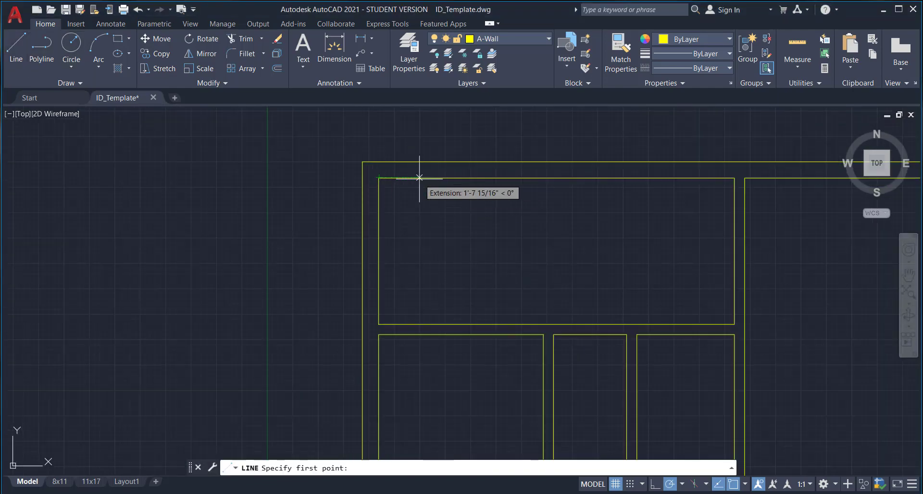
{"action": "type", "text": "5'4"}
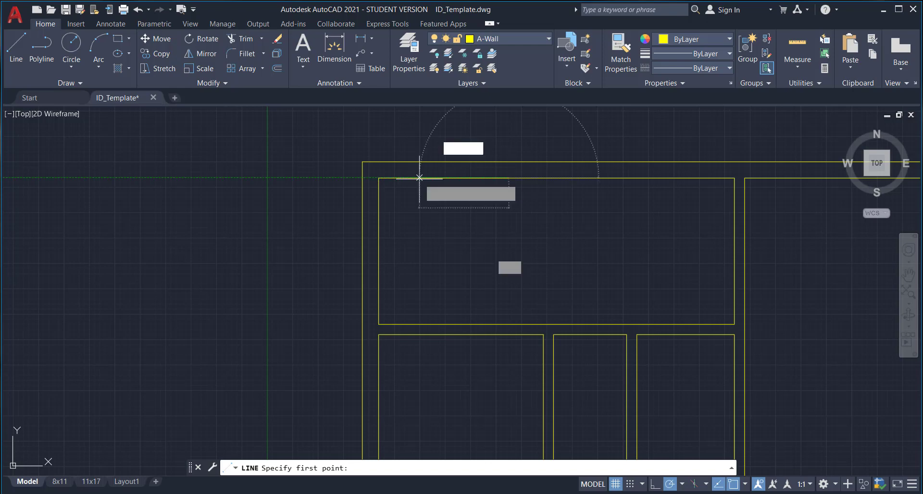
{"action": "key", "text": "Return"}
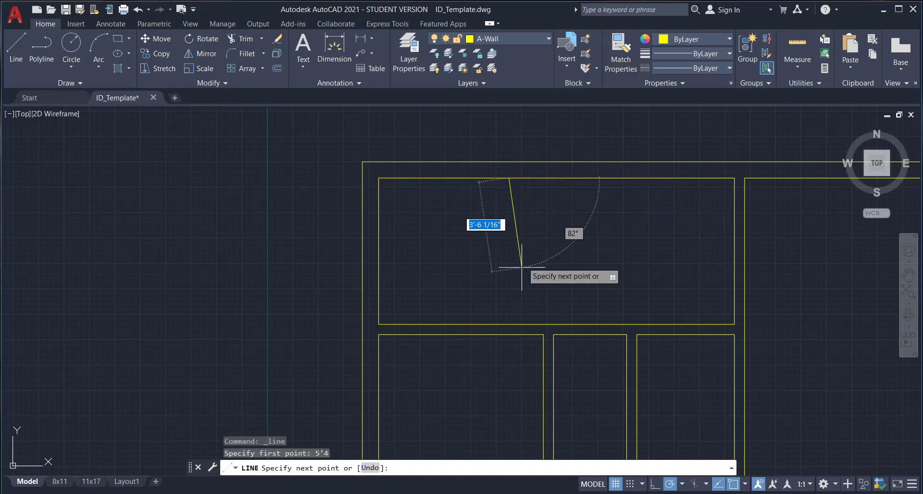
{"action": "left_click", "coordinate": [509, 323]}
{"action": "key", "text": "Escape"}
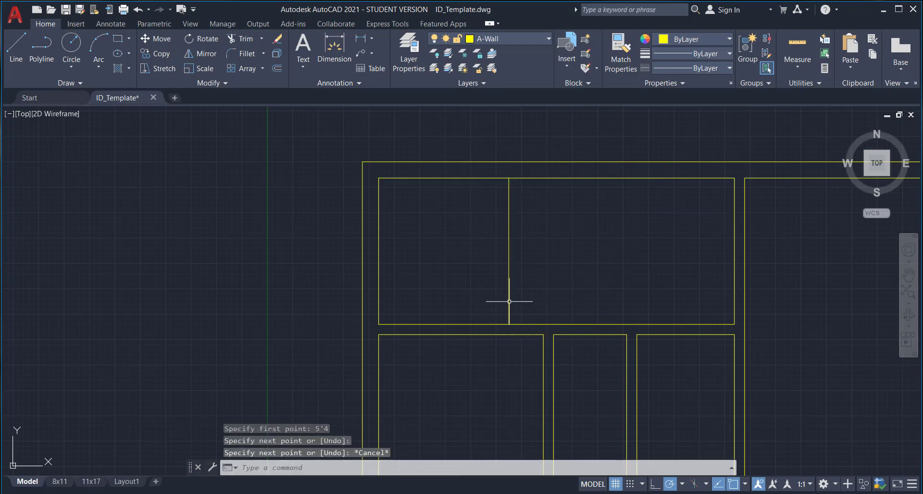
Offset the new vertical line in the upper-left room 5" to the right
{"action": "left_click", "coordinate": [277, 70]}
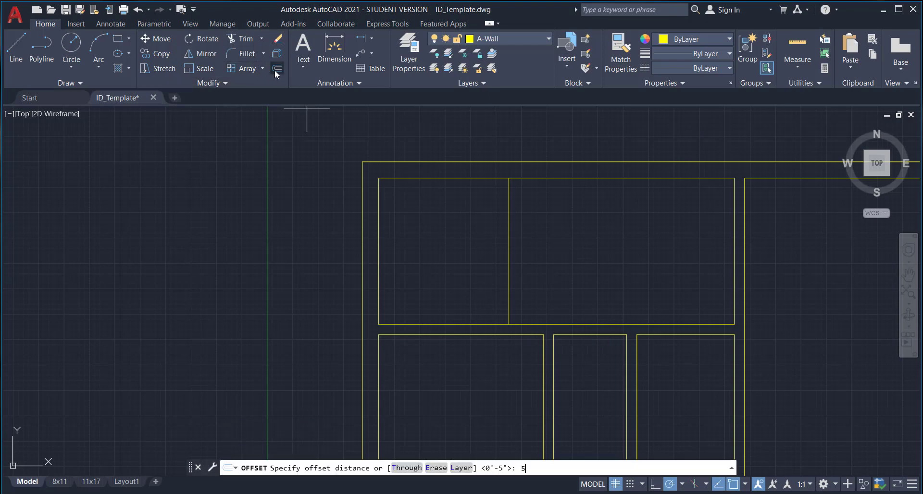
{"action": "type", "text": "5"}
{"action": "key", "text": "Return"}
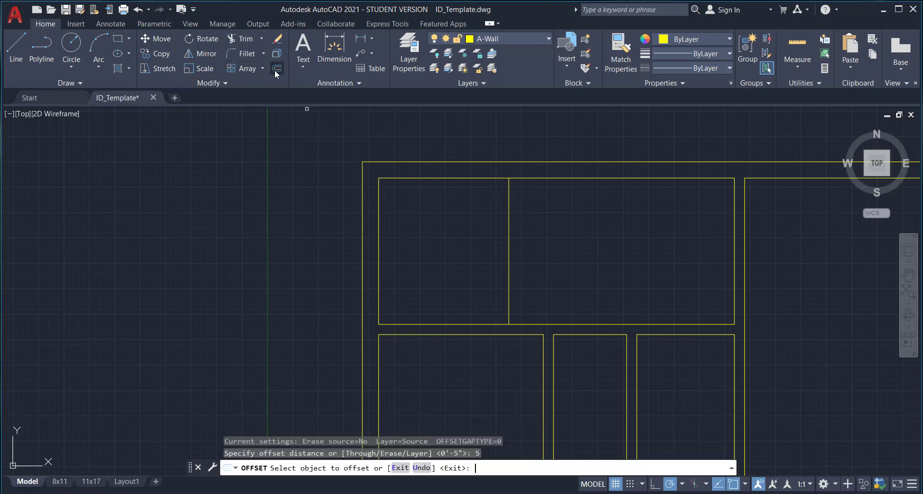
{"action": "left_click", "coordinate": [508, 220]}
{"action": "left_click", "coordinate": [569, 241]}
{"action": "key", "text": "Escape"}
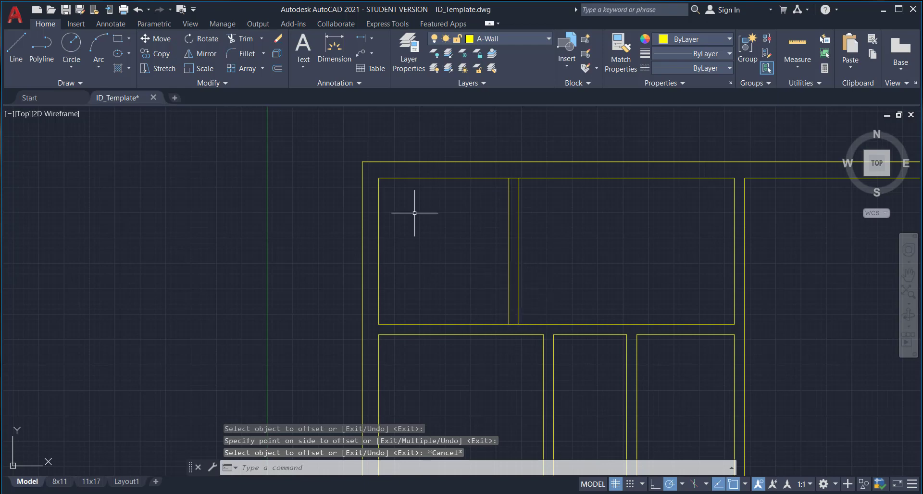
Draw a short end line across the new vertical wall, 3'-5" above its lower end
{"action": "left_click", "coordinate": [16, 52]}
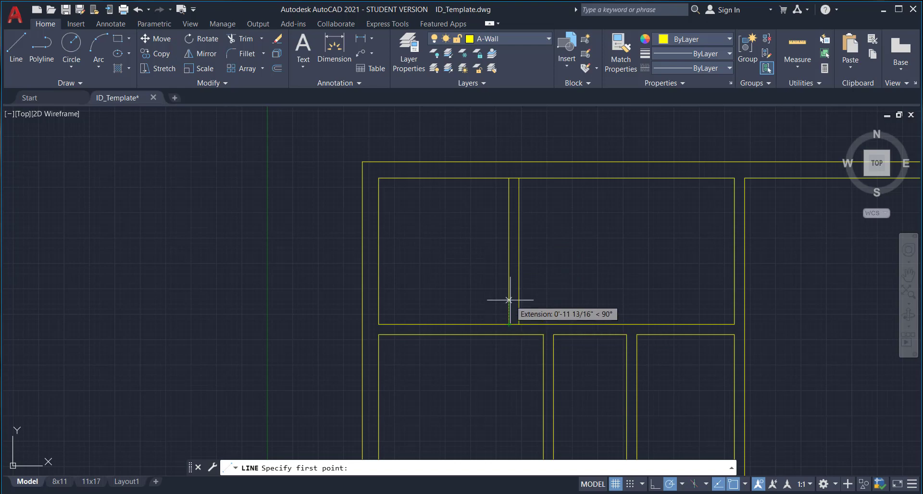
{"action": "type", "text": "3"}
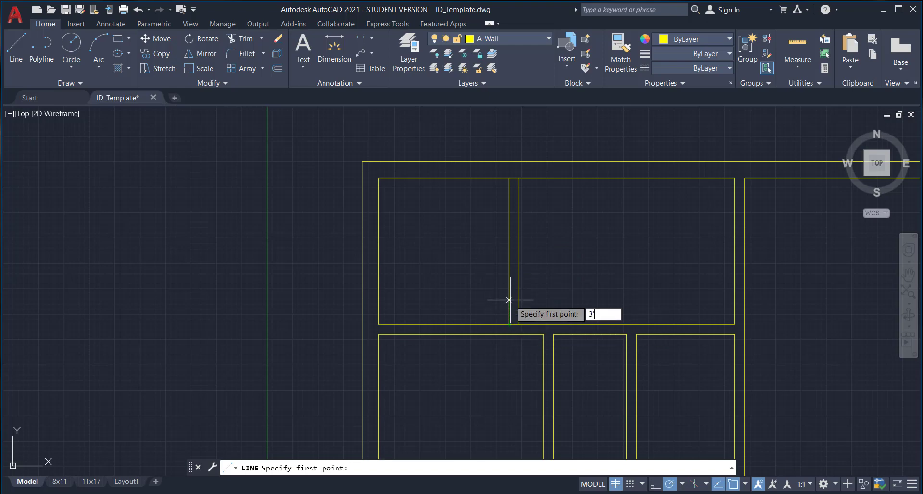
{"action": "type", "text": "'5"}
{"action": "key", "text": "Return"}
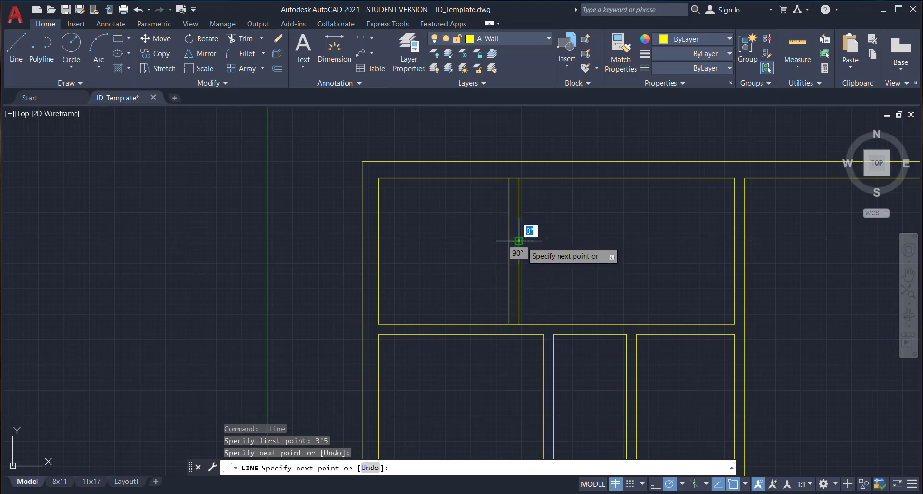
{"action": "key", "text": "Escape"}
Shorten both lines of the new vertical wall in the upper-left room so they stop at the short end line
{"action": "left_click", "coordinate": [522, 264]}
{"action": "left_click", "coordinate": [515, 291]}
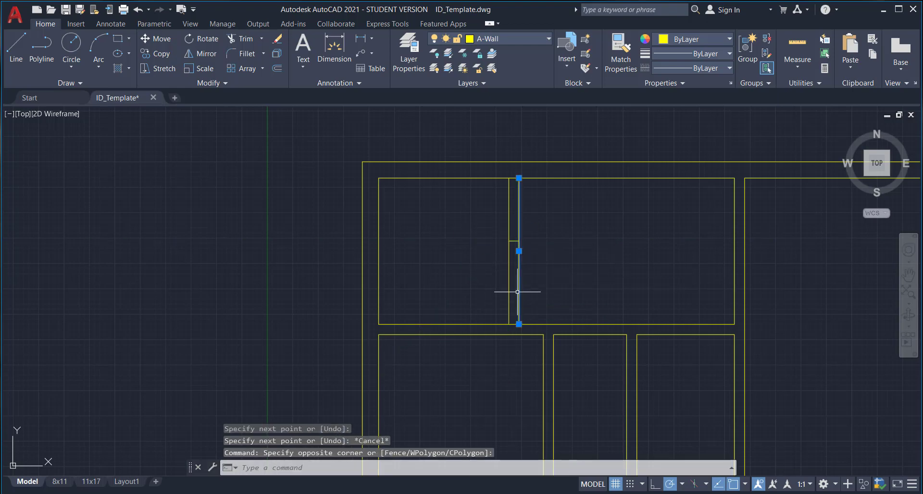
{"action": "left_click", "coordinate": [519, 324]}
{"action": "left_click", "coordinate": [518, 240]}
{"action": "key", "text": "Escape"}
{"action": "left_click", "coordinate": [511, 289]}
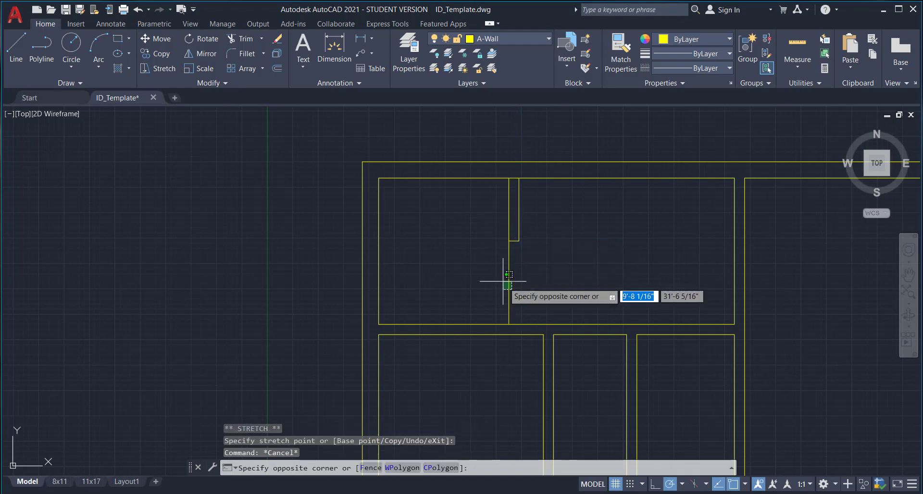
{"action": "left_click", "coordinate": [503, 281]}
{"action": "left_click", "coordinate": [508, 324]}
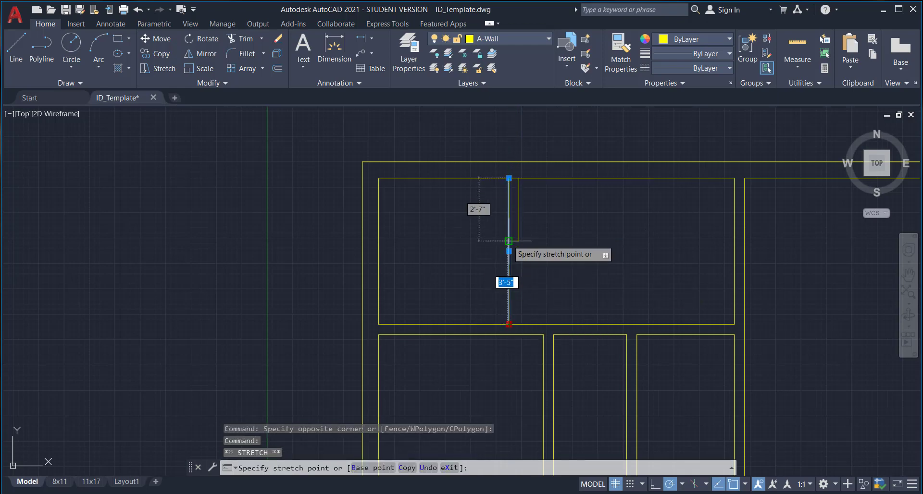
{"action": "key", "text": "Escape"}
{"action": "middle_click_drag", "start_coordinate": [553, 303], "coordinate": [436, 293]}
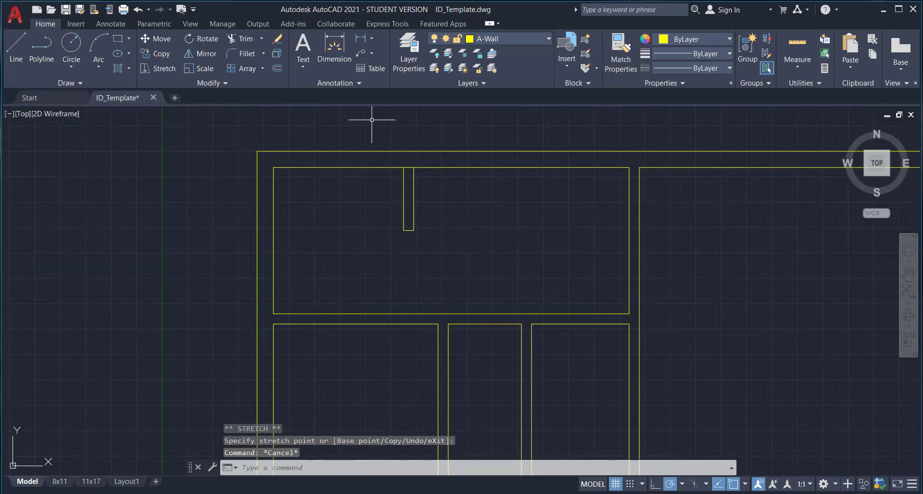
Trim the upper wall's inner line between the two lines of the new wall stub
{"action": "left_click", "coordinate": [242, 38]}
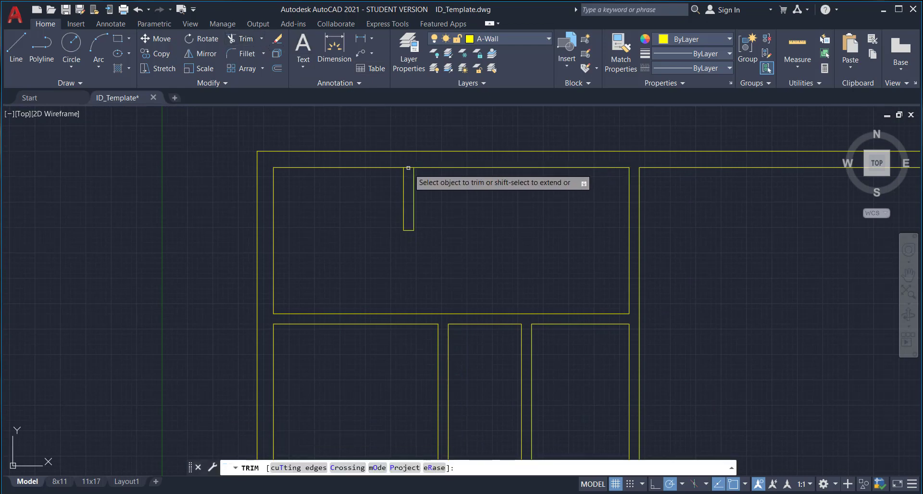
{"action": "left_click", "coordinate": [408, 168]}
{"action": "key", "text": "Escape"}
Make A-Door the current layer
{"action": "scroll", "coordinate": [535, 257], "scroll_direction": "down", "scroll_amount": 4}
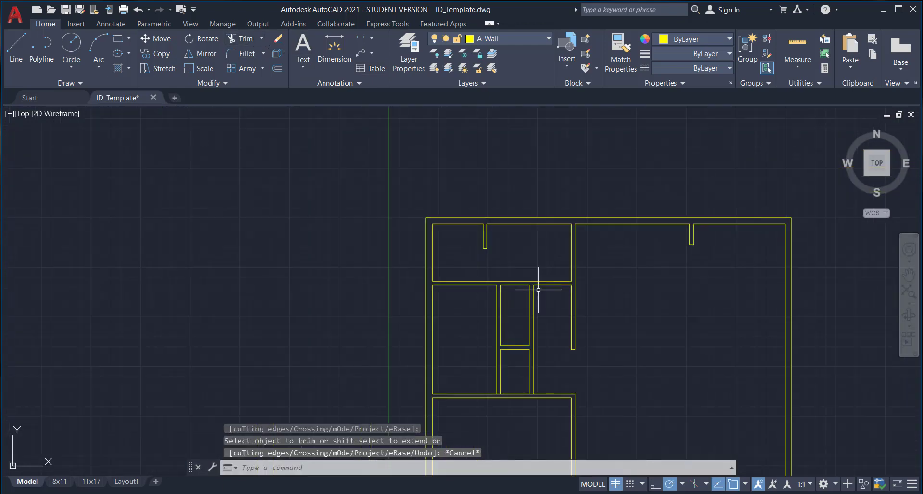
{"action": "middle_click_drag", "start_coordinate": [539, 289], "coordinate": [435, 253]}
{"action": "scroll", "coordinate": [406, 202], "scroll_direction": "up", "scroll_amount": 4}
{"action": "scroll", "coordinate": [438, 246], "scroll_direction": "down", "scroll_amount": 2}
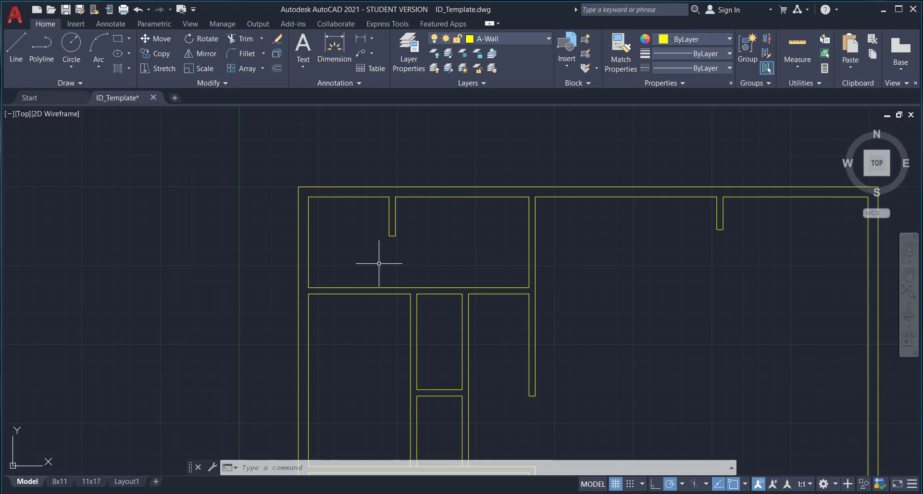
{"action": "left_click", "coordinate": [522, 39]}
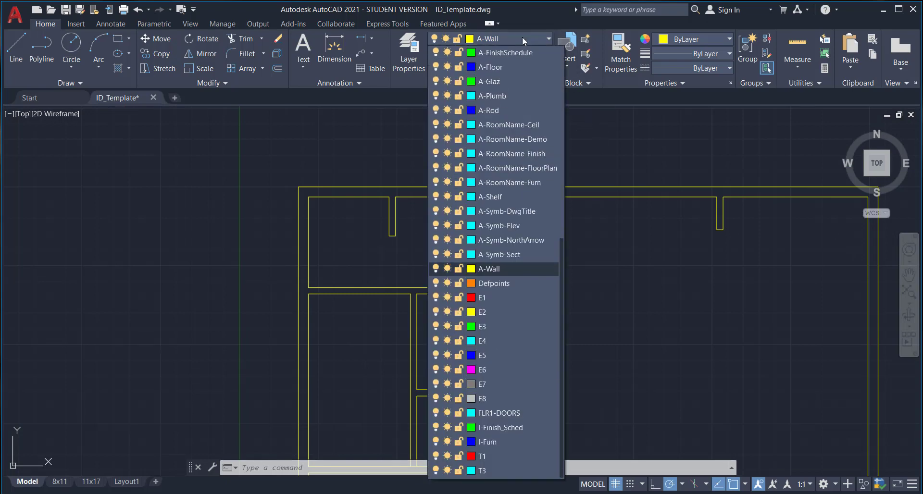
{"action": "scroll", "coordinate": [512, 221], "scroll_direction": "up", "scroll_amount": 3}
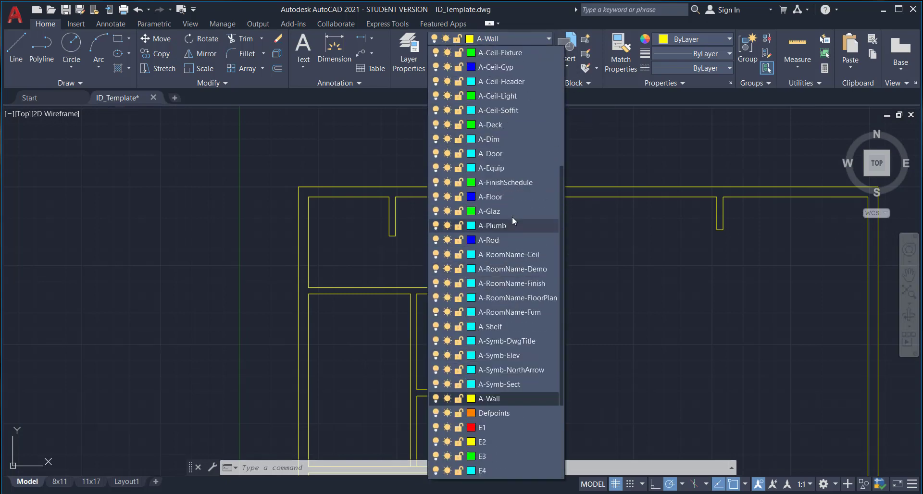
{"action": "left_click", "coordinate": [498, 153]}
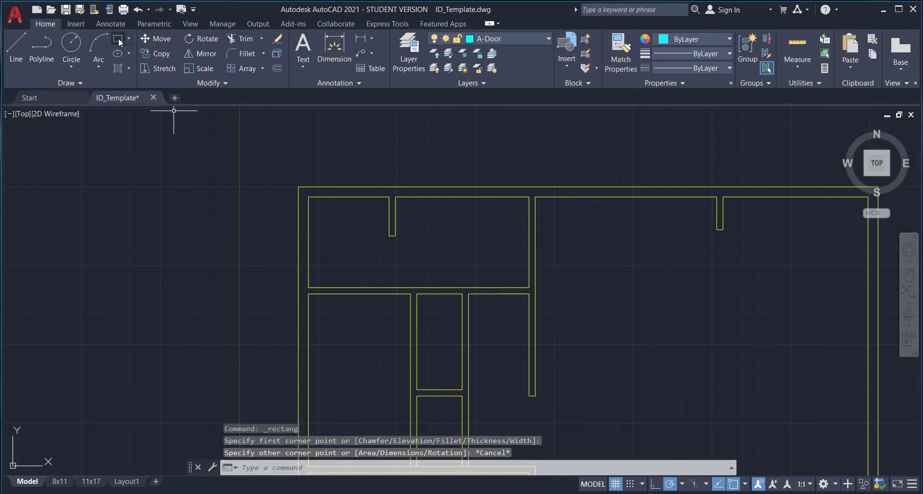
Draw a door panel rectangle 3' long and 2" wide in the upper-left room
{"action": "left_click", "coordinate": [118, 39]}
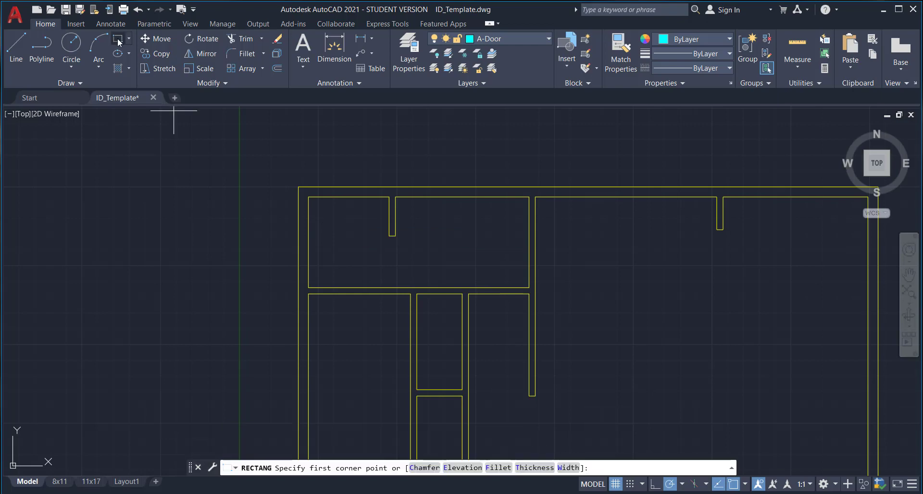
{"action": "left_click", "coordinate": [351, 216]}
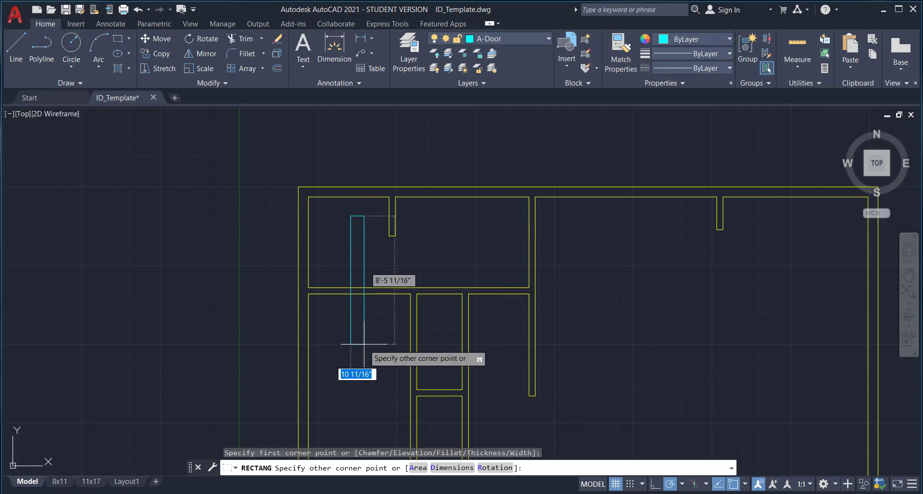
{"action": "type", "text": "d"}
{"action": "key", "text": "Return"}
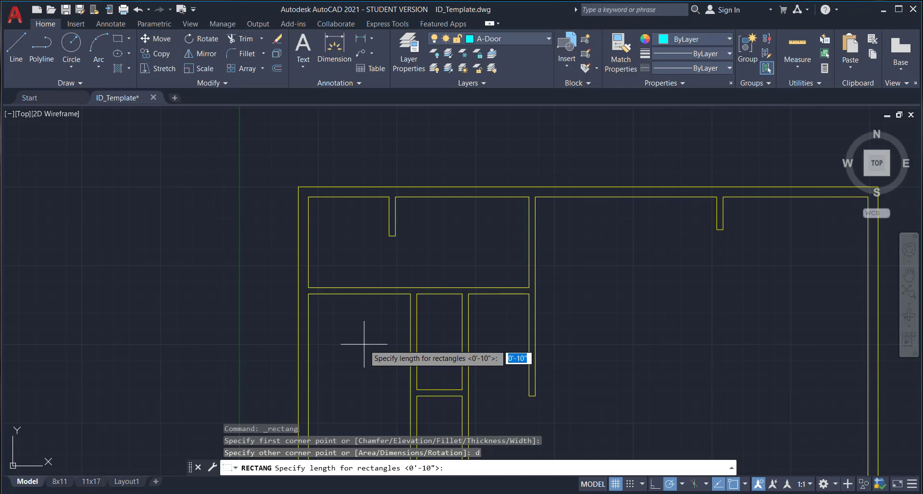
{"action": "type", "text": "3'"}
{"action": "key", "text": "Return"}
{"action": "type", "text": "2"}
{"action": "key", "text": "Return"}
Rotate the door rectangle about its lower-left corner so that it stands vertically
{"action": "scroll", "coordinate": [368, 229], "scroll_direction": "up", "scroll_amount": 2}
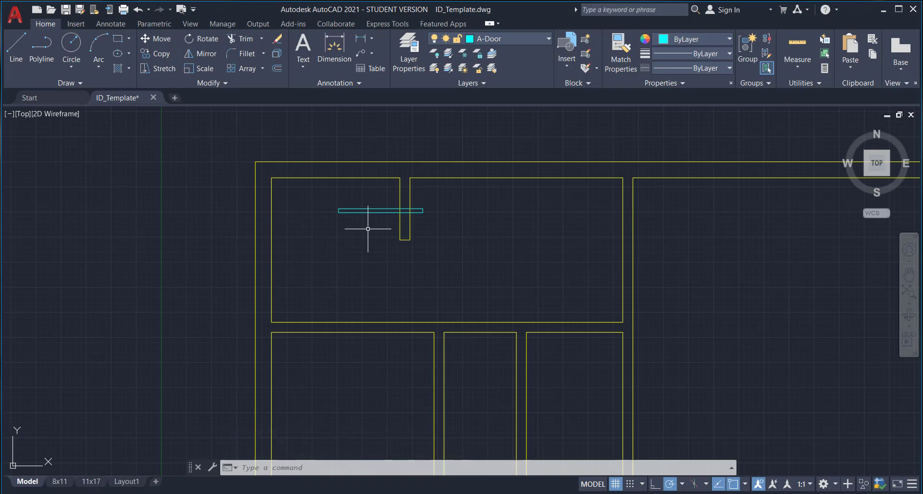
{"action": "left_click", "coordinate": [368, 229]}
{"action": "left_click", "coordinate": [325, 198]}
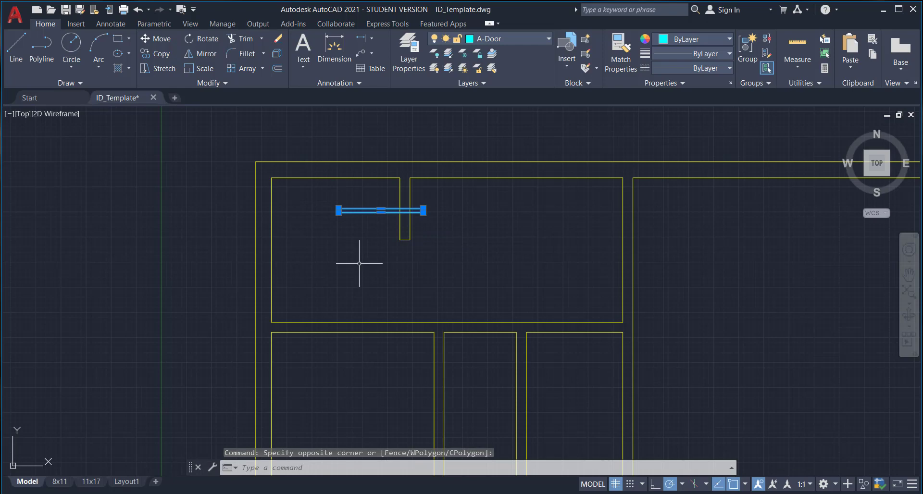
{"action": "left_click", "coordinate": [195, 40]}
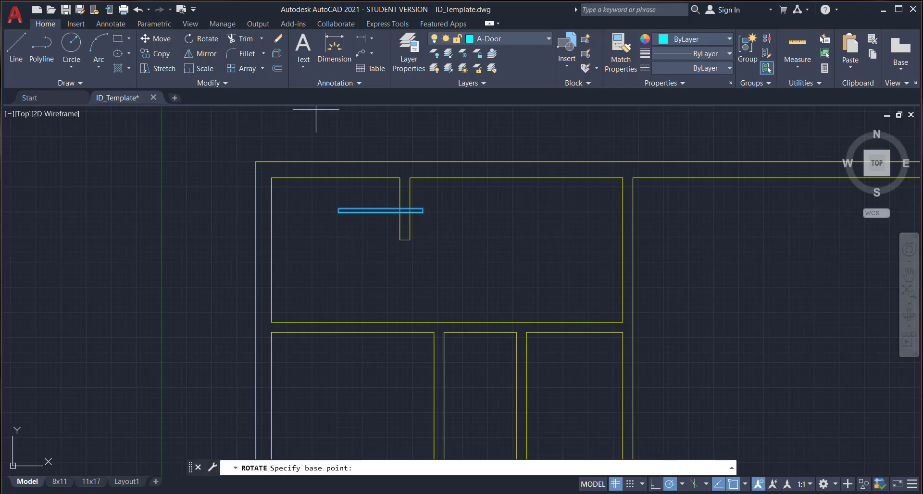
{"action": "left_click", "coordinate": [339, 212]}
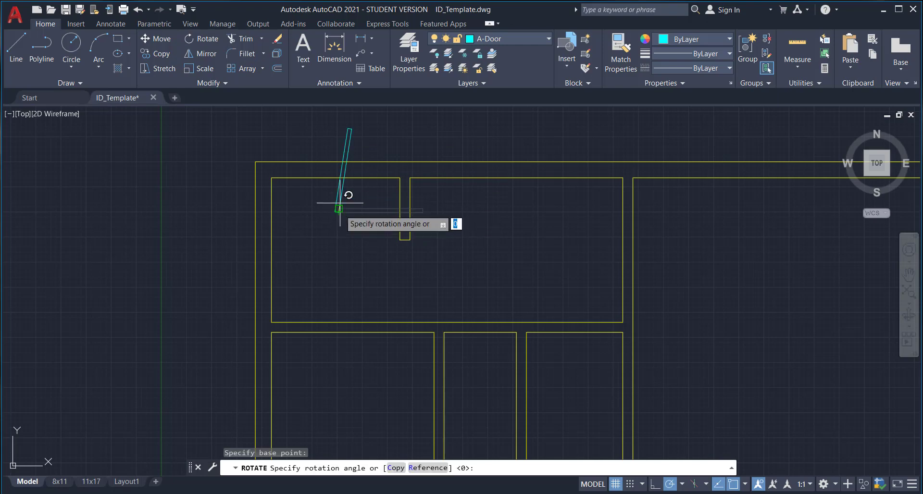
{"action": "left_click", "coordinate": [330, 126]}
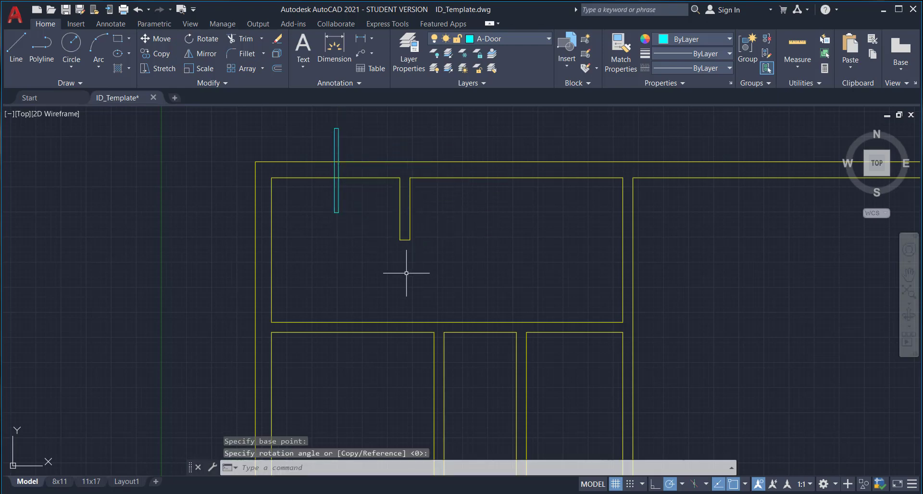
Move the door rectangle by its top edge to just left of the wall stub, extending past the stub's lower end
{"action": "left_click", "coordinate": [354, 230]}
{"action": "left_click", "coordinate": [305, 200]}
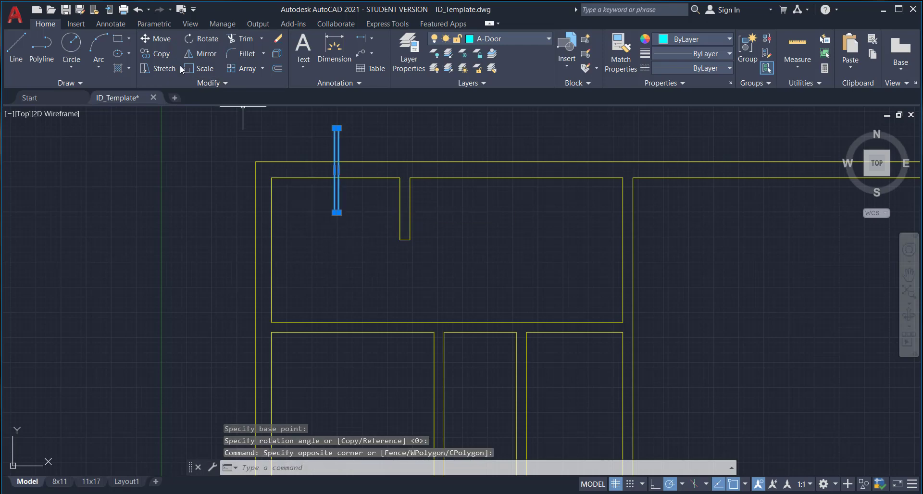
{"action": "left_click", "coordinate": [155, 38]}
{"action": "left_click", "coordinate": [336, 128]}
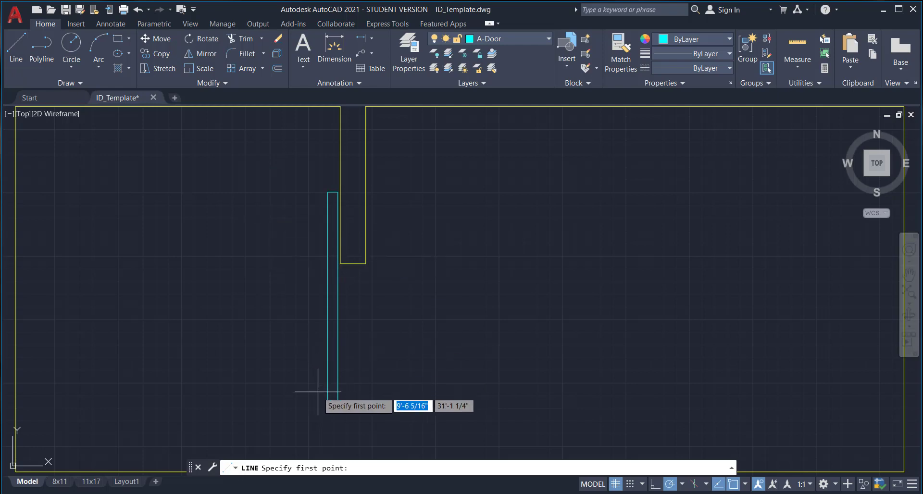
Draw a vertical line left of the door with a slanted stroke at its upper end, and mirror the stroke to the lower end
{"action": "left_click", "coordinate": [318, 355]}
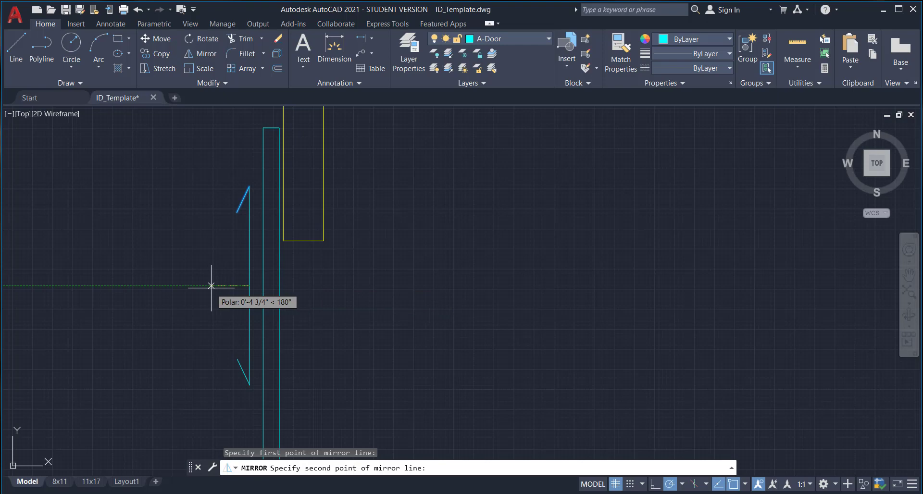
{"action": "left_click", "coordinate": [212, 287]}
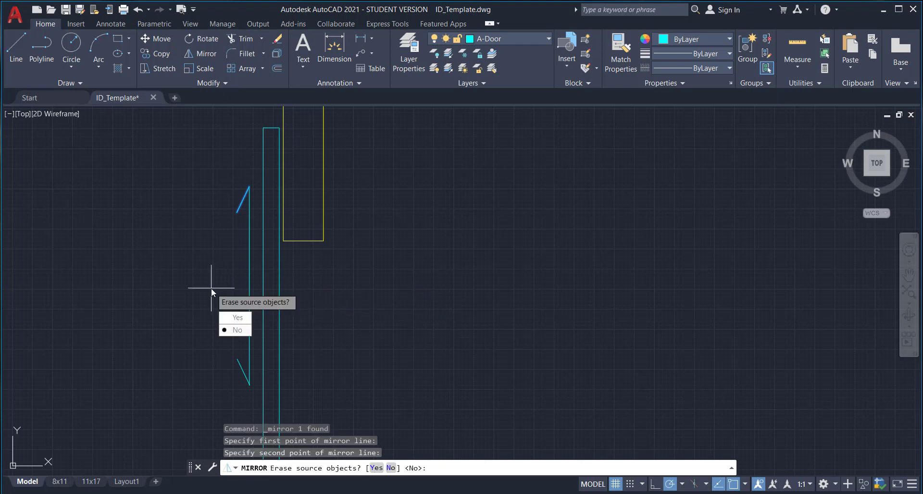
{"action": "key", "text": "Return"}
Mirror the upper slanted stroke across the vertical line, keeping the original, to complete the upper arrowhead
{"action": "scroll", "coordinate": [344, 313], "scroll_direction": "down", "scroll_amount": 2}
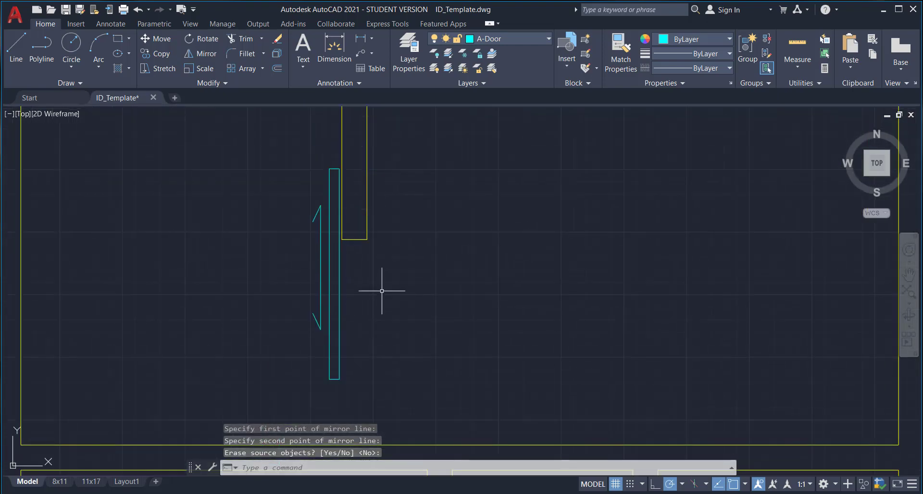
{"action": "scroll", "coordinate": [381, 290], "scroll_direction": "down", "scroll_amount": 2}
{"action": "scroll", "coordinate": [309, 330], "scroll_direction": "up", "scroll_amount": 3}
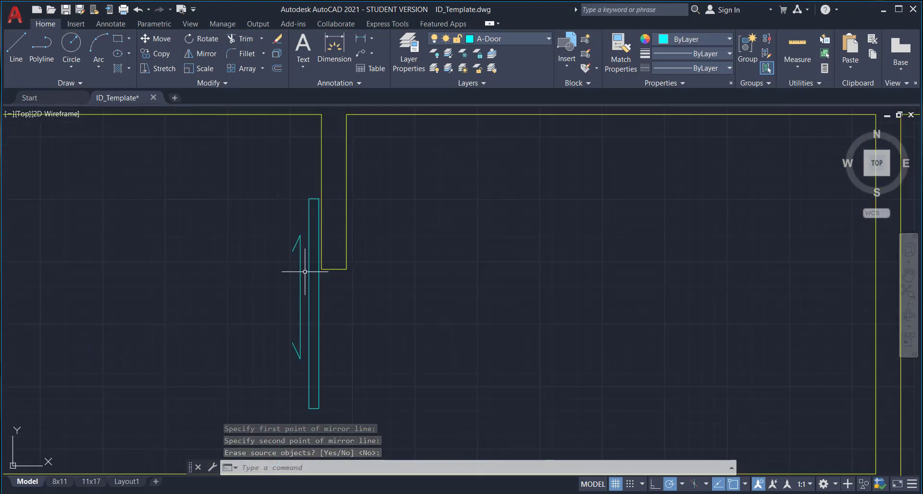
{"action": "scroll", "coordinate": [301, 262], "scroll_direction": "up", "scroll_amount": 1}
{"action": "left_click", "coordinate": [293, 233]}
{"action": "left_click", "coordinate": [200, 53]}
{"action": "left_click", "coordinate": [299, 220]}
{"action": "left_click", "coordinate": [299, 252]}
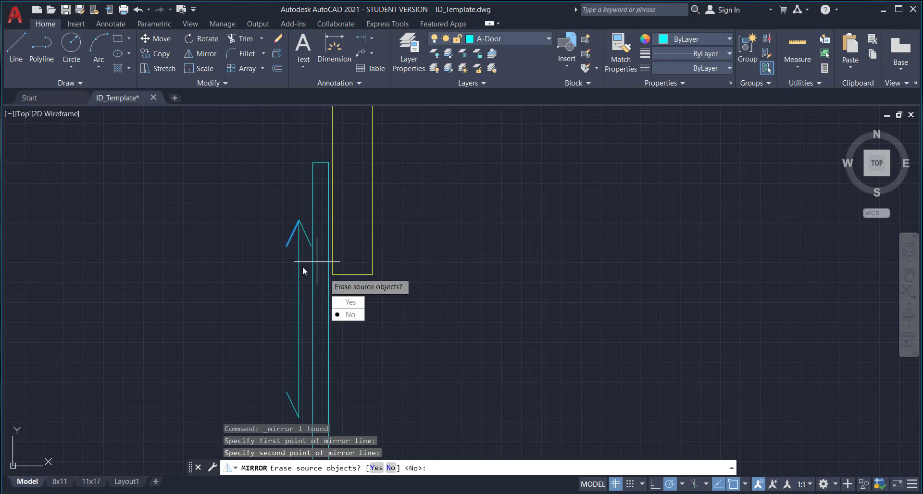
{"action": "left_click", "coordinate": [348, 314]}
Mirror the lower slanted stroke across the vertical line, keeping the original, to complete the lower arrowhead
{"action": "middle_click_drag", "start_coordinate": [214, 216], "coordinate": [186, 143]}
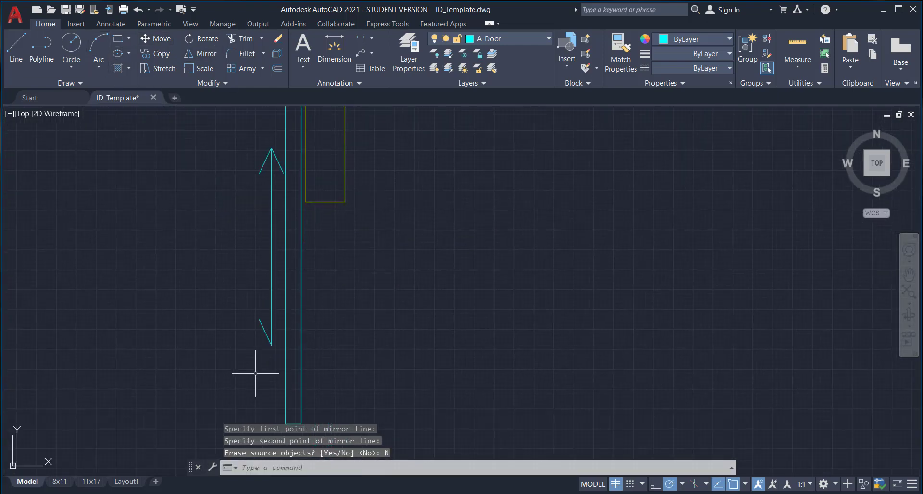
{"action": "left_click", "coordinate": [259, 319]}
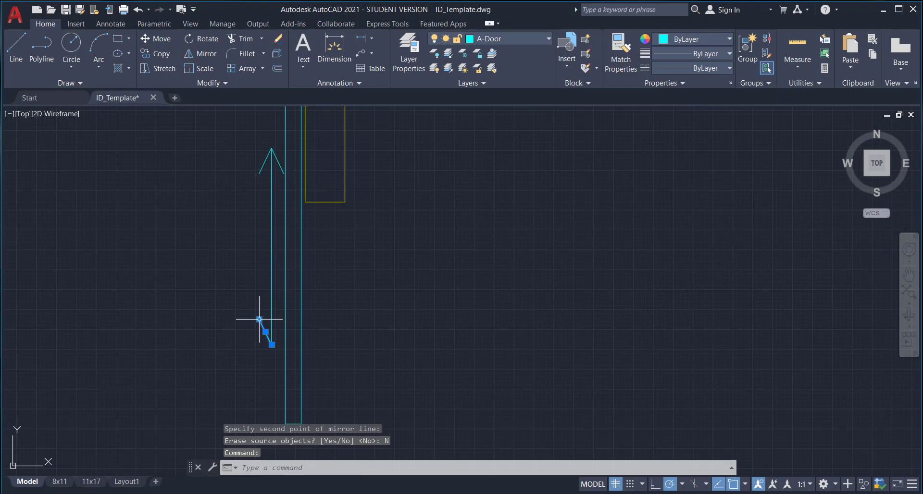
{"action": "left_click", "coordinate": [191, 57]}
{"action": "left_click", "coordinate": [272, 344]}
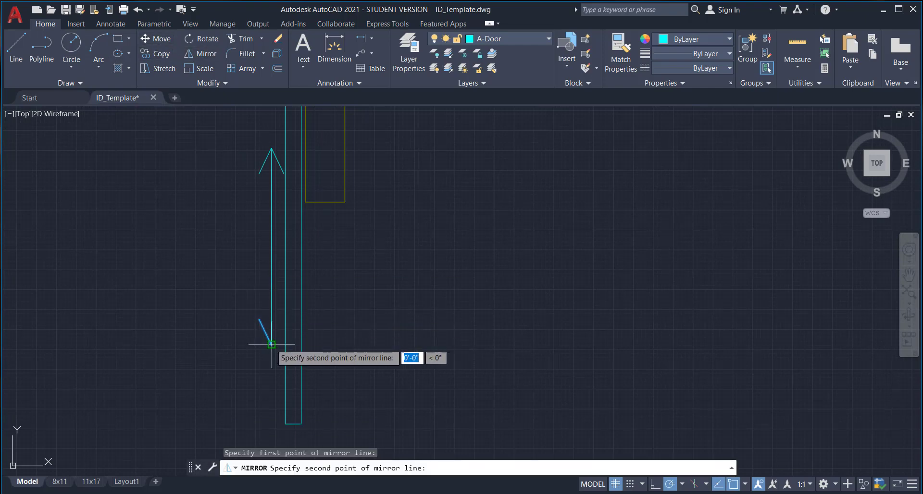
{"action": "left_click", "coordinate": [271, 312]}
{"action": "key", "text": "Return"}
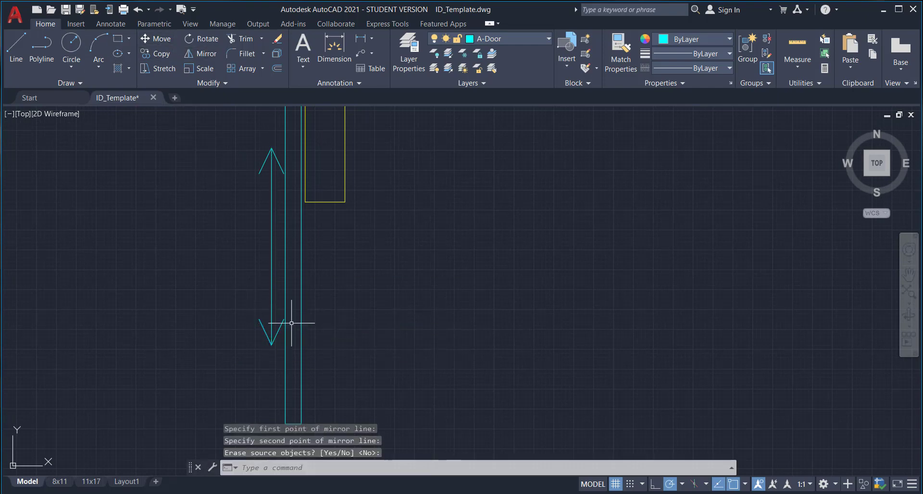
Move the whole double-headed arrow slightly left, clear of the door rectangle
{"action": "left_click", "coordinate": [281, 342]}
{"action": "left_click", "coordinate": [220, 157]}
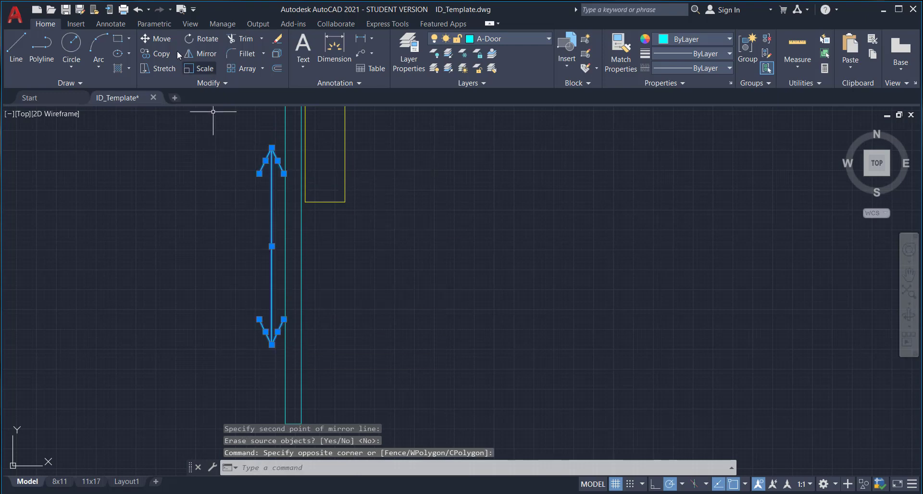
{"action": "left_click", "coordinate": [155, 39]}
{"action": "left_click", "coordinate": [178, 208]}
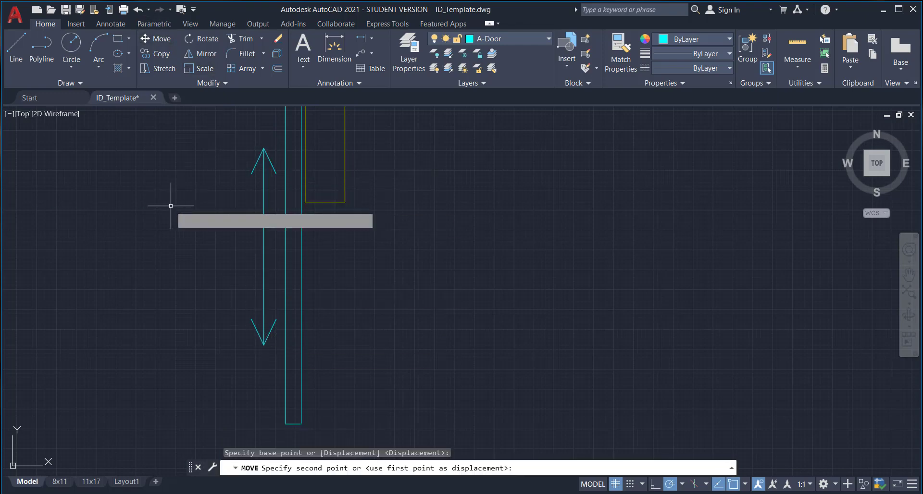
{"action": "left_click", "coordinate": [171, 208]}
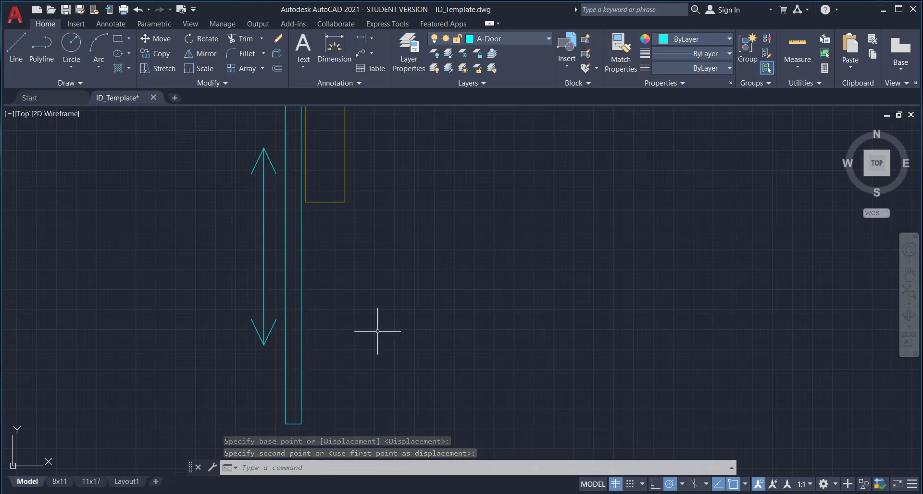
Make A-Wall the current layer again
{"action": "middle_click_drag", "start_coordinate": [445, 279], "coordinate": [415, 312]}
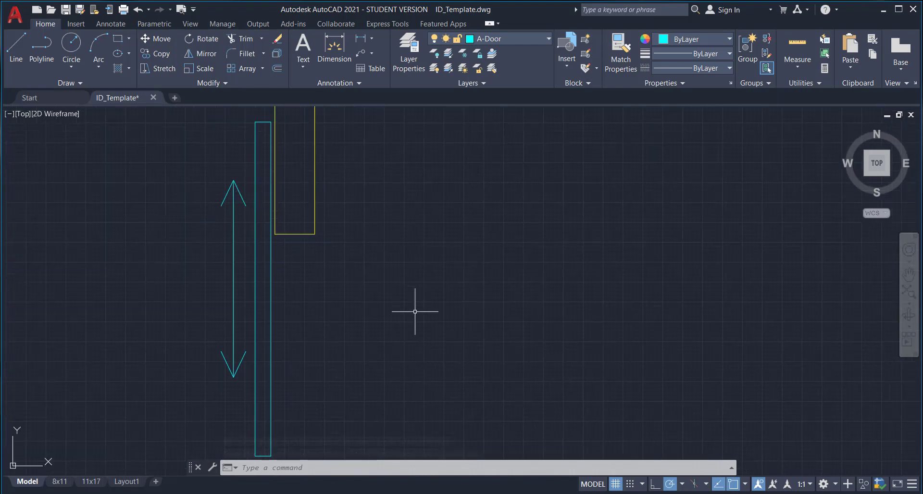
{"action": "scroll", "coordinate": [416, 293], "scroll_direction": "down", "scroll_amount": 6}
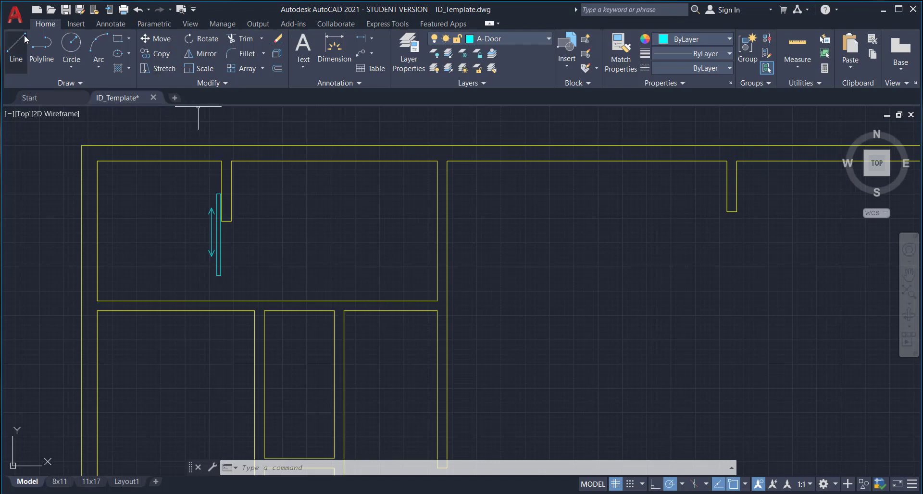
{"action": "left_click", "coordinate": [528, 38]}
{"action": "left_click", "coordinate": [517, 298]}
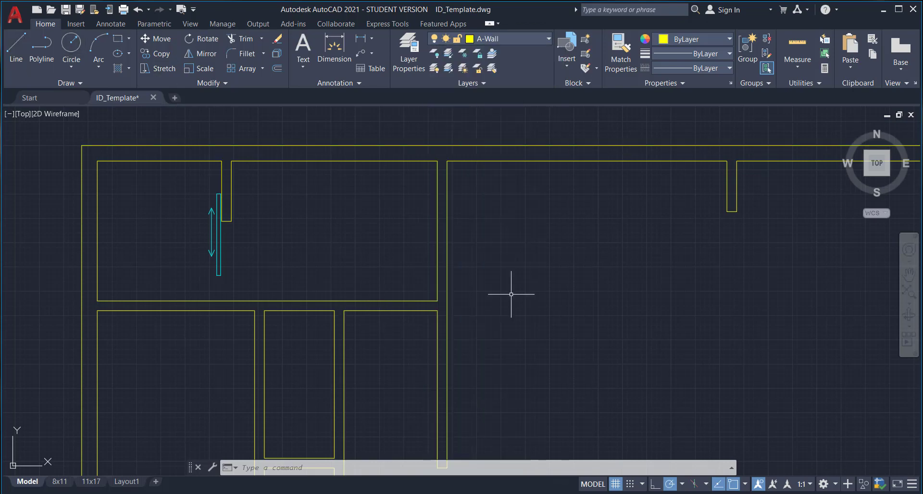
Draw a jamb line across the horizontal wall below the sliding-door room, 4" left of its inner right corner
{"action": "left_click", "coordinate": [16, 46]}
{"action": "scroll", "coordinate": [447, 305], "scroll_direction": "up", "scroll_amount": 4}
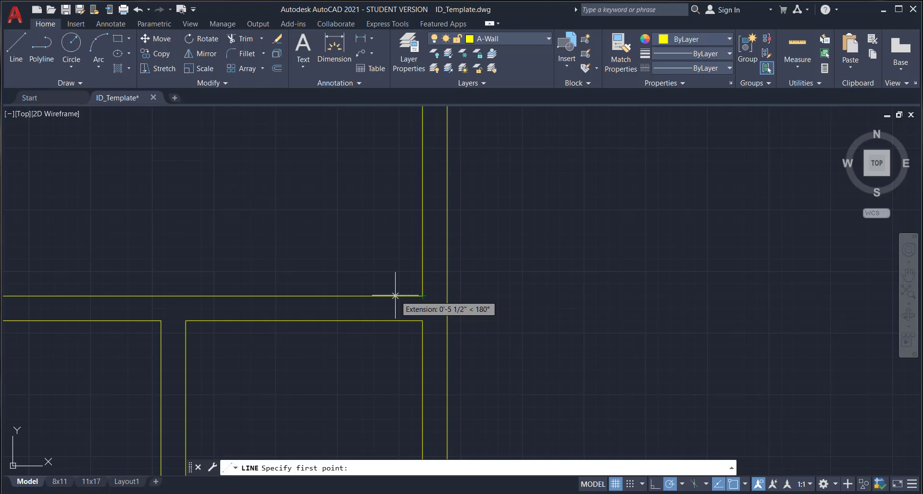
{"action": "type", "text": "4"}
{"action": "key", "text": "Return"}
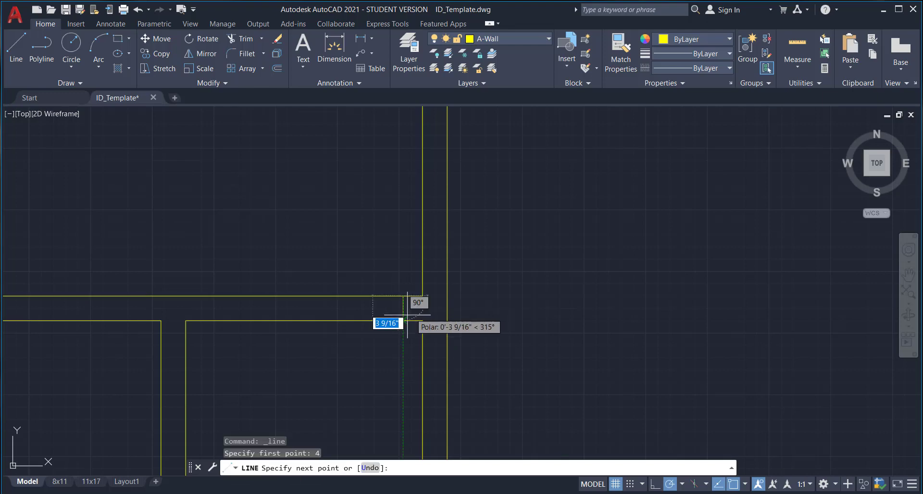
{"action": "left_click", "coordinate": [403, 320]}
{"action": "key", "text": "Escape"}
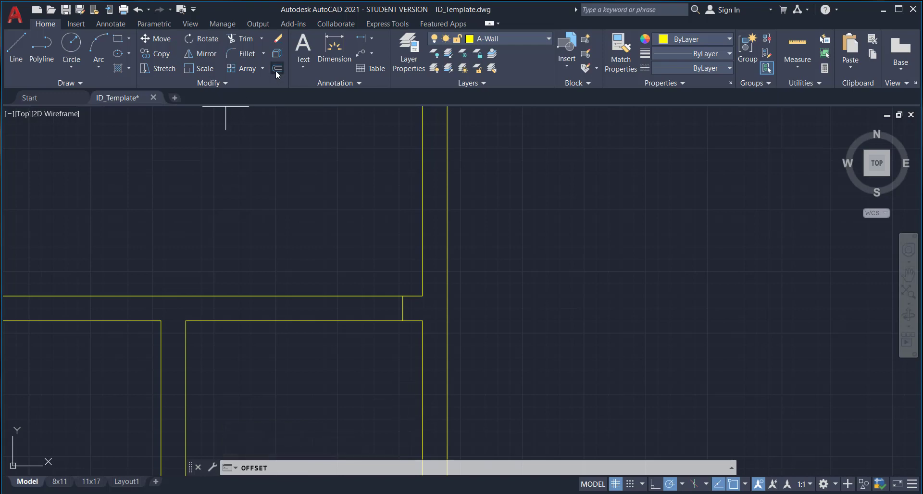
Offset the new jamb line 3' to the left to mark the other side of the door opening
{"action": "type", "text": "3'"}
{"action": "key", "text": "Return"}
{"action": "left_click", "coordinate": [402, 308]}
{"action": "left_click", "coordinate": [307, 308]}
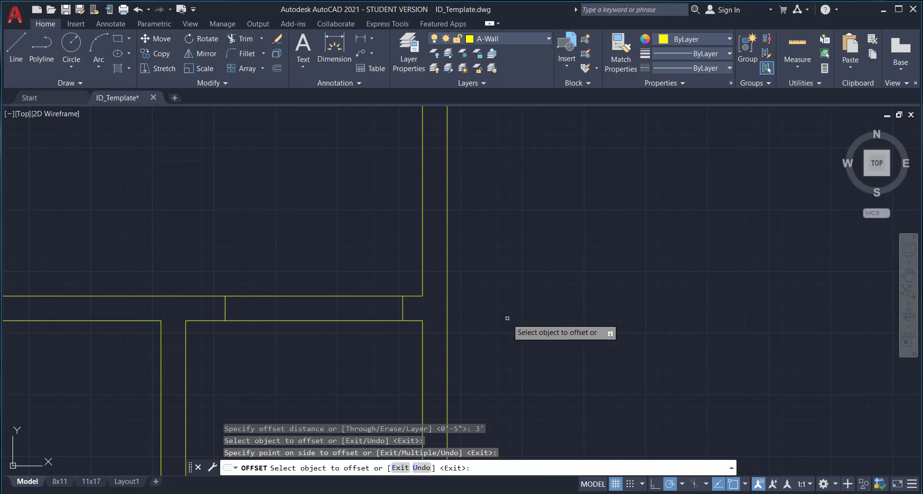
{"action": "key", "text": "Escape"}
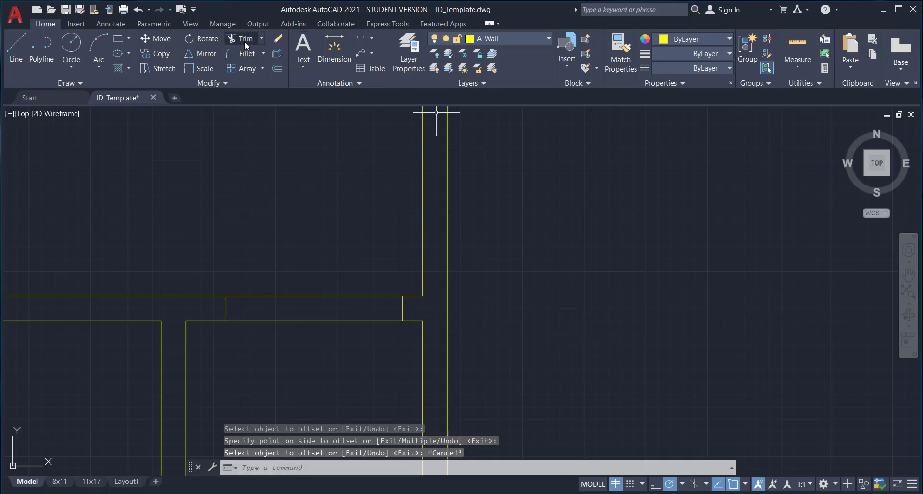
Trim both wall lines between the two jamb lines to open the doorway
{"action": "left_click", "coordinate": [244, 43]}
{"action": "left_click", "coordinate": [305, 296]}
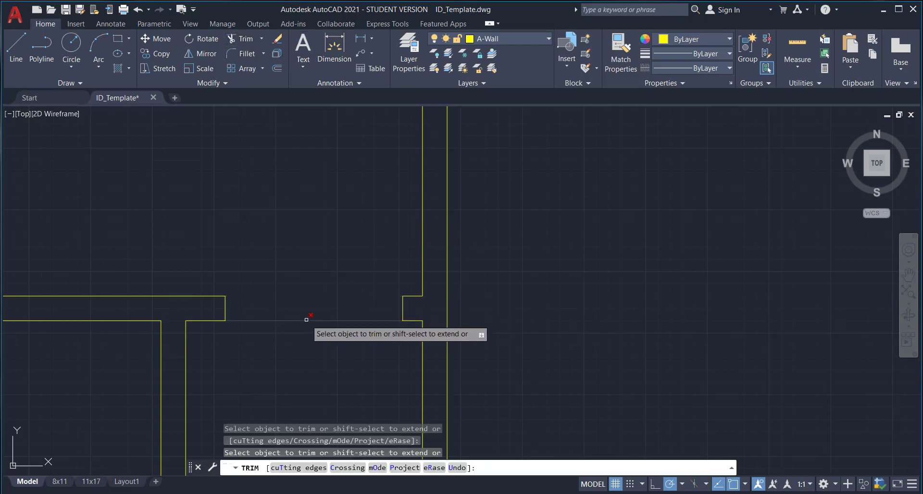
{"action": "left_click", "coordinate": [306, 320]}
{"action": "scroll", "coordinate": [316, 343], "scroll_direction": "down", "scroll_amount": 3}
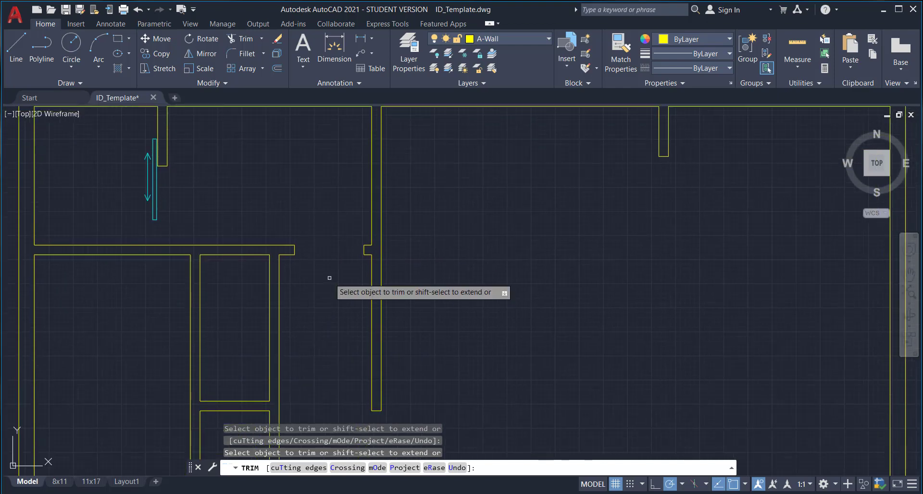
{"action": "key", "text": "Escape"}
Move the swing door block from outside the plan to the upper corner of the doorway's right jamb
{"action": "scroll", "coordinate": [289, 279], "scroll_direction": "down", "scroll_amount": 5}
{"action": "scroll", "coordinate": [205, 362], "scroll_direction": "up", "scroll_amount": 6}
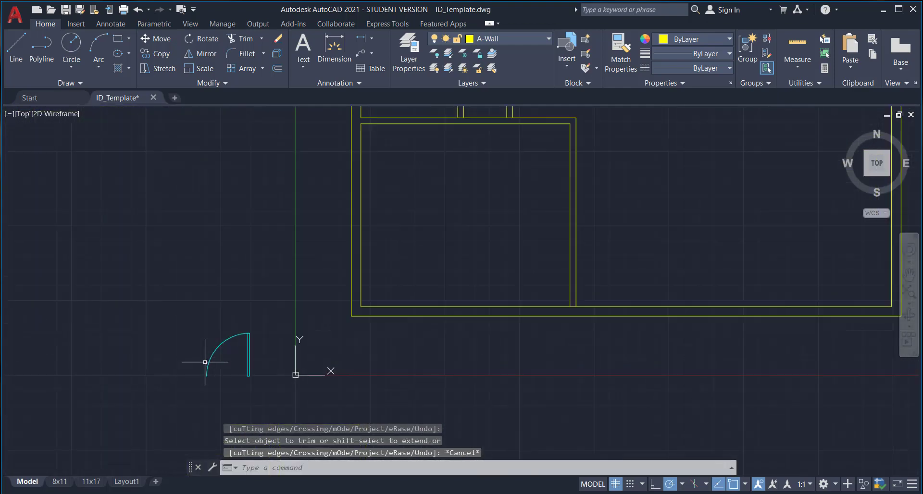
{"action": "left_click", "coordinate": [248, 353]}
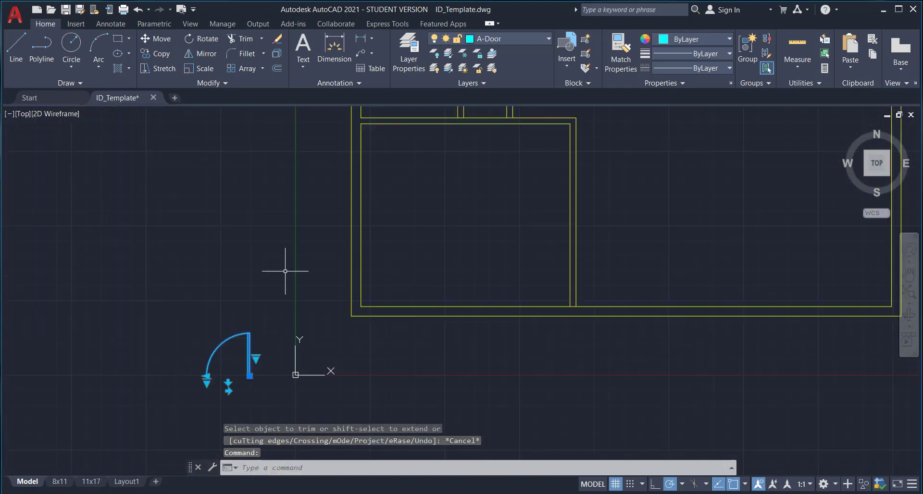
{"action": "left_click", "coordinate": [250, 376]}
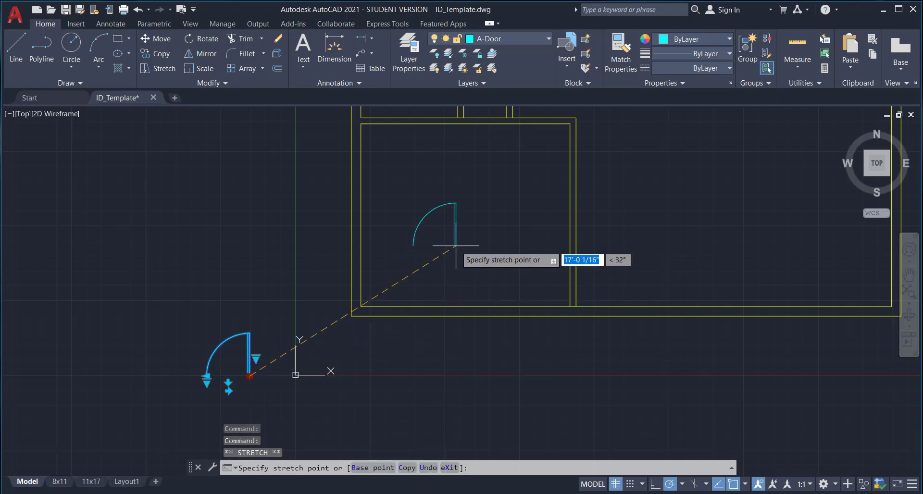
{"action": "scroll", "coordinate": [400, 387], "scroll_direction": "down", "scroll_amount": 4}
{"action": "scroll", "coordinate": [470, 195], "scroll_direction": "up", "scroll_amount": 8}
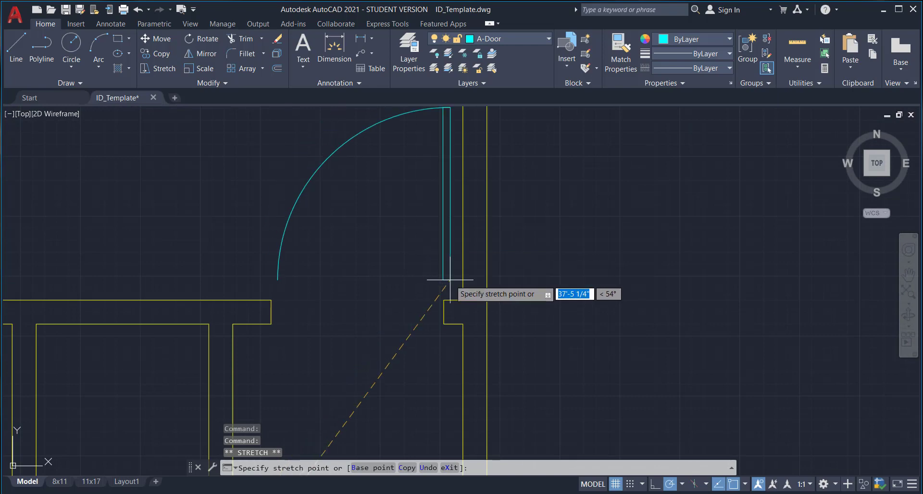
{"action": "left_click", "coordinate": [415, 239]}
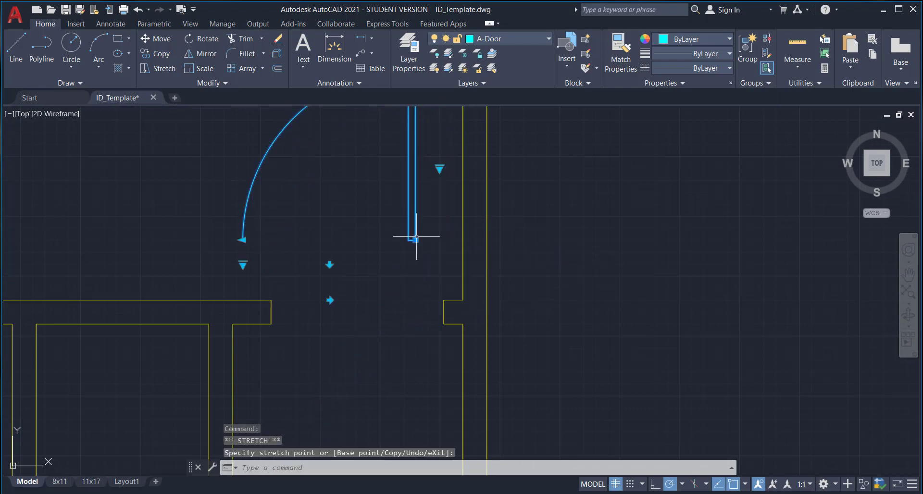
{"action": "left_click", "coordinate": [415, 240]}
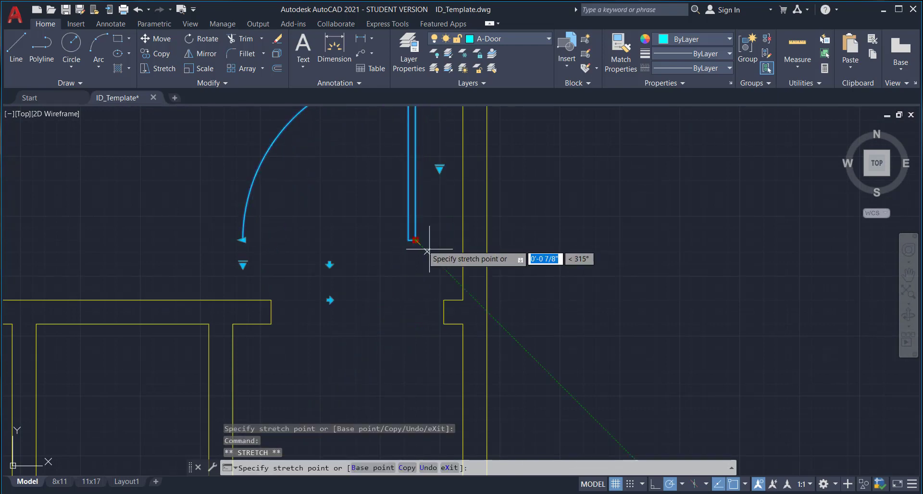
{"action": "left_click", "coordinate": [444, 299]}
{"action": "scroll", "coordinate": [445, 305], "scroll_direction": "up", "scroll_amount": 6}
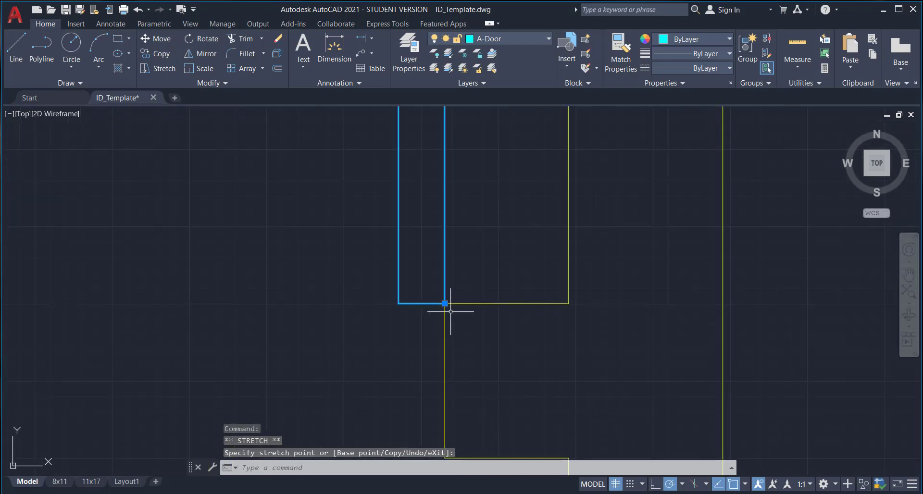
{"action": "scroll", "coordinate": [453, 307], "scroll_direction": "down", "scroll_amount": 2}
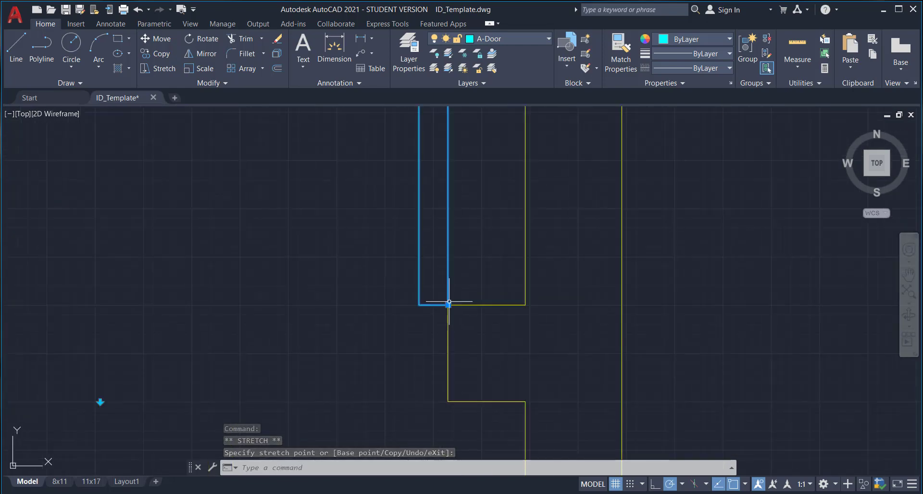
Try the door block's hinge point at the right jamb's midpoint and at its lower corner
{"action": "left_click", "coordinate": [448, 305]}
{"action": "left_click", "coordinate": [448, 353]}
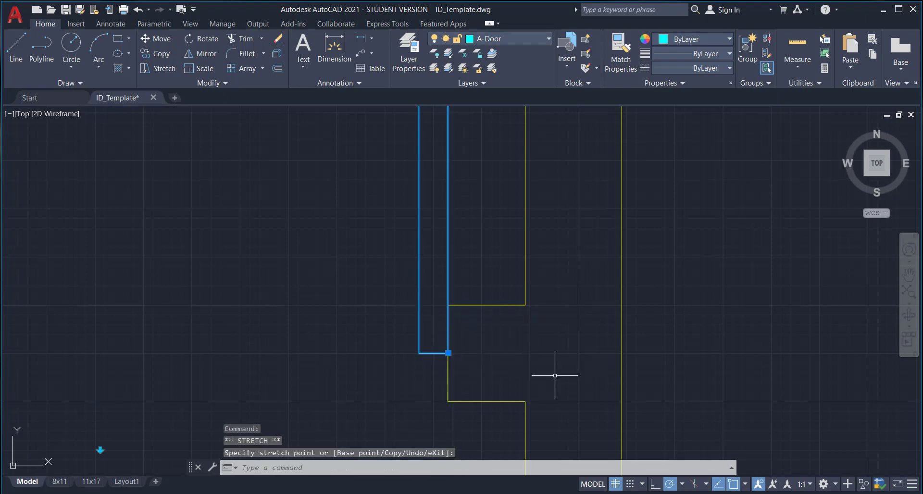
{"action": "left_click", "coordinate": [448, 352]}
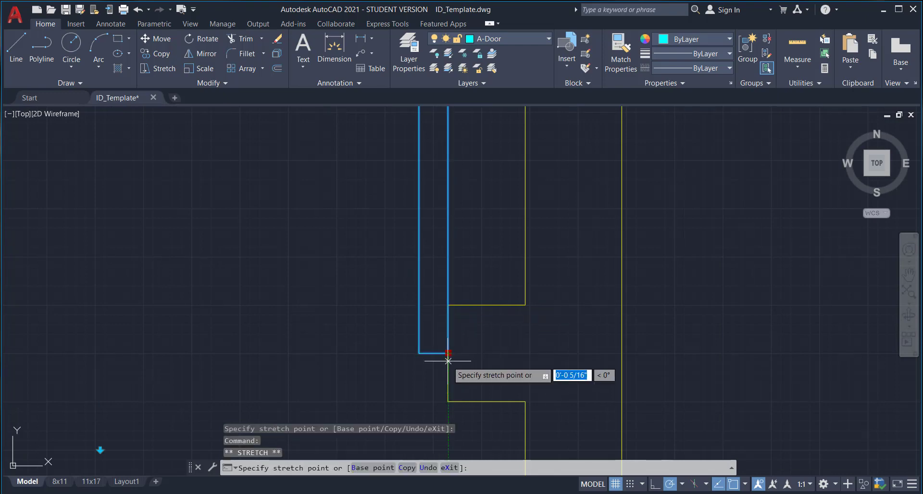
{"action": "left_click", "coordinate": [448, 401]}
{"action": "scroll", "coordinate": [584, 303], "scroll_direction": "down", "scroll_amount": 2}
{"action": "scroll", "coordinate": [584, 303], "scroll_direction": "down", "scroll_amount": 2}
{"action": "mouse_move", "coordinate": [614, 305]}
{"action": "middle_mouse_down"}
{"action": "mouse_move", "coordinate": [531, 326]}
{"action": "mouse_move", "coordinate": [504, 320]}
{"action": "middle_mouse_up"}
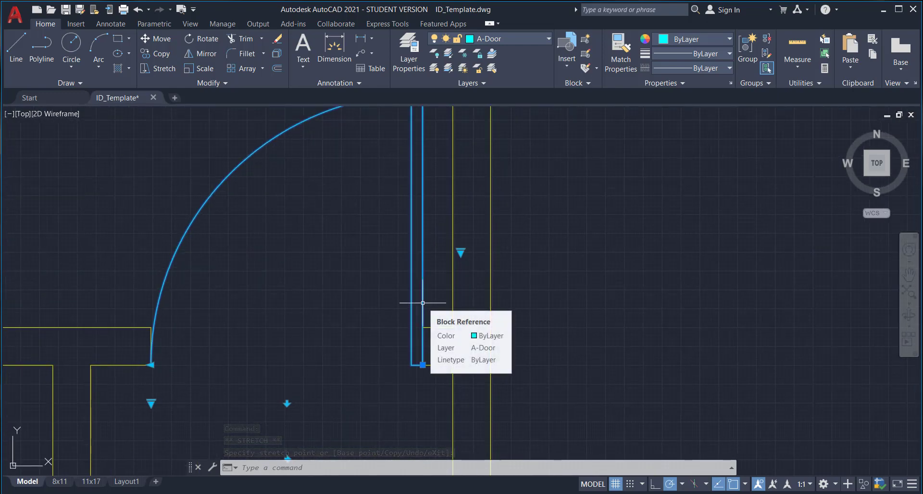
Move the door block's hinge point from the right jamb's lower corner to its upper corner
{"action": "type", "text": "m"}
{"action": "key", "text": "Return"}
{"action": "left_click", "coordinate": [423, 365]}
{"action": "left_click", "coordinate": [422, 328]}
{"action": "scroll", "coordinate": [308, 288], "scroll_direction": "down", "scroll_amount": 1}
Select the 3'-0" size for the swing door block and deselect it
{"action": "left_click", "coordinate": [287, 253]}
{"action": "left_click", "coordinate": [231, 208]}
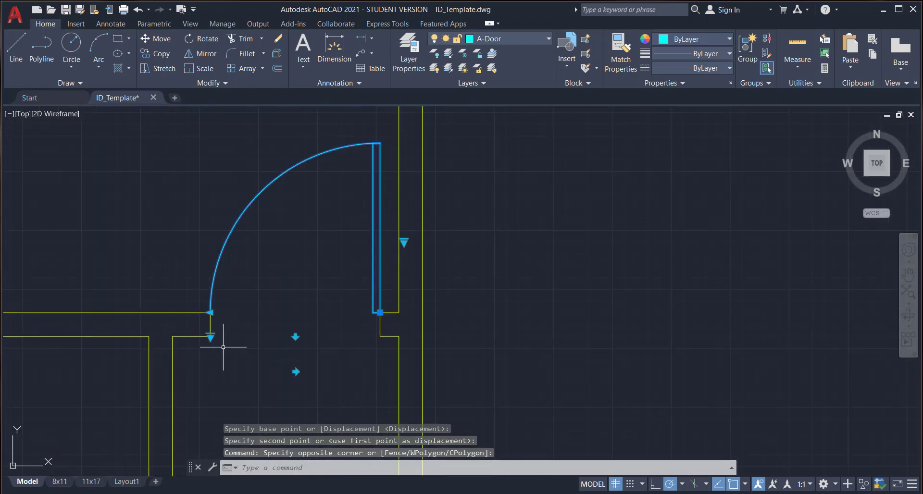
{"action": "left_click", "coordinate": [210, 336]}
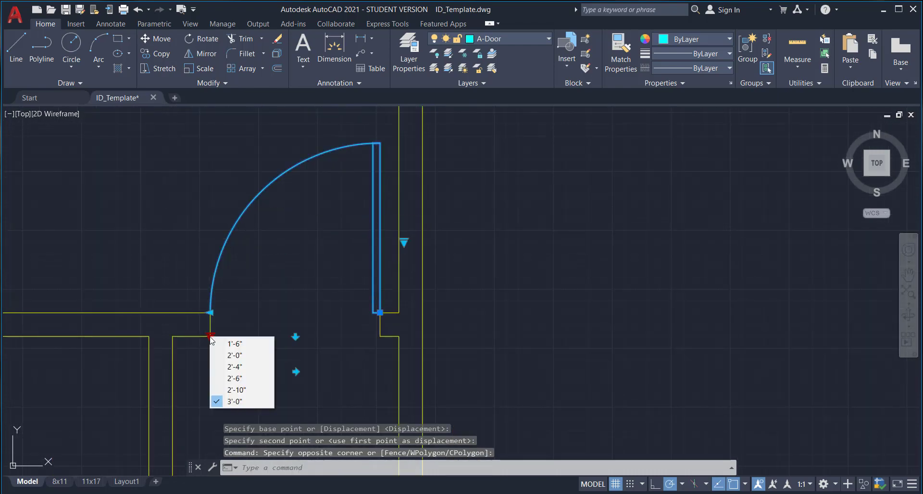
{"action": "left_click", "coordinate": [234, 402]}
{"action": "scroll", "coordinate": [211, 316], "scroll_direction": "up", "scroll_amount": 2}
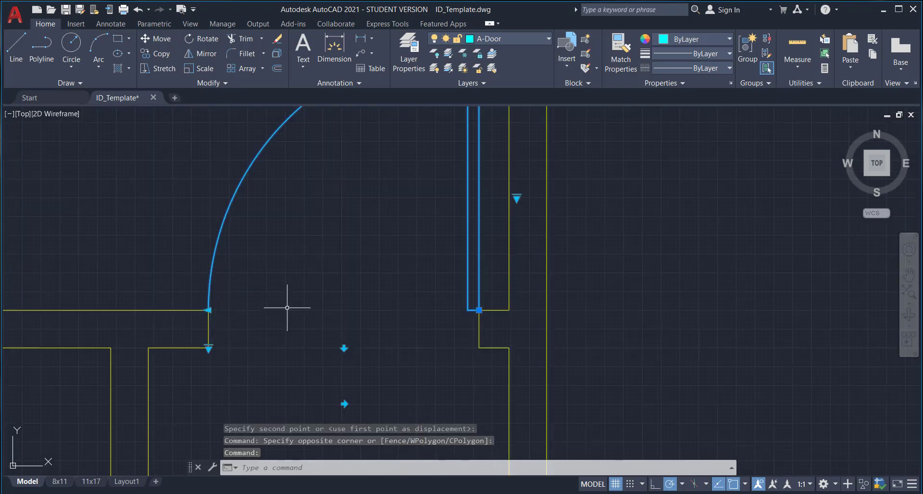
{"action": "key", "text": "Escape"}
Draw a jamb line across the lower room's top wall, 4" left of its inner right corner
{"action": "scroll", "coordinate": [336, 391], "scroll_direction": "down", "scroll_amount": 6}
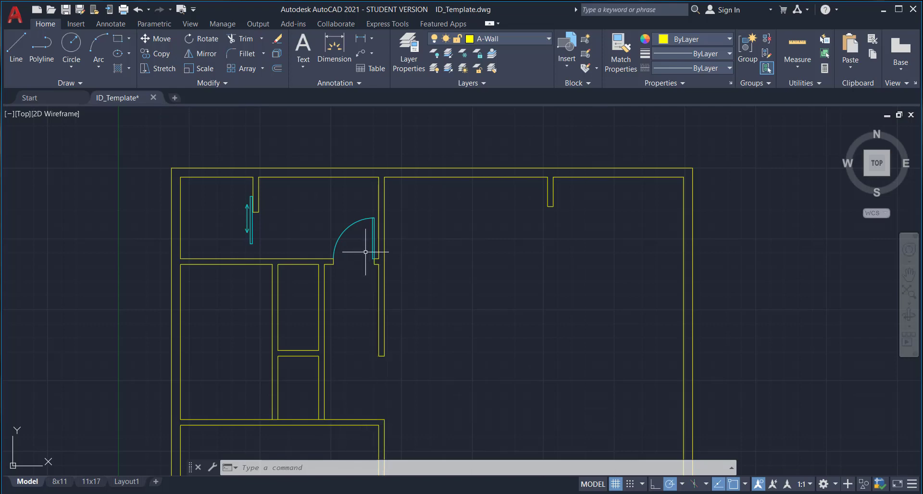
{"action": "middle_click_drag", "start_coordinate": [360, 321], "coordinate": [368, 183]}
{"action": "scroll", "coordinate": [376, 269], "scroll_direction": "up", "scroll_amount": 2}
{"action": "scroll", "coordinate": [366, 299], "scroll_direction": "up", "scroll_amount": 2}
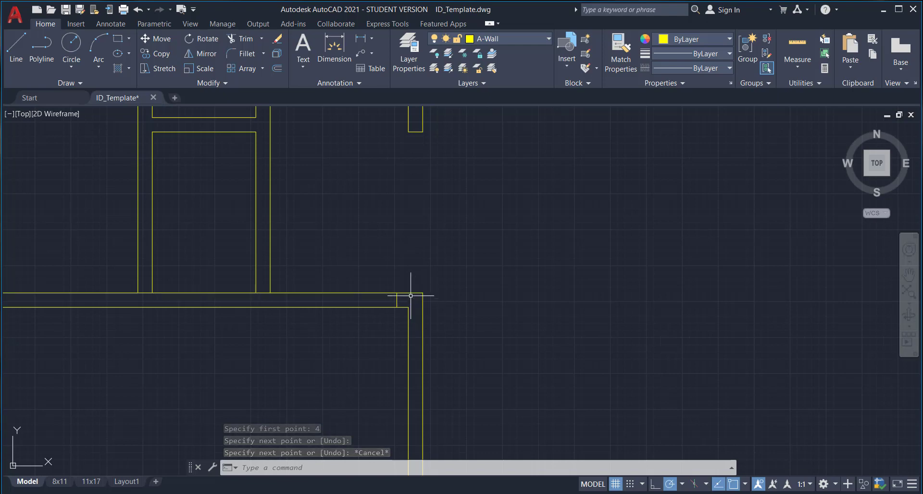
Offset the lower room's jamb line 3' to the left along the wall
{"action": "scroll", "coordinate": [416, 309], "scroll_direction": "up", "scroll_amount": 2}
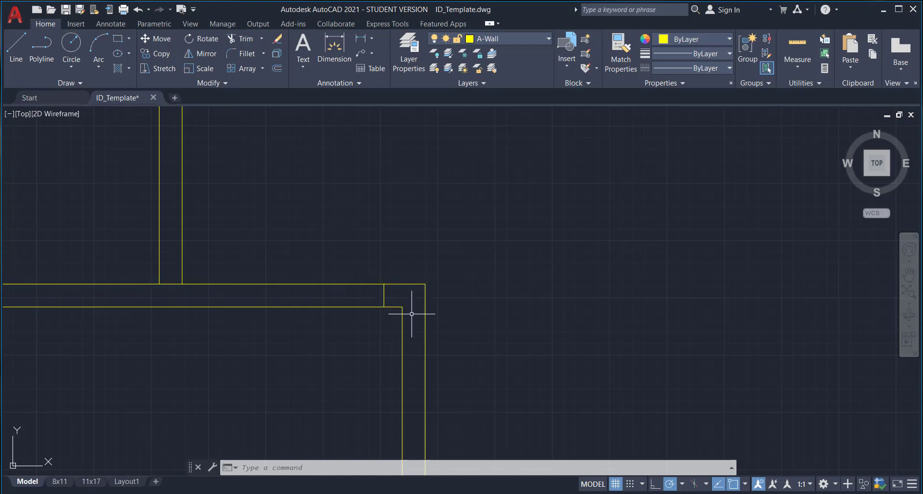
{"action": "scroll", "coordinate": [411, 314], "scroll_direction": "down", "scroll_amount": 3}
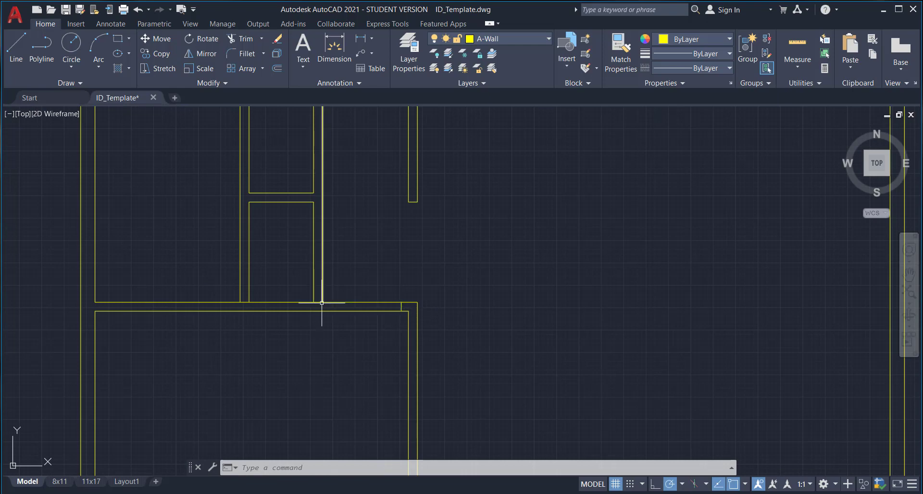
{"action": "scroll", "coordinate": [394, 317], "scroll_direction": "up", "scroll_amount": 2}
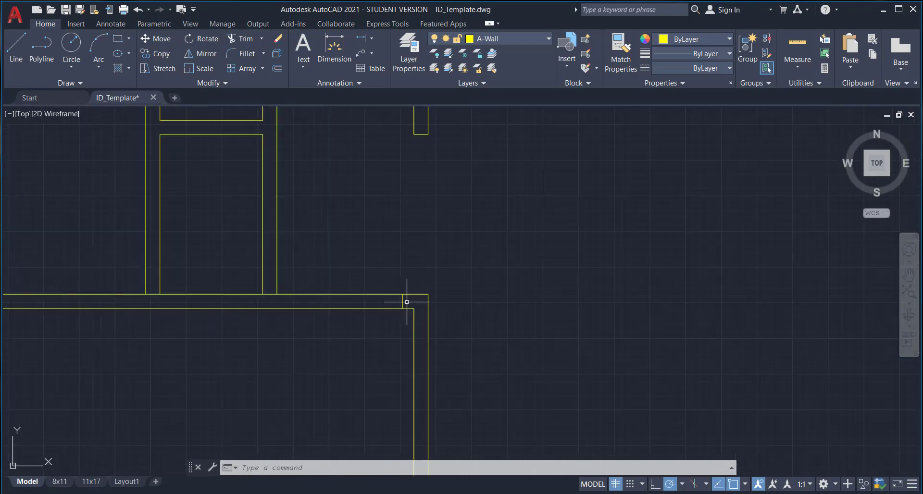
{"action": "left_click", "coordinate": [277, 69]}
{"action": "type", "text": "3'"}
{"action": "key", "text": "Return"}
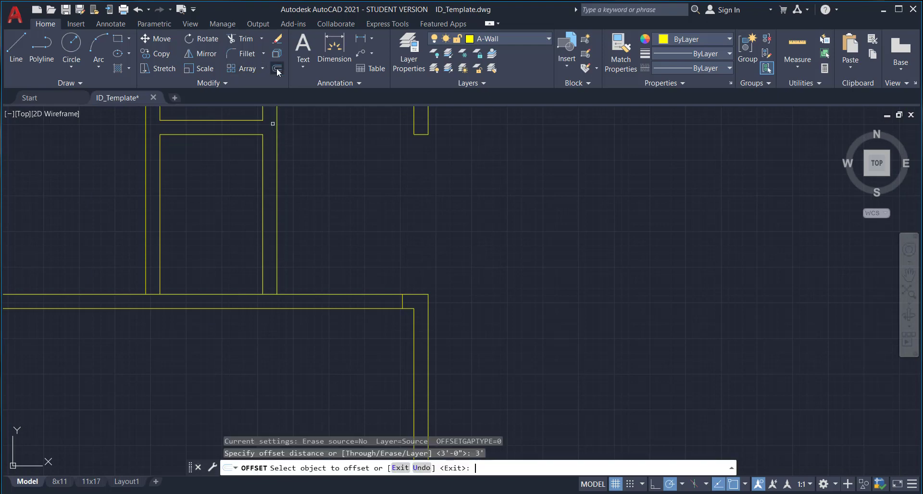
{"action": "left_click", "coordinate": [403, 302]}
{"action": "left_click", "coordinate": [313, 303]}
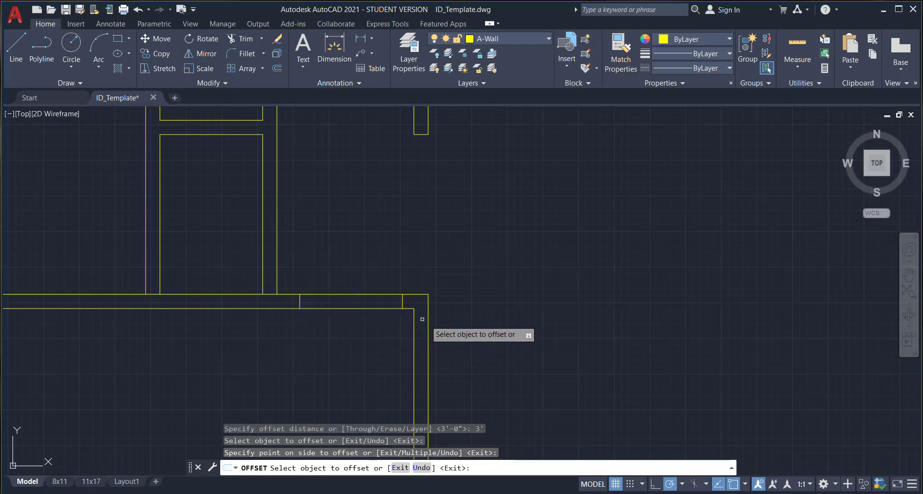
{"action": "key", "text": "Escape"}
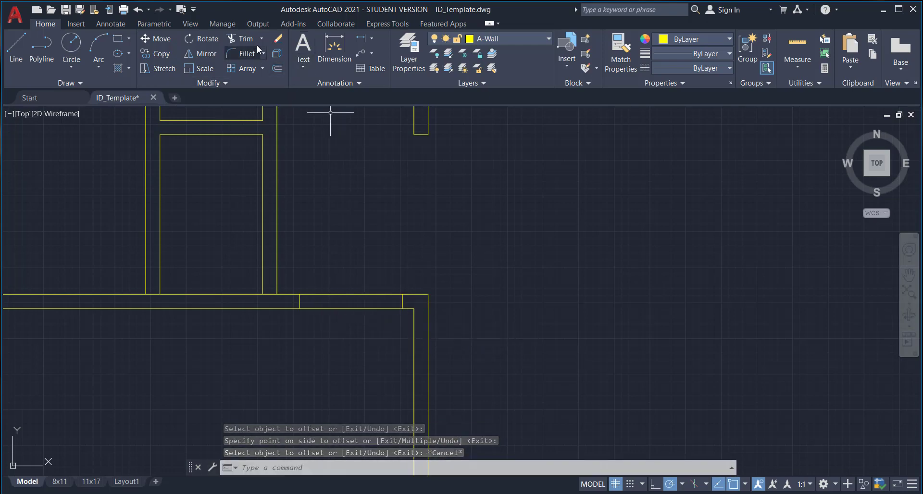
Trim both lines of the lower room's top wall between its jamb lines to create the door opening
{"action": "left_click", "coordinate": [243, 39]}
{"action": "left_click", "coordinate": [353, 309]}
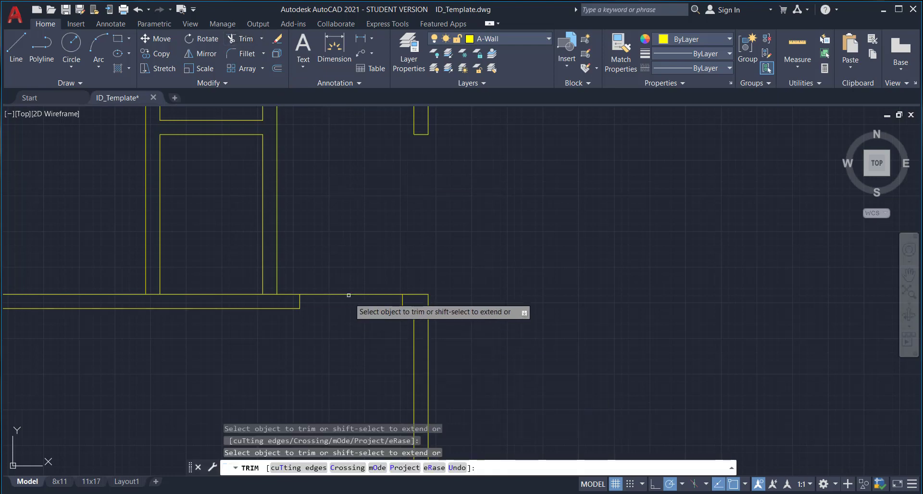
{"action": "scroll", "coordinate": [504, 247], "scroll_direction": "down", "scroll_amount": 2}
{"action": "mouse_move", "coordinate": [480, 256]}
{"action": "middle_mouse_down"}
{"action": "mouse_move", "coordinate": [453, 304]}
{"action": "mouse_move", "coordinate": [423, 307]}
{"action": "middle_mouse_up"}
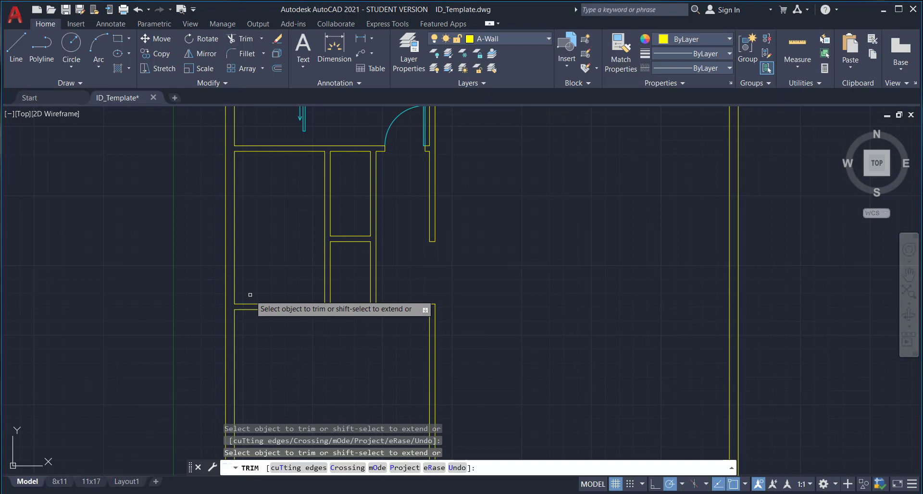
{"action": "key", "text": "Escape"}
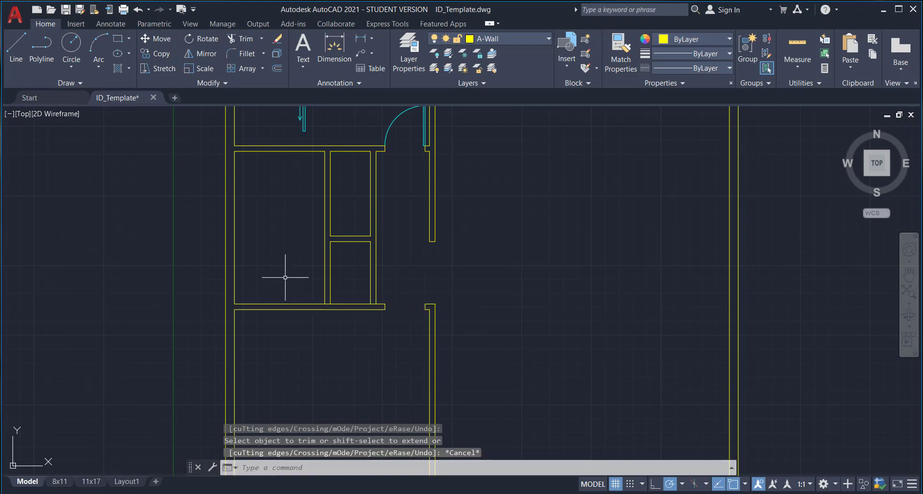
{"action": "left_click", "coordinate": [15, 46]}
{"action": "scroll", "coordinate": [237, 308], "scroll_direction": "up", "scroll_amount": 3}
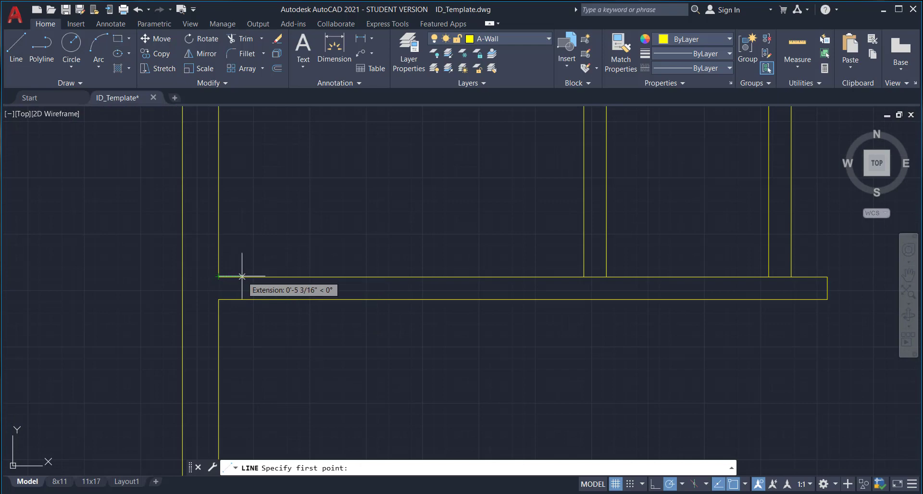
{"action": "type", "text": "3'"}
{"action": "key", "text": "Return"}
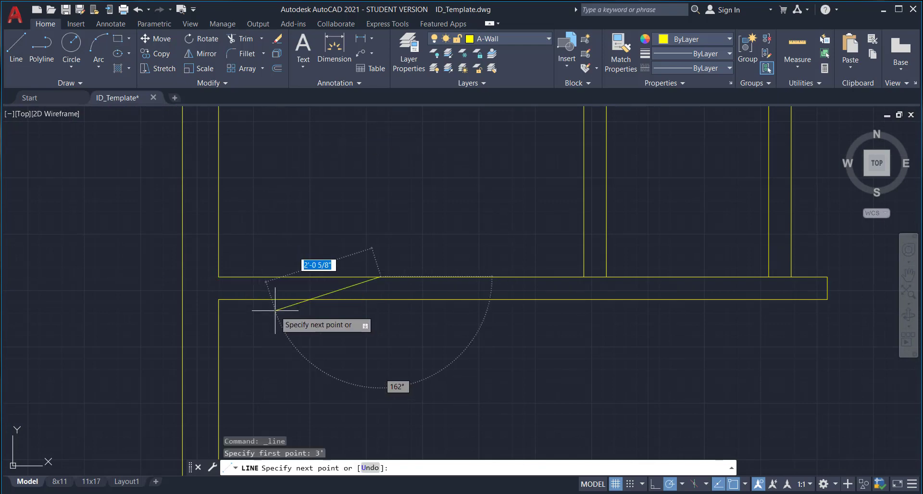
{"action": "key", "text": "Escape"}
Draw a jamb line across the lower room's top wall, 4" right of the inner corner at the exterior wall
{"action": "left_click", "coordinate": [15, 46]}
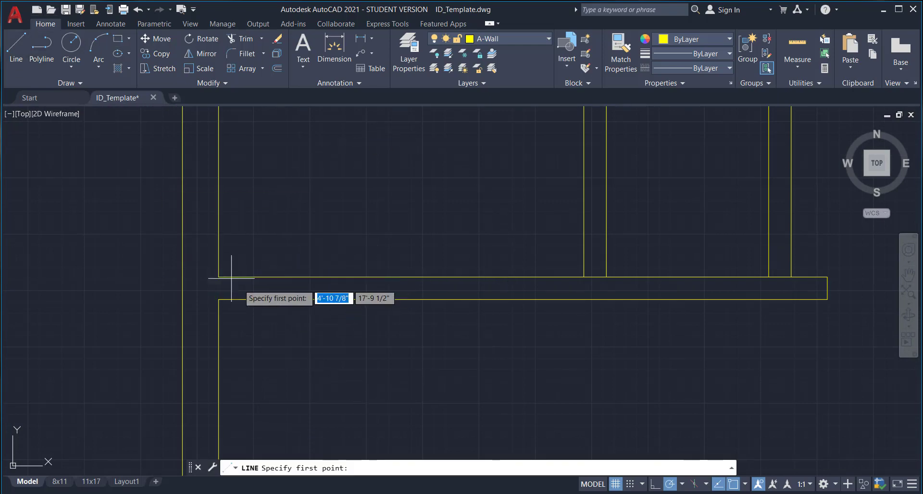
{"action": "type", "text": "4"}
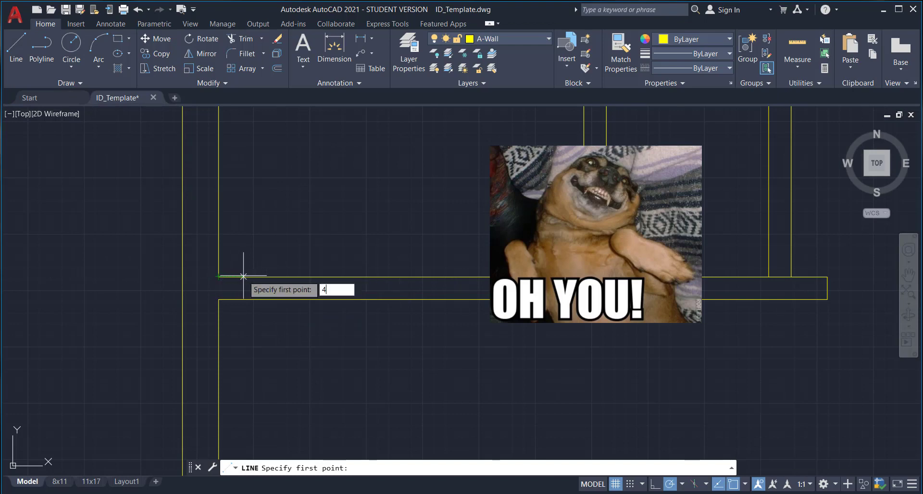
{"action": "key", "text": "Return"}
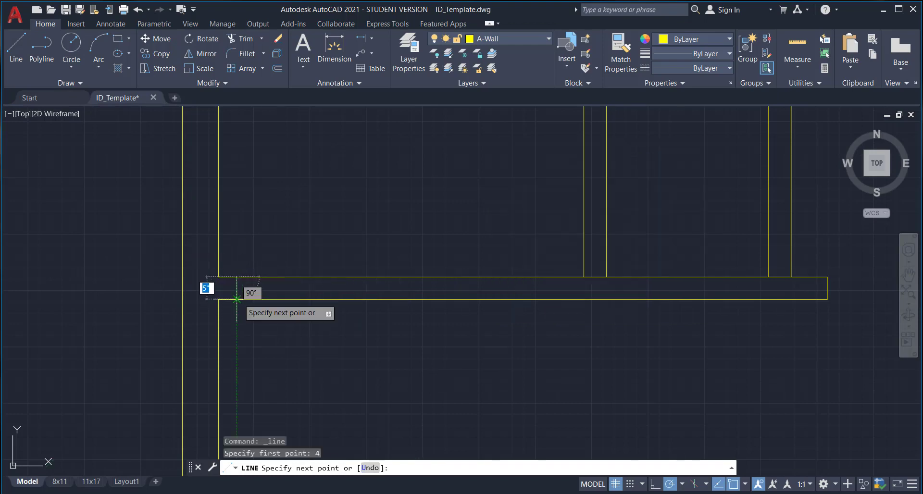
{"action": "left_click", "coordinate": [236, 299]}
{"action": "key", "text": "Escape"}
Offset the new jamb line 3' to the right along the lower room's top wall
{"action": "left_click", "coordinate": [277, 68]}
{"action": "type", "text": "3'"}
{"action": "key", "text": "Return"}
{"action": "left_click", "coordinate": [237, 288]}
{"action": "left_click", "coordinate": [403, 294]}
{"action": "key", "text": "Escape"}
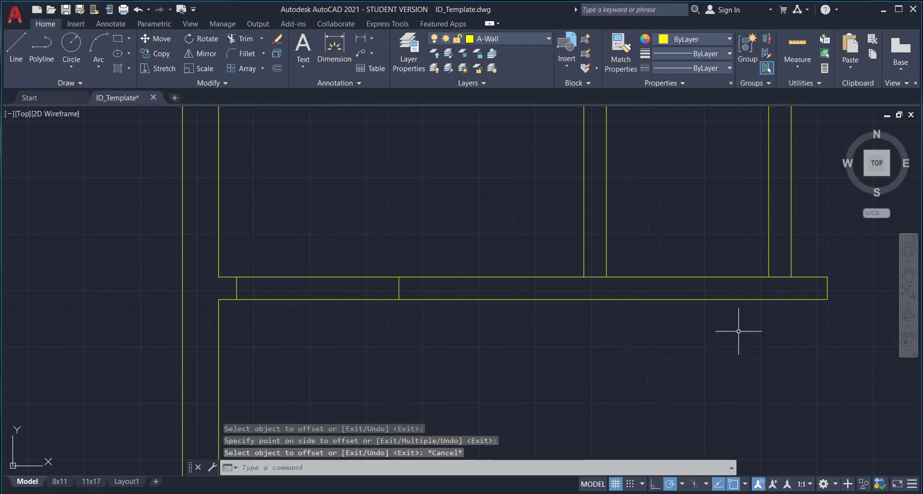
Trim both wall lines between the two left jamb lines to open the lower room's second doorway
{"action": "left_click", "coordinate": [244, 39]}
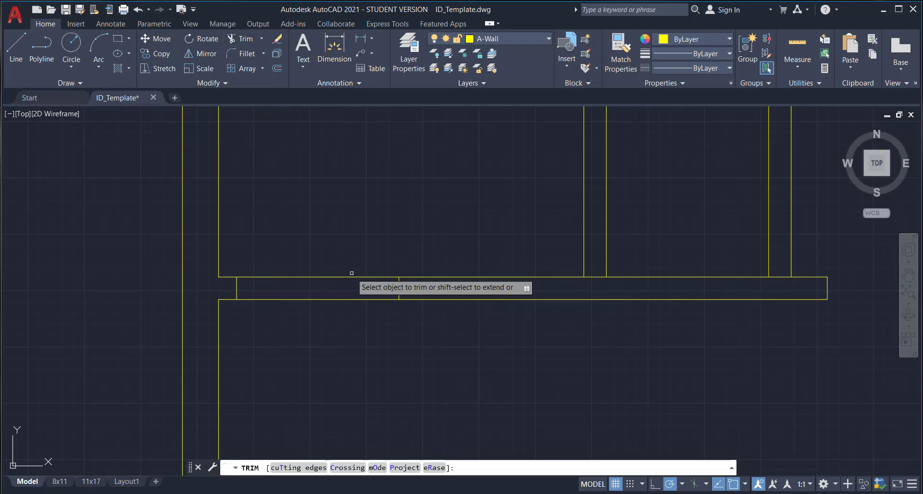
{"action": "left_click", "coordinate": [339, 313]}
{"action": "left_click", "coordinate": [307, 237]}
{"action": "key", "text": "Escape"}
{"action": "scroll", "coordinate": [440, 281], "scroll_direction": "down", "scroll_amount": 3}
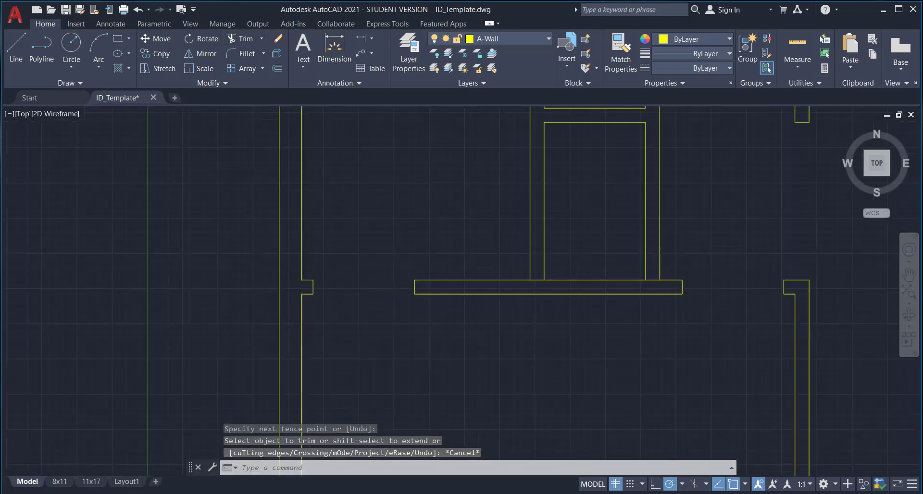
Trim the lower room's top wall line where the two vertical closet walls meet it, cleaning up both wall junctions
{"action": "scroll", "coordinate": [591, 272], "scroll_direction": "up", "scroll_amount": 7}
{"action": "key", "text": "space"}
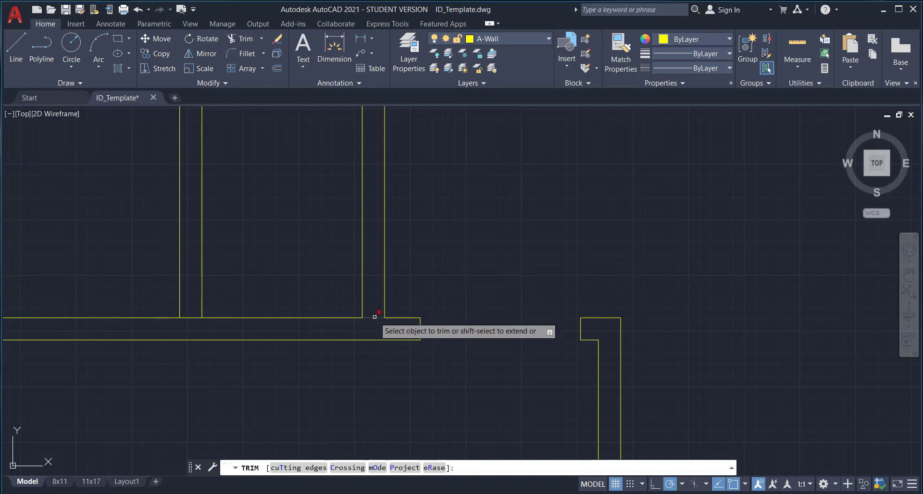
{"action": "left_click", "coordinate": [375, 318]}
{"action": "left_click", "coordinate": [193, 317]}
{"action": "scroll", "coordinate": [385, 327], "scroll_direction": "down", "scroll_amount": 3}
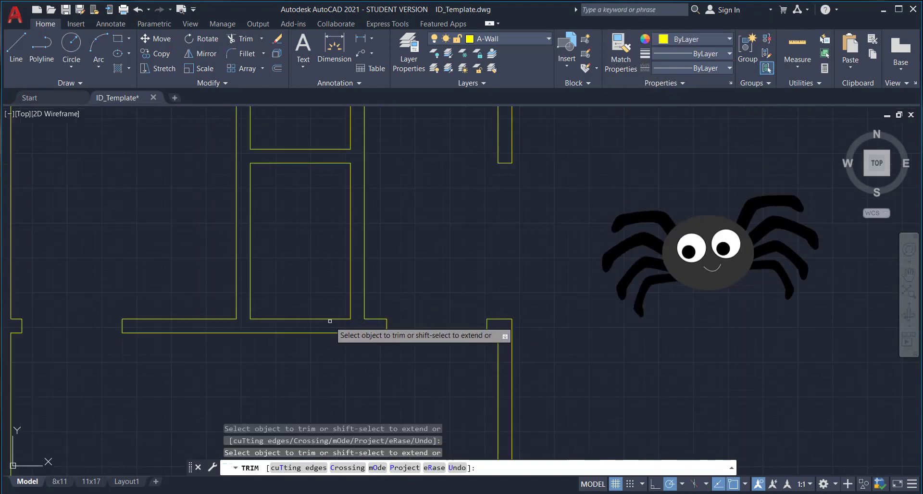
{"action": "mouse_move", "coordinate": [385, 327]}
{"action": "middle_mouse_down"}
{"action": "mouse_move", "coordinate": [385, 307]}
{"action": "mouse_move", "coordinate": [347, 381]}
{"action": "mouse_move", "coordinate": [368, 305]}
{"action": "mouse_move", "coordinate": [358, 210]}
{"action": "mouse_move", "coordinate": [272, 161]}
{"action": "mouse_move", "coordinate": [263, 329]}
{"action": "mouse_move", "coordinate": [228, 493]}
{"action": "mouse_move", "coordinate": [393, 303]}
{"action": "mouse_move", "coordinate": [403, 304]}
{"action": "middle_mouse_up"}
{"action": "key", "text": "Escape"}
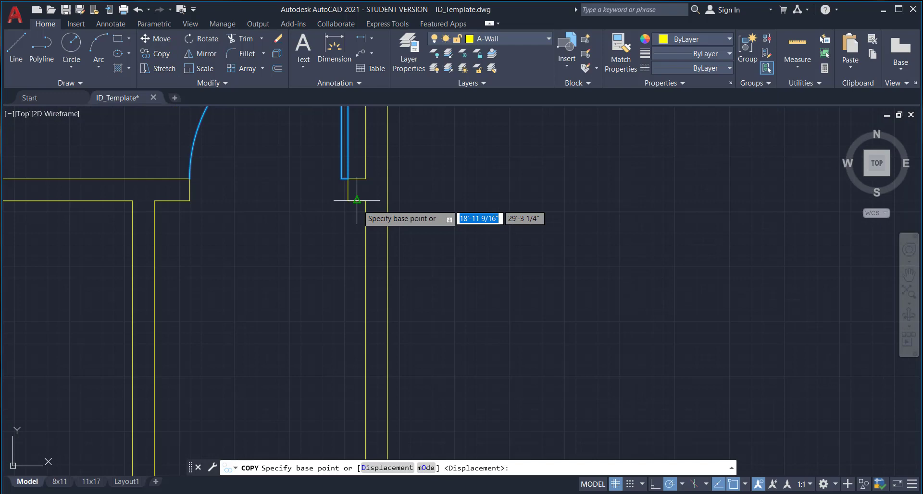
Copy the upper swing door to the lower room's right doorway, hinged at the right jamb, and flip it to swing into the lower room
{"action": "scroll", "coordinate": [361, 200], "scroll_direction": "up", "scroll_amount": 1}
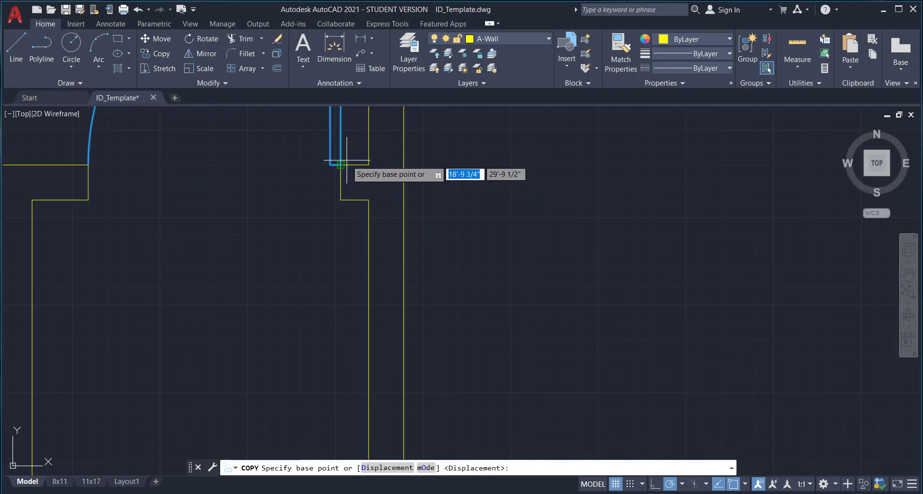
{"action": "left_click", "coordinate": [343, 165]}
{"action": "scroll", "coordinate": [349, 165], "scroll_direction": "down", "scroll_amount": 1}
{"action": "scroll", "coordinate": [348, 165], "scroll_direction": "down", "scroll_amount": 1}
{"action": "middle_click_drag", "start_coordinate": [334, 303], "coordinate": [341, 133]}
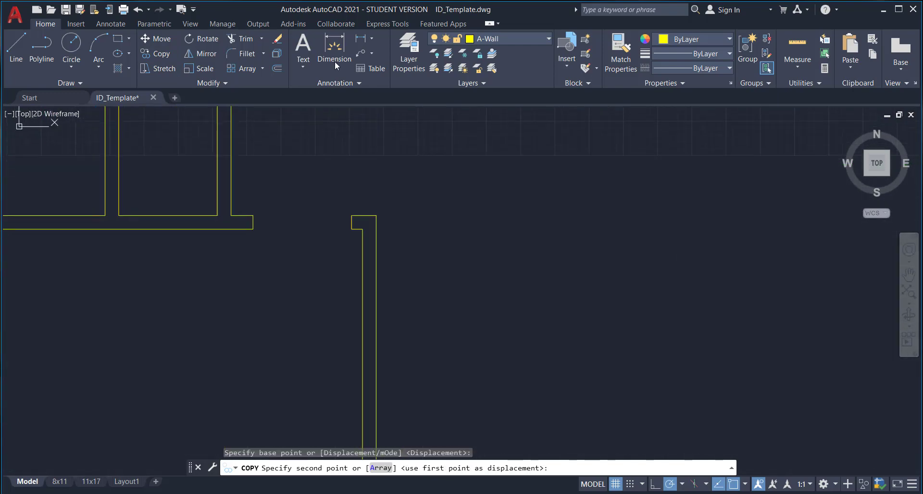
{"action": "scroll", "coordinate": [343, 239], "scroll_direction": "up", "scroll_amount": 1}
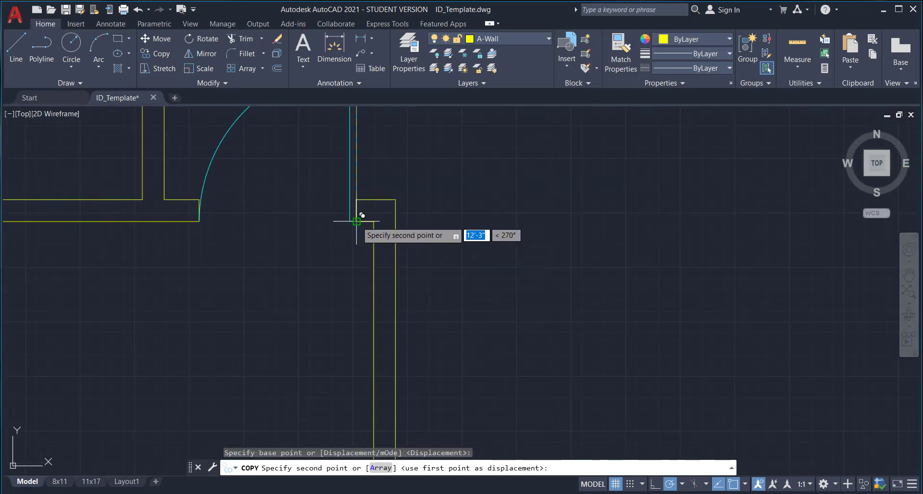
{"action": "left_click", "coordinate": [356, 221]}
{"action": "key", "text": "Escape"}
{"action": "scroll", "coordinate": [558, 243], "scroll_direction": "down", "scroll_amount": 1}
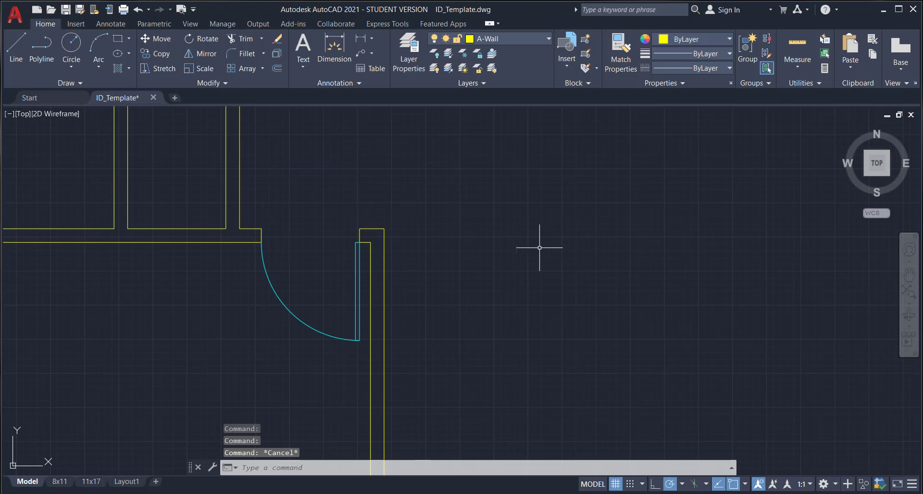
Copy the lower room's right swing door to the left jamb's upper corner at the left doorway
{"action": "middle_click_drag", "start_coordinate": [540, 247], "coordinate": [750, 261]}
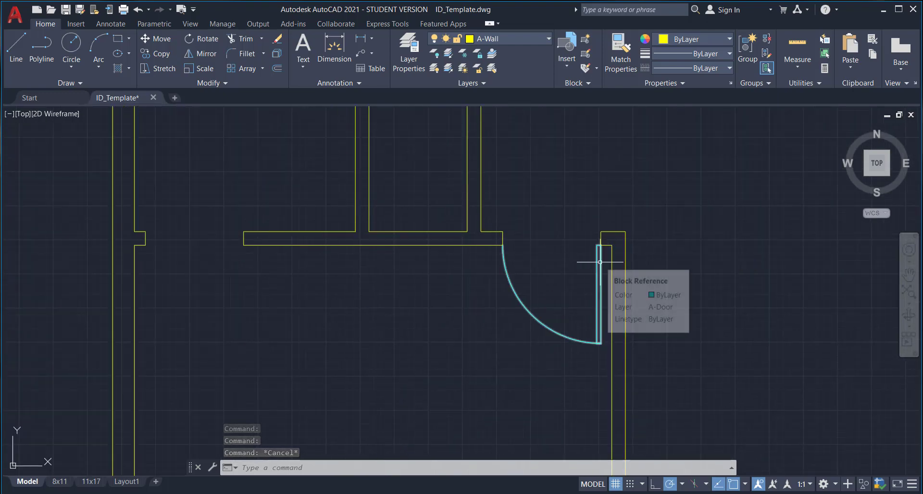
{"action": "left_click", "coordinate": [600, 261]}
{"action": "left_click", "coordinate": [155, 53]}
{"action": "left_click", "coordinate": [601, 245]}
{"action": "left_click", "coordinate": [152, 233]}
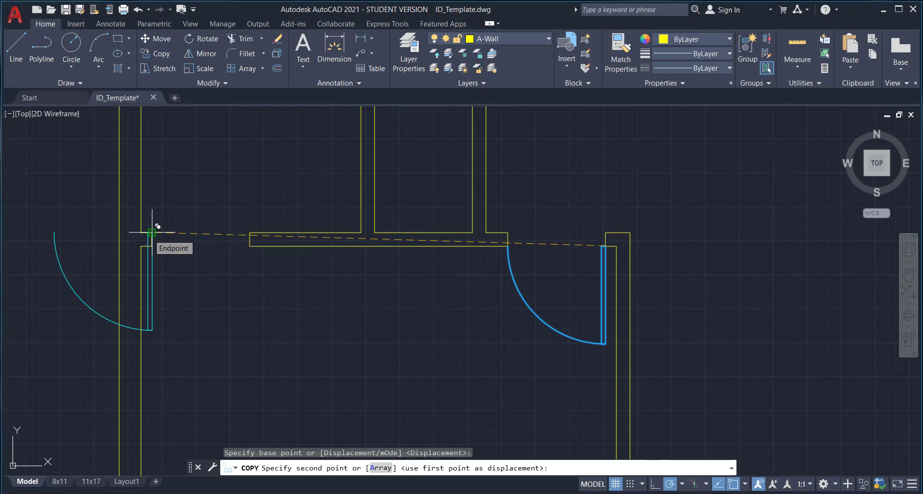
{"action": "scroll", "coordinate": [154, 230], "scroll_direction": "up", "scroll_amount": 4}
{"action": "key", "text": "Escape"}
{"action": "scroll", "coordinate": [217, 253], "scroll_direction": "down", "scroll_amount": 2}
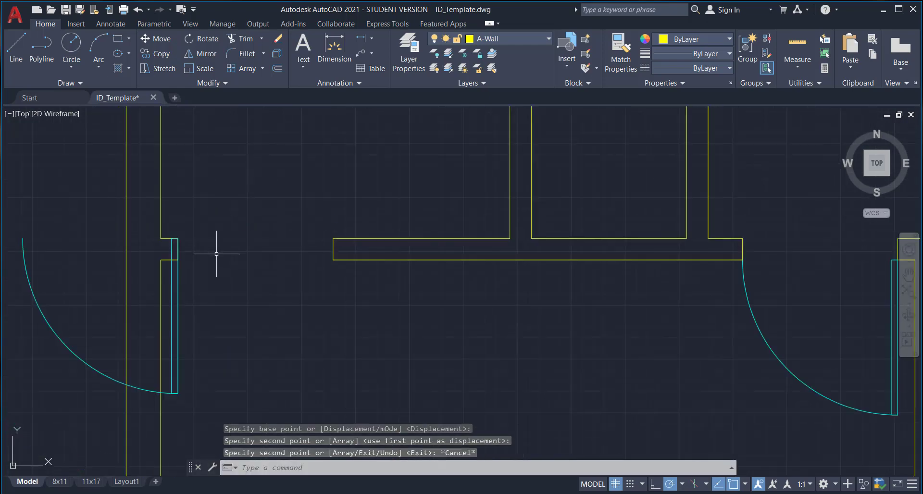
Flip the copied swing door so that it spans the left doorway from its left jamb
{"action": "middle_click_drag", "start_coordinate": [216, 253], "coordinate": [326, 253]}
{"action": "left_click", "coordinate": [197, 311]}
{"action": "left_click", "coordinate": [130, 329]}
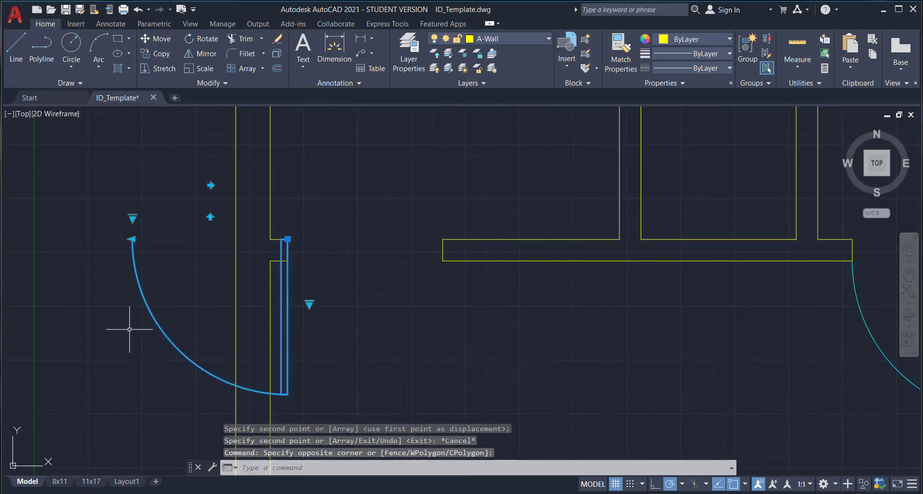
{"action": "left_click", "coordinate": [211, 185]}
{"action": "key", "text": "Escape"}
{"action": "scroll", "coordinate": [692, 222], "scroll_direction": "down", "scroll_amount": 3}
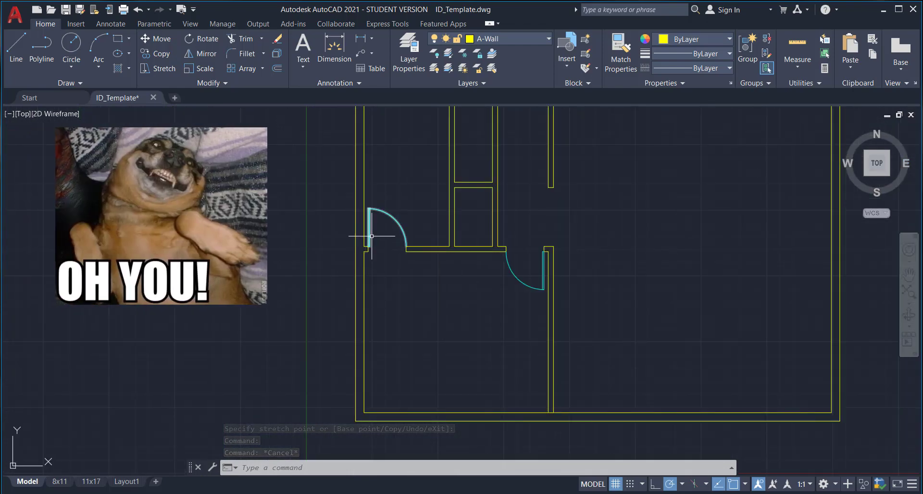
Flip the left swing door to open into the lower room and move it 5" down to the wall's lower face
{"action": "left_click", "coordinate": [375, 232]}
{"action": "left_click", "coordinate": [371, 236]}
{"action": "scroll", "coordinate": [378, 240], "scroll_direction": "up", "scroll_amount": 4}
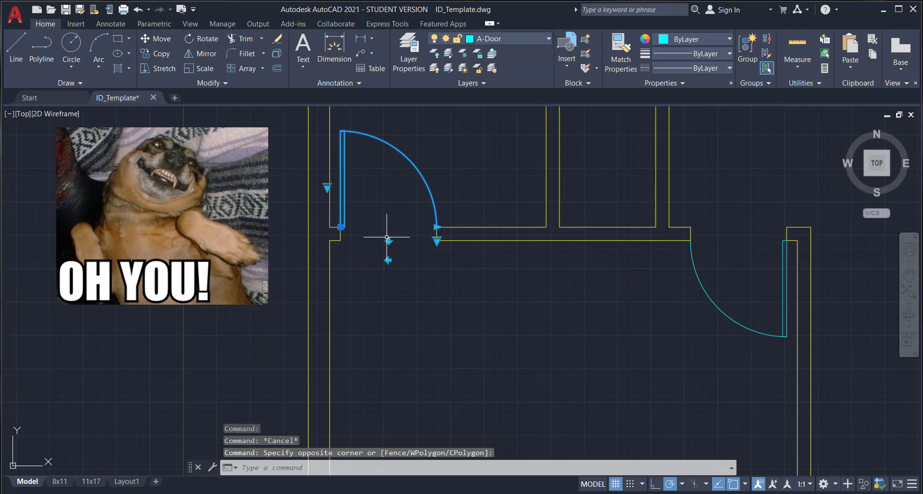
{"action": "left_click", "coordinate": [340, 227]}
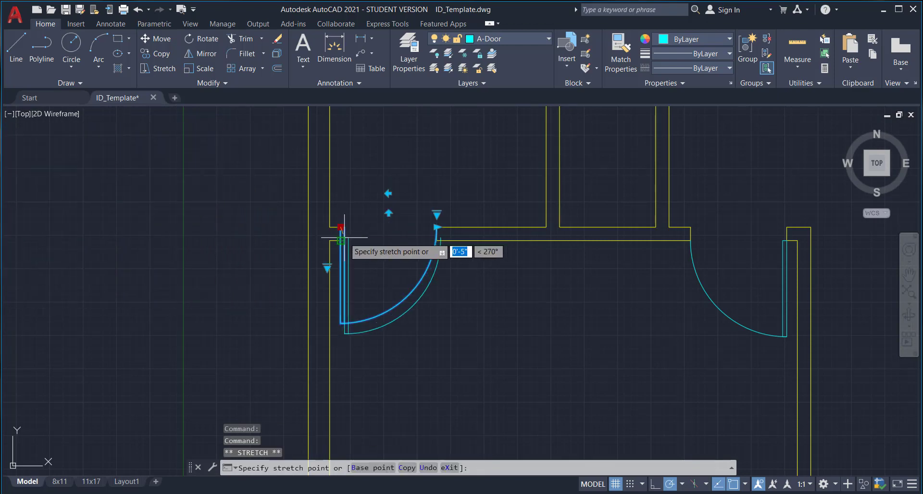
{"action": "key", "text": "Escape"}
{"action": "key", "text": "Escape"}
{"action": "scroll", "coordinate": [514, 303], "scroll_direction": "down", "scroll_amount": 5}
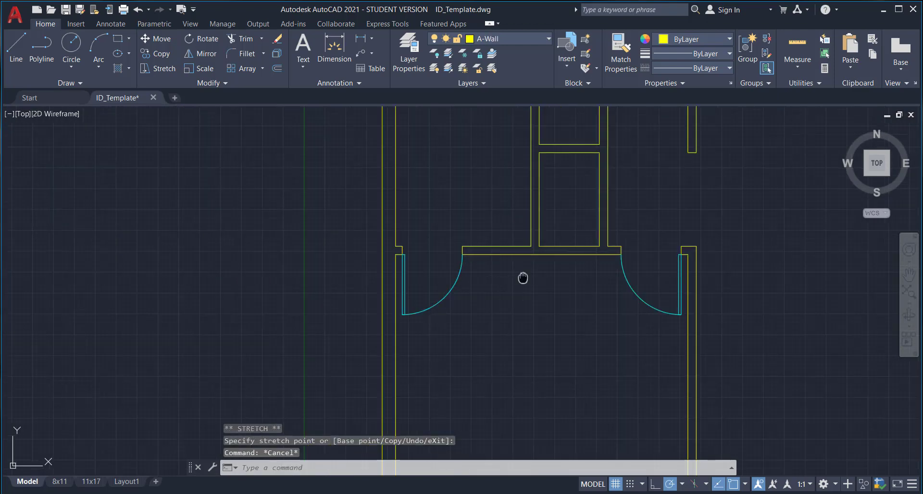
Change the lower room's left swing door to a partly open position of about 30°
{"action": "scroll", "coordinate": [392, 271], "scroll_direction": "down", "scroll_amount": 1}
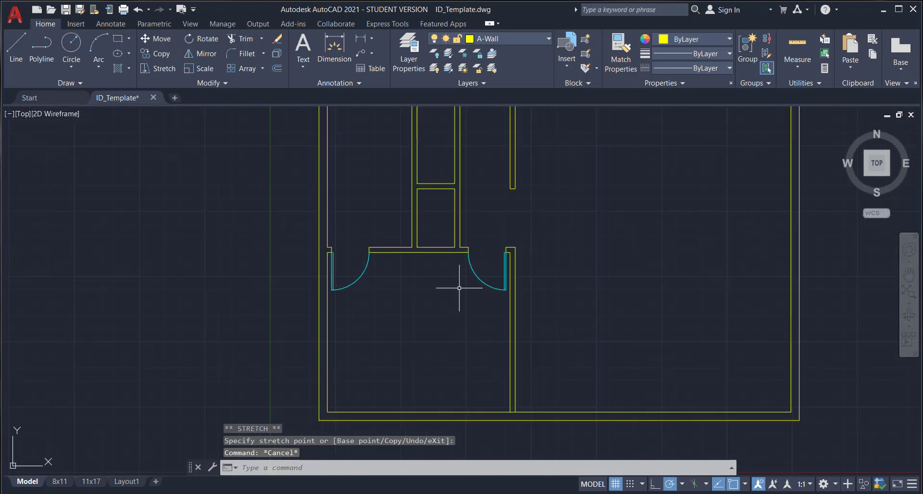
{"action": "middle_click_drag", "start_coordinate": [432, 294], "coordinate": [339, 316]}
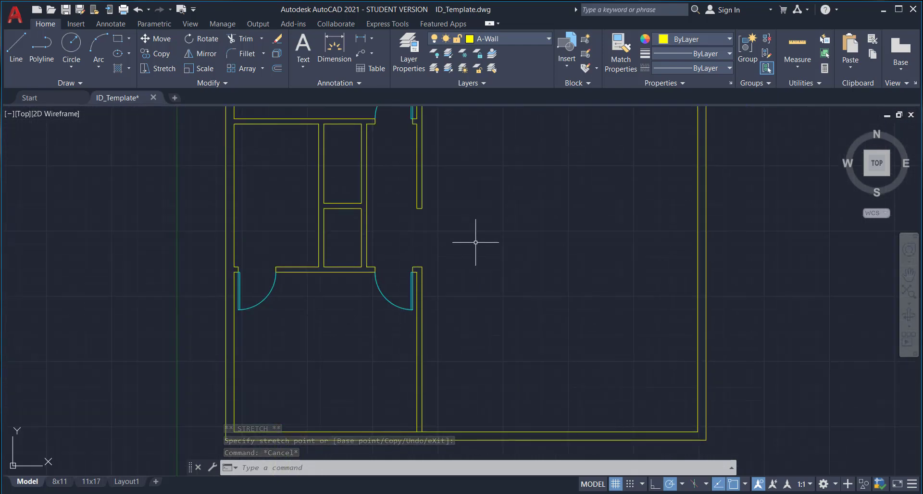
{"action": "mouse_move", "coordinate": [349, 250]}
{"action": "middle_mouse_down"}
{"action": "mouse_move", "coordinate": [345, 367]}
{"action": "mouse_move", "coordinate": [344, 248]}
{"action": "middle_mouse_up"}
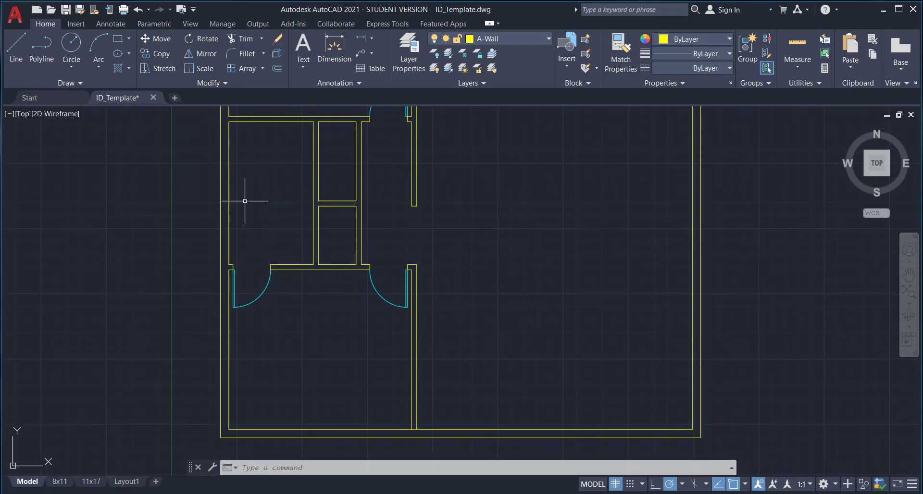
{"action": "scroll", "coordinate": [244, 329], "scroll_direction": "up", "scroll_amount": 6}
{"action": "left_click", "coordinate": [204, 265]}
{"action": "scroll", "coordinate": [505, 268], "scroll_direction": "down", "scroll_amount": 5}
{"action": "left_click", "coordinate": [505, 268]}
{"action": "key", "text": "Escape"}
{"action": "scroll", "coordinate": [526, 267], "scroll_direction": "up", "scroll_amount": 3}
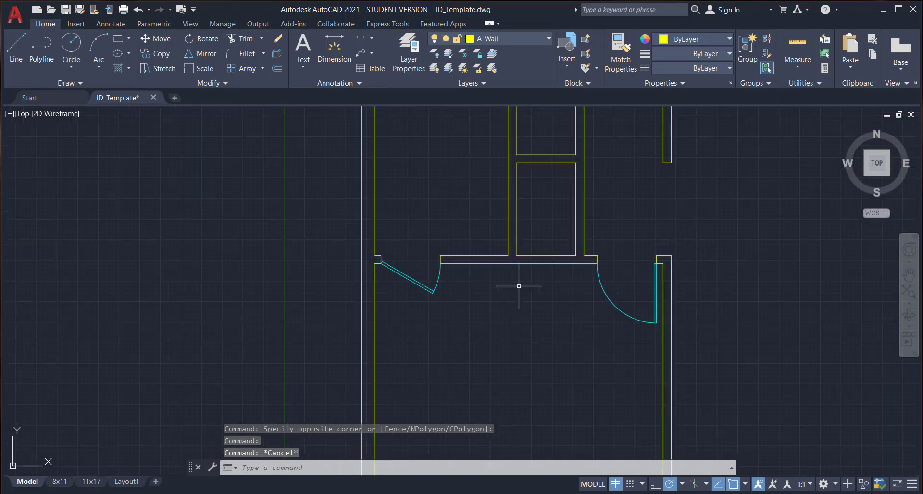
On the A-Door layer, draw a line across the hallway's right-hand opening, joining the outer wall corners
{"action": "mouse_move", "coordinate": [515, 288]}
{"action": "middle_mouse_down"}
{"action": "mouse_move", "coordinate": [545, 312]}
{"action": "mouse_move", "coordinate": [403, 342]}
{"action": "middle_mouse_up"}
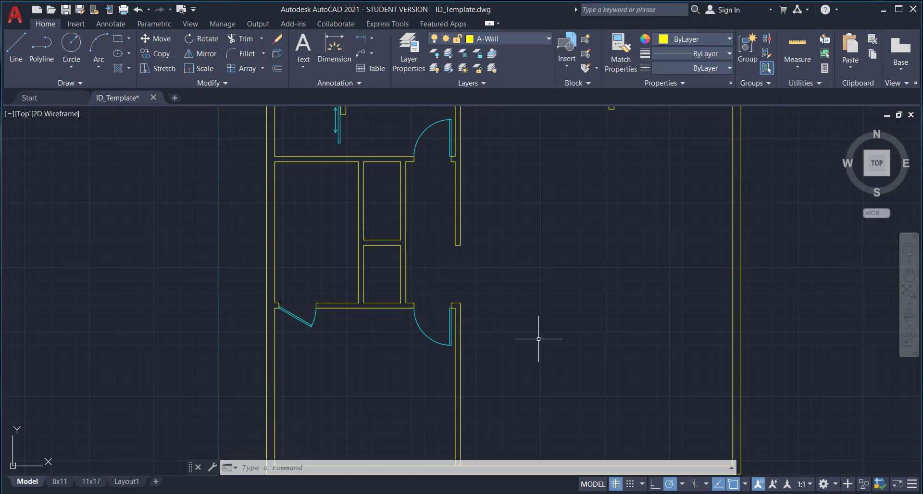
{"action": "mouse_move", "coordinate": [583, 320]}
{"action": "middle_mouse_down"}
{"action": "mouse_move", "coordinate": [533, 295]}
{"action": "mouse_move", "coordinate": [364, 285]}
{"action": "middle_mouse_up"}
{"action": "scroll", "coordinate": [234, 226], "scroll_direction": "up", "scroll_amount": 5}
{"action": "left_click", "coordinate": [249, 182]}
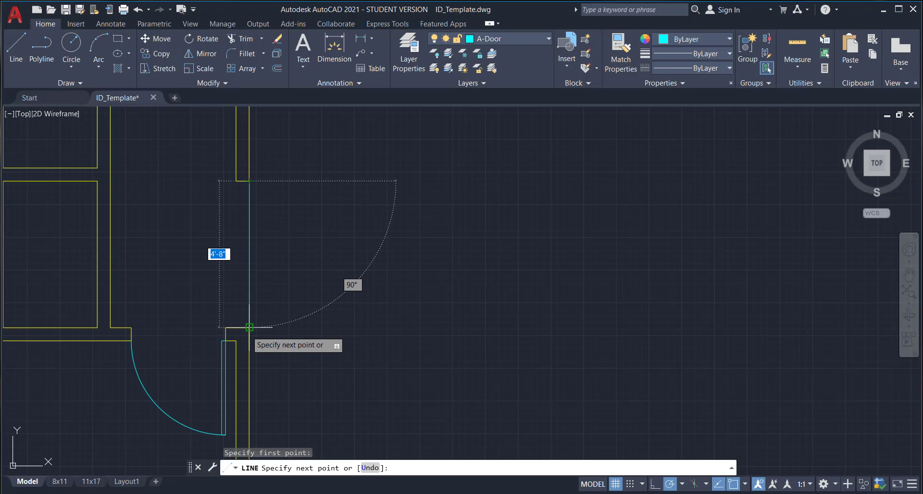
{"action": "left_click", "coordinate": [249, 327]}
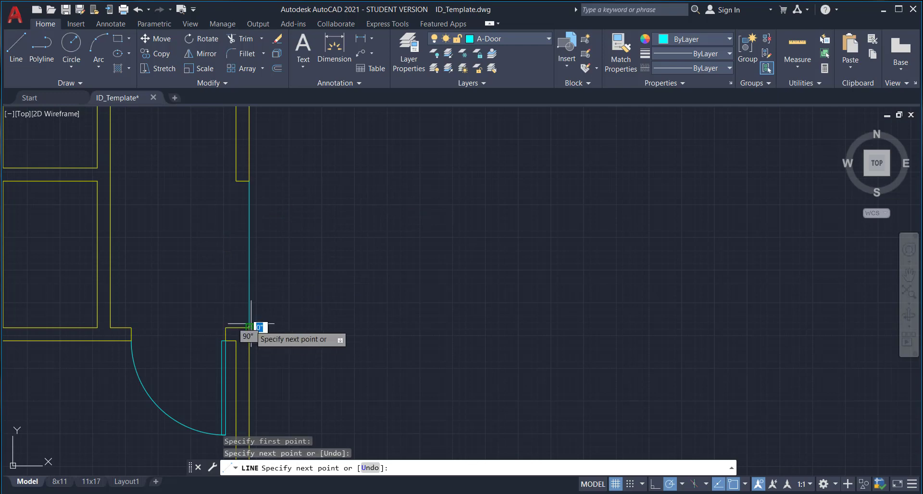
{"action": "key", "text": "Escape"}
Try to draw a second line across the hallway opening along the inner wall face, and erase it
{"action": "left_click", "coordinate": [17, 45]}
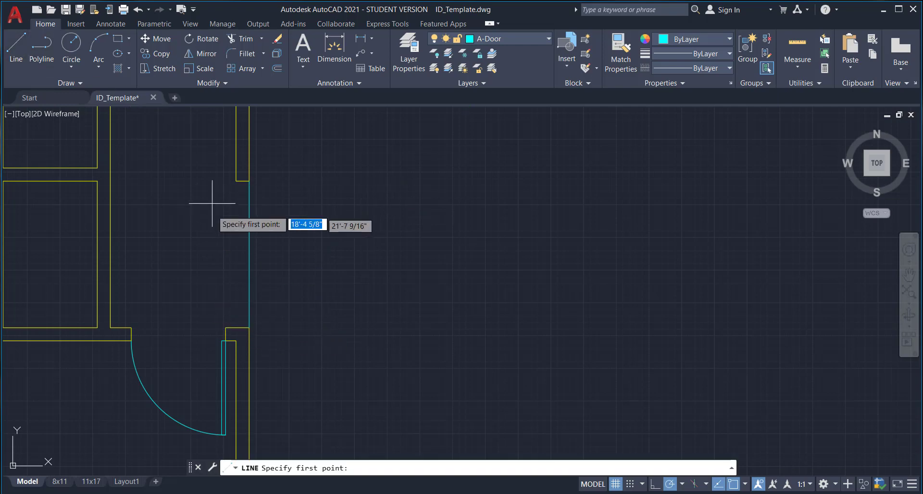
{"action": "left_click", "coordinate": [235, 182]}
{"action": "left_click", "coordinate": [225, 328]}
{"action": "key", "text": "Escape"}
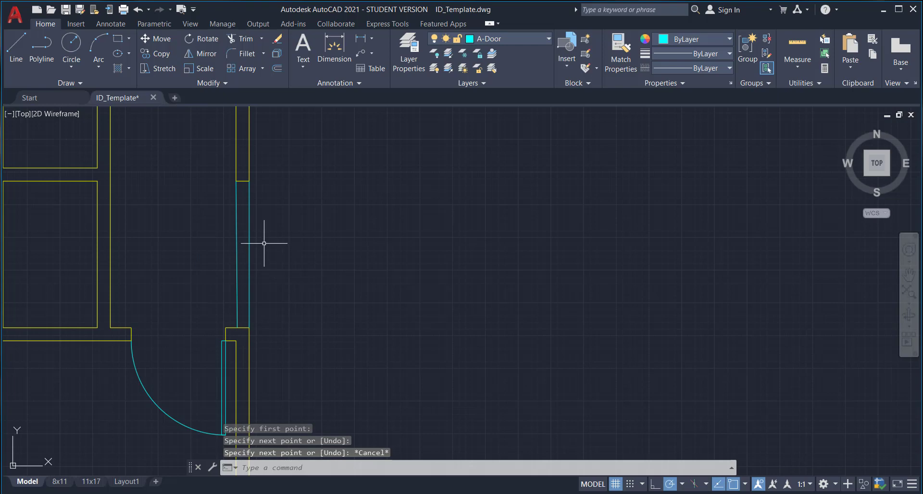
{"action": "key", "text": "Escape"}
{"action": "left_click", "coordinate": [237, 291]}
{"action": "key", "text": "Delete"}
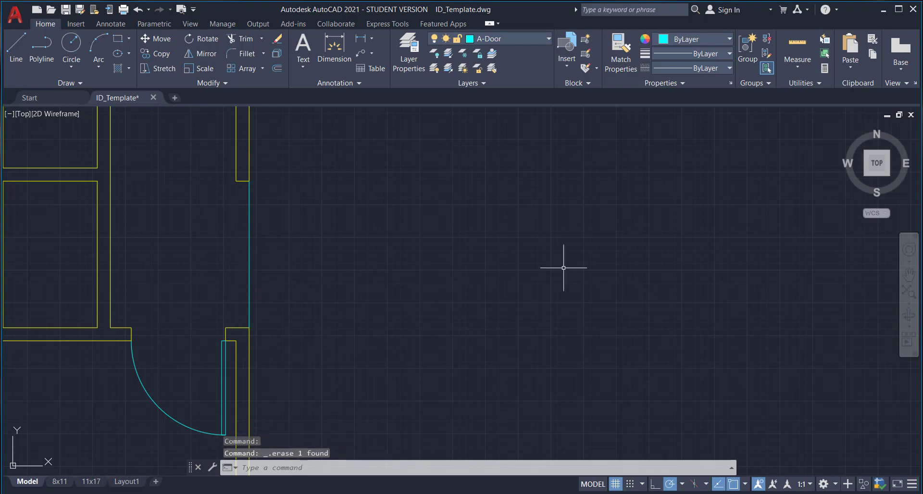
Copy the hallway opening's outer line to the inner wall face, so the two lines run parallel
{"action": "left_click", "coordinate": [249, 230]}
{"action": "left_click", "coordinate": [213, 223]}
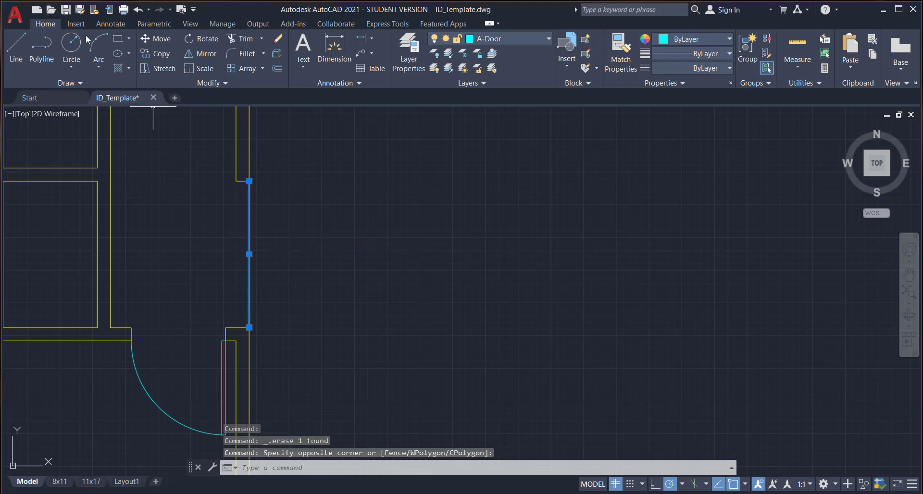
{"action": "left_click", "coordinate": [147, 55]}
{"action": "left_click", "coordinate": [241, 181]}
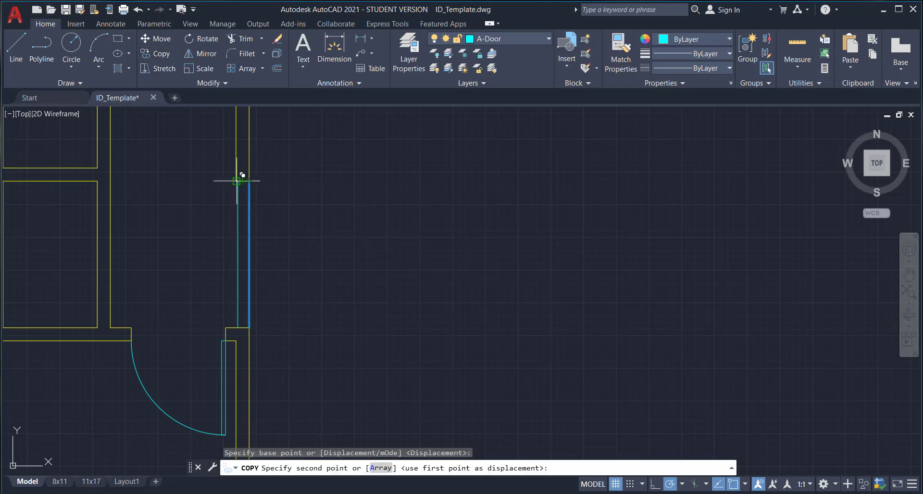
{"action": "left_click", "coordinate": [236, 181]}
{"action": "key", "text": "Escape"}
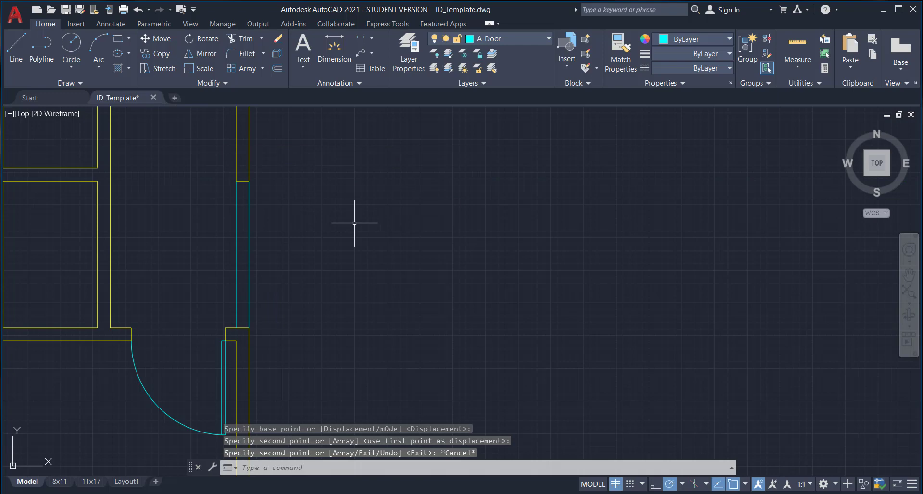
Change the linetype of both hallway opening lines to DASHEDX2
{"action": "left_click", "coordinate": [261, 243]}
{"action": "left_click", "coordinate": [200, 208]}
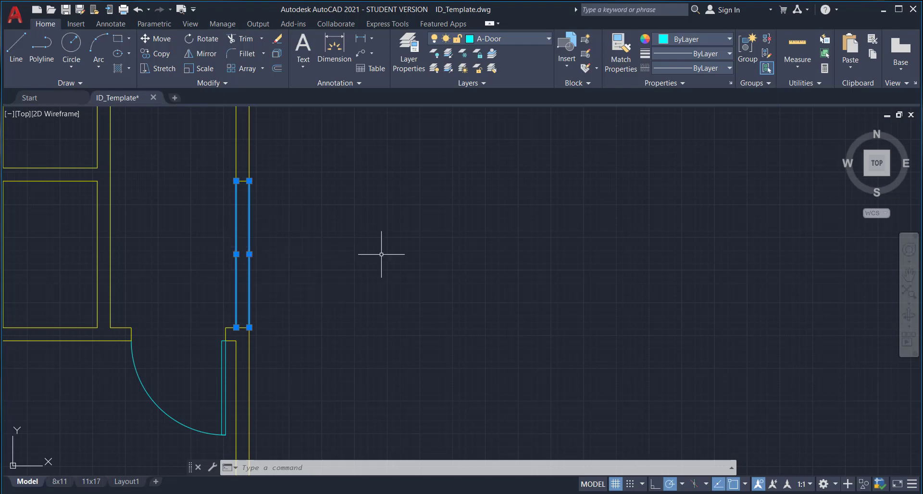
{"action": "left_click", "coordinate": [730, 68]}
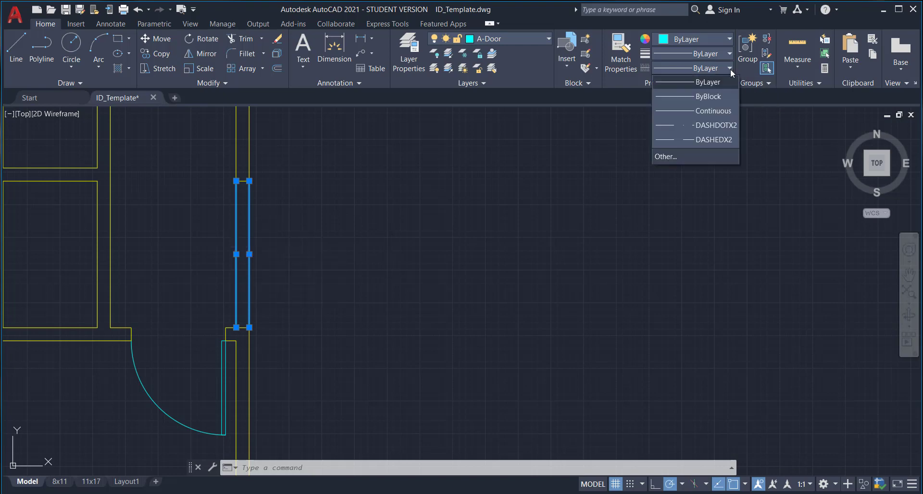
{"action": "left_click", "coordinate": [710, 140]}
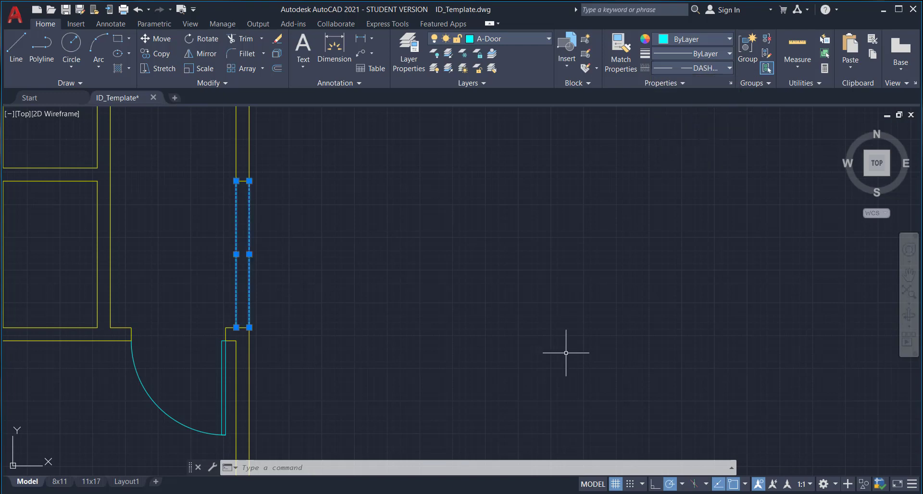
{"action": "left_click", "coordinate": [569, 335]}
{"action": "key", "text": "Escape"}
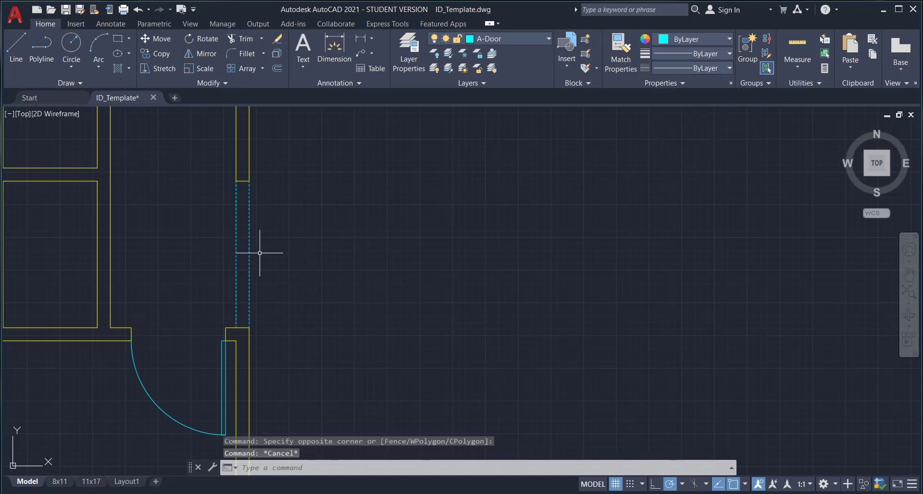
Set the linetype scale of the two dashed hallway opening lines to 8 in their properties
{"action": "scroll", "coordinate": [243, 242], "scroll_direction": "up", "scroll_amount": 10}
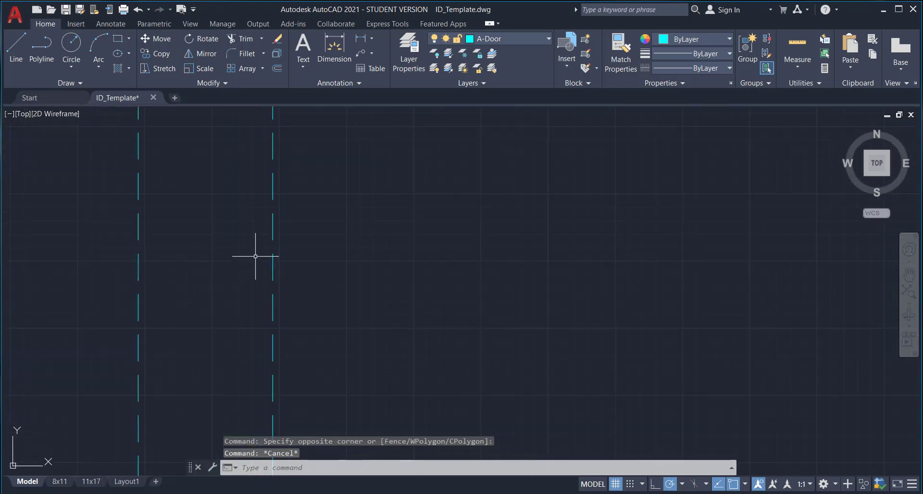
{"action": "scroll", "coordinate": [258, 263], "scroll_direction": "down", "scroll_amount": 3}
{"action": "scroll", "coordinate": [428, 250], "scroll_direction": "down", "scroll_amount": 5}
{"action": "middle_click_drag", "start_coordinate": [431, 254], "coordinate": [318, 258]}
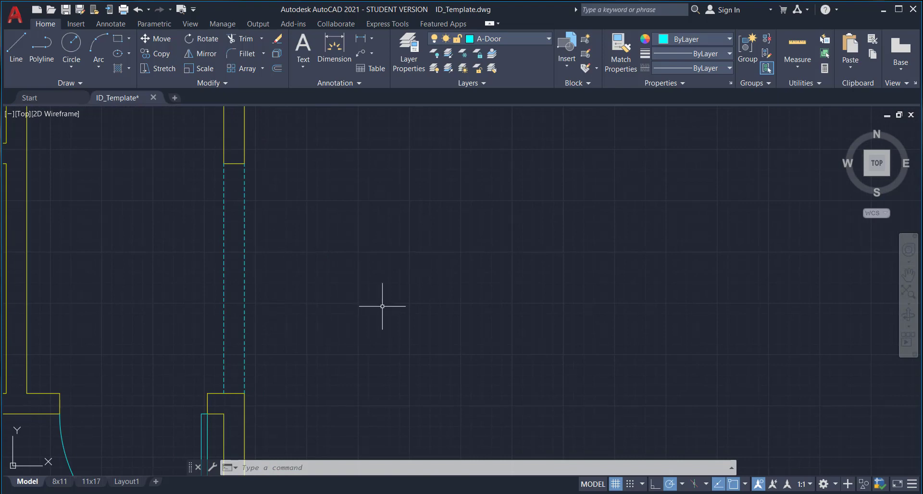
{"action": "scroll", "coordinate": [404, 292], "scroll_direction": "down", "scroll_amount": 1}
{"action": "mouse_move", "coordinate": [405, 294]}
{"action": "middle_mouse_down"}
{"action": "mouse_move", "coordinate": [363, 268]}
{"action": "mouse_move", "coordinate": [357, 251]}
{"action": "mouse_move", "coordinate": [361, 262]}
{"action": "middle_mouse_up"}
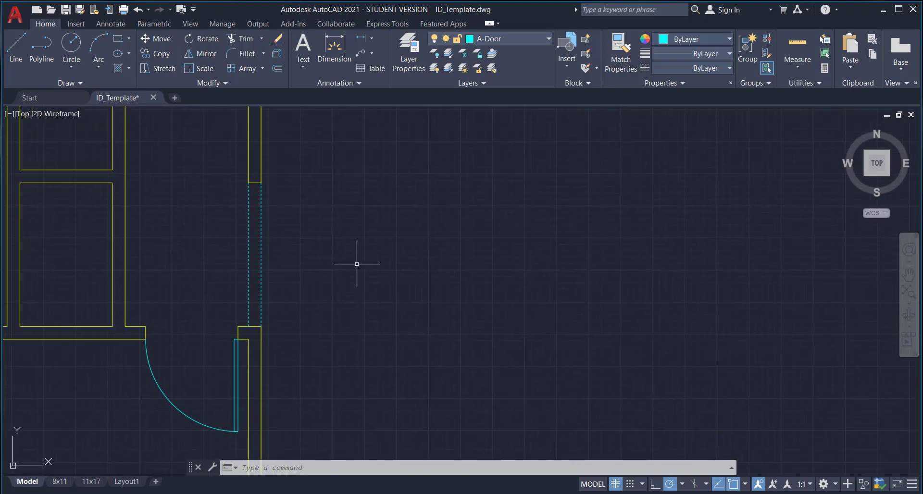
{"action": "left_click", "coordinate": [261, 241]}
{"action": "right_click", "coordinate": [267, 235]}
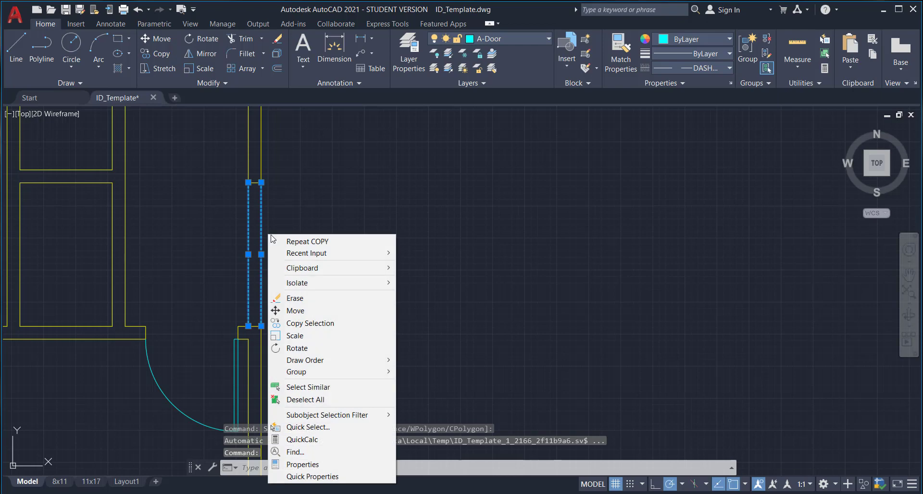
{"action": "left_click", "coordinate": [315, 465]}
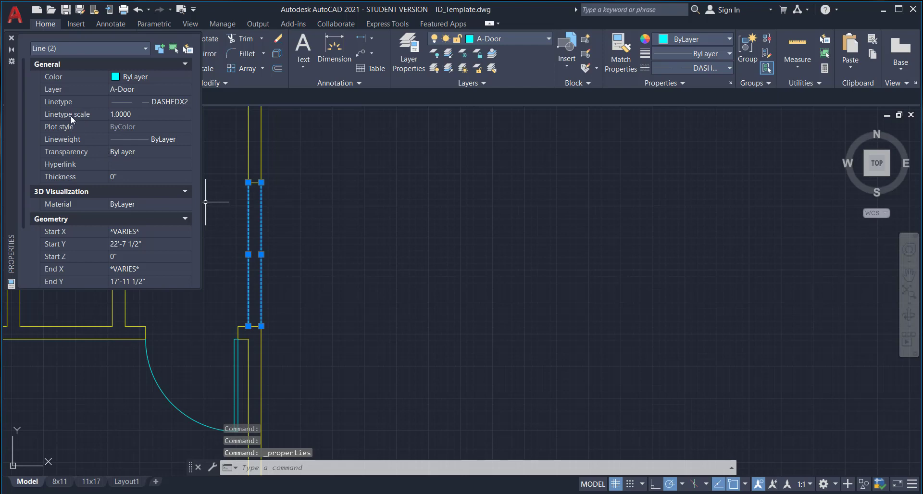
{"action": "left_click", "coordinate": [117, 114]}
{"action": "type", "text": "8"}
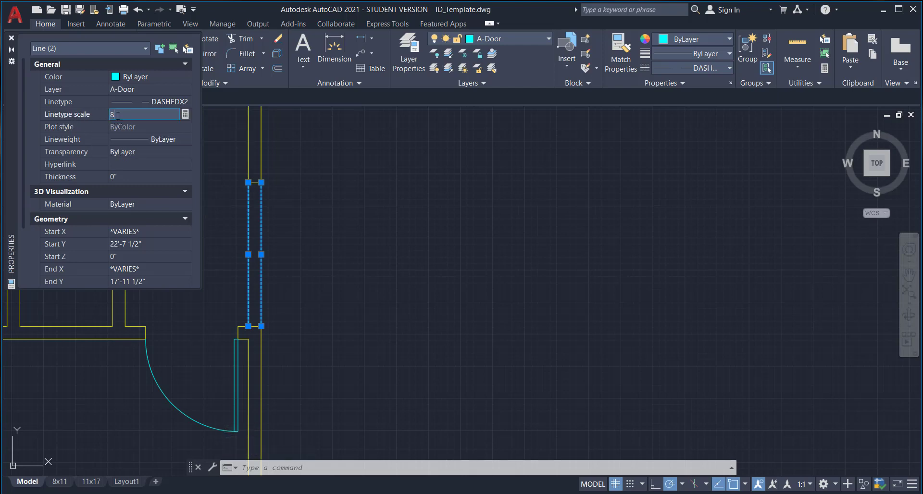
{"action": "key", "text": "Return"}
{"action": "key", "text": "Escape"}
{"action": "left_click", "coordinate": [12, 38]}
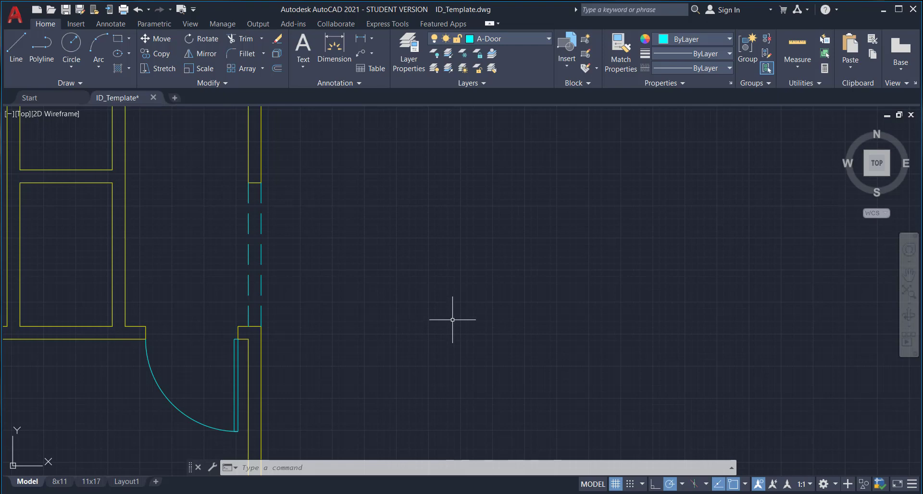
Draw a horizontal guide line from the midpoint of the hallway opening's outer dashed line to the right exterior wall's inner face
{"action": "scroll", "coordinate": [452, 319], "scroll_direction": "down", "scroll_amount": 4}
{"action": "mouse_move", "coordinate": [381, 326]}
{"action": "middle_mouse_down"}
{"action": "mouse_move", "coordinate": [344, 262]}
{"action": "mouse_move", "coordinate": [333, 300]}
{"action": "mouse_move", "coordinate": [324, 299]}
{"action": "middle_mouse_up"}
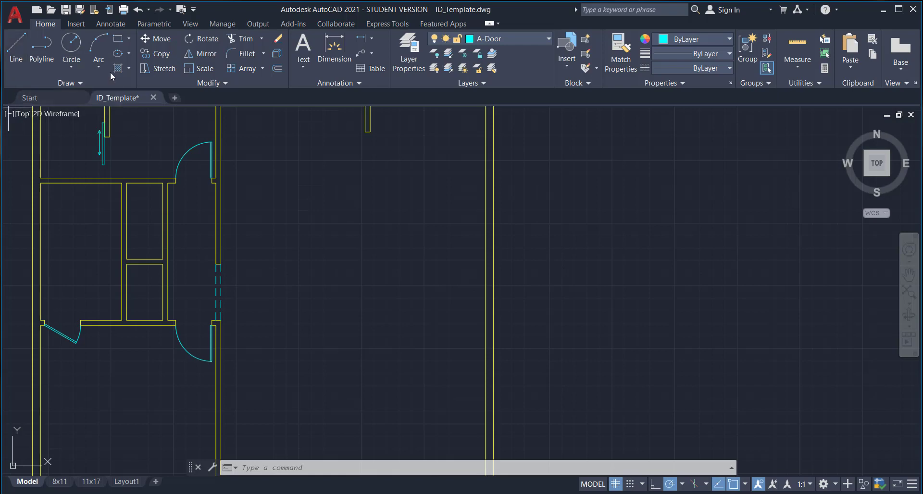
{"action": "left_click", "coordinate": [16, 48]}
{"action": "left_click", "coordinate": [220, 291]}
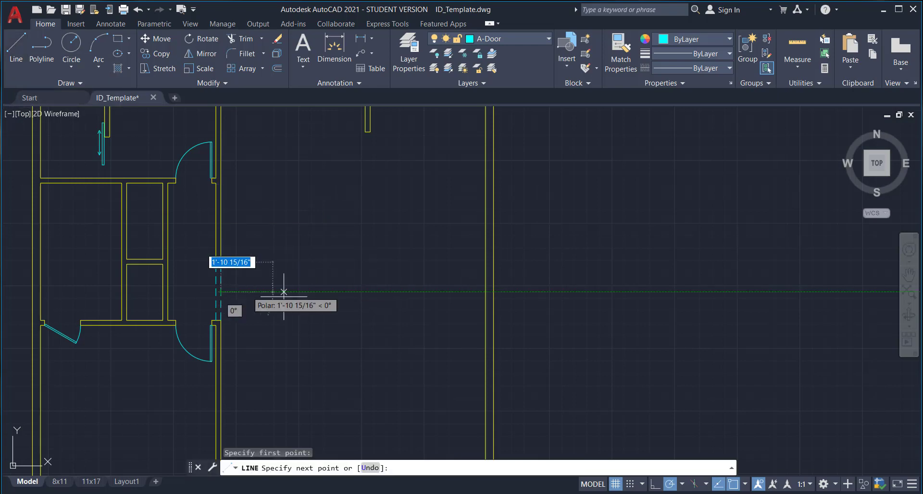
{"action": "left_click", "coordinate": [485, 291]}
{"action": "key", "text": "Escape"}
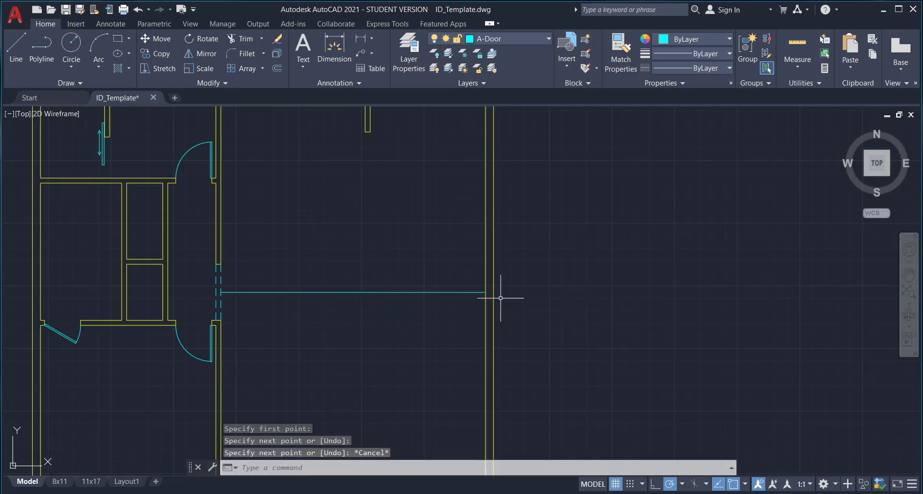
On the A-Wall layer, draw a jamb line across the right exterior wall, 1'6" above the guide line's end
{"action": "scroll", "coordinate": [495, 296], "scroll_direction": "up", "scroll_amount": 3}
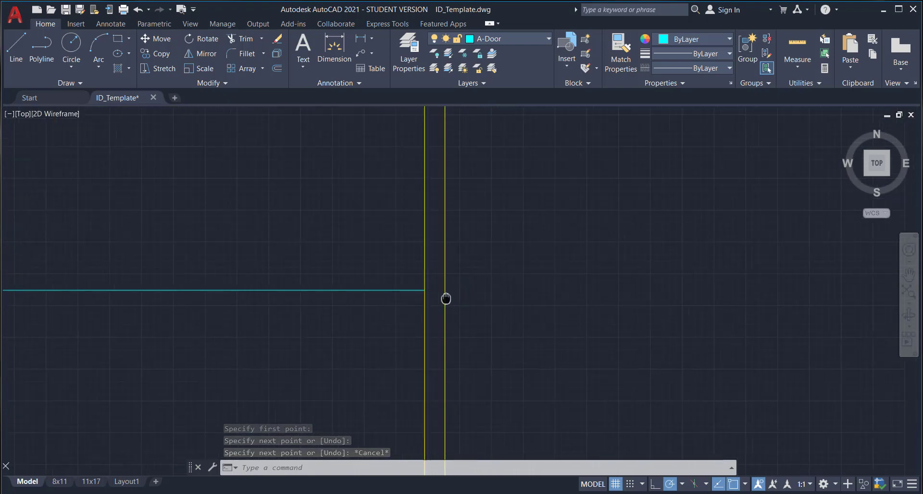
{"action": "left_click", "coordinate": [548, 45]}
{"action": "left_click", "coordinate": [500, 300]}
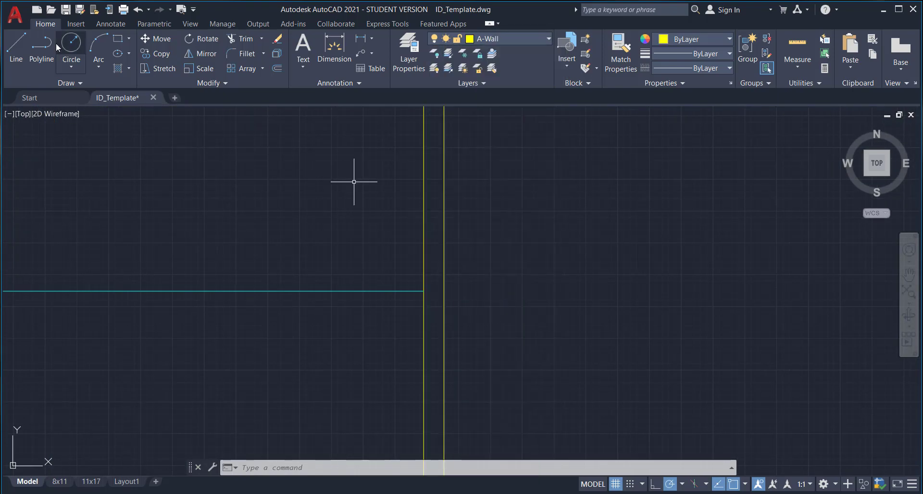
{"action": "left_click", "coordinate": [16, 47]}
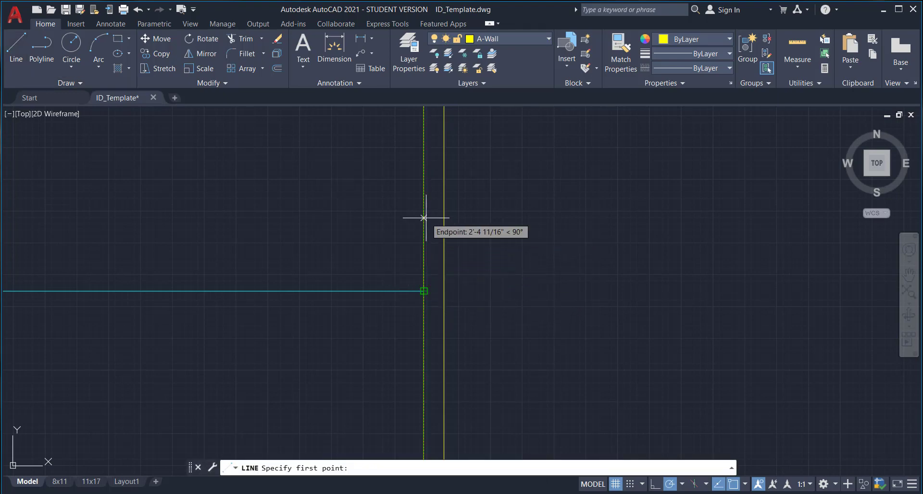
{"action": "type", "text": "1'6"}
{"action": "key", "text": "Return"}
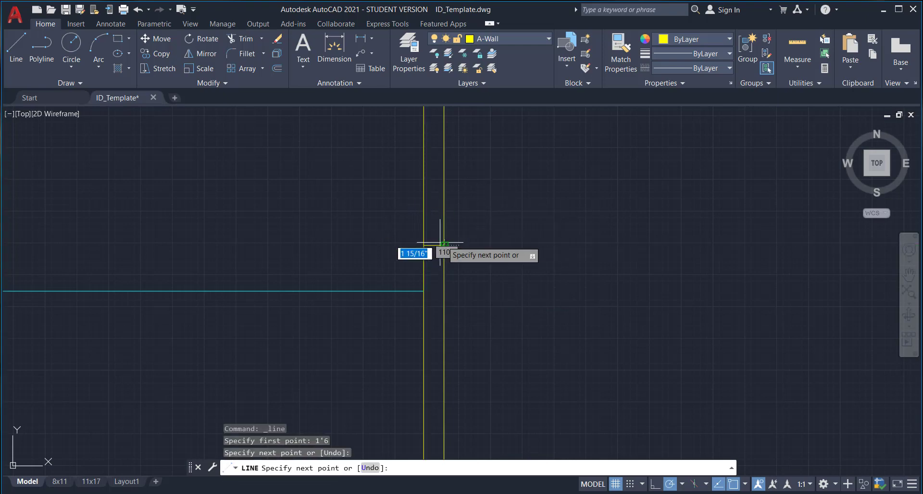
{"action": "key", "text": "Escape"}
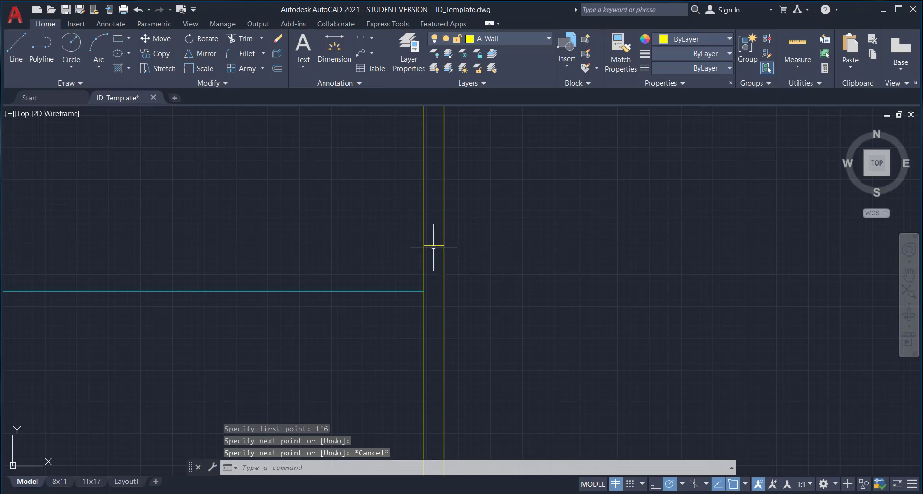
Mirror the jamb line about the horizontal guide line, keeping the original, and erase the guide line
{"action": "left_click", "coordinate": [432, 247]}
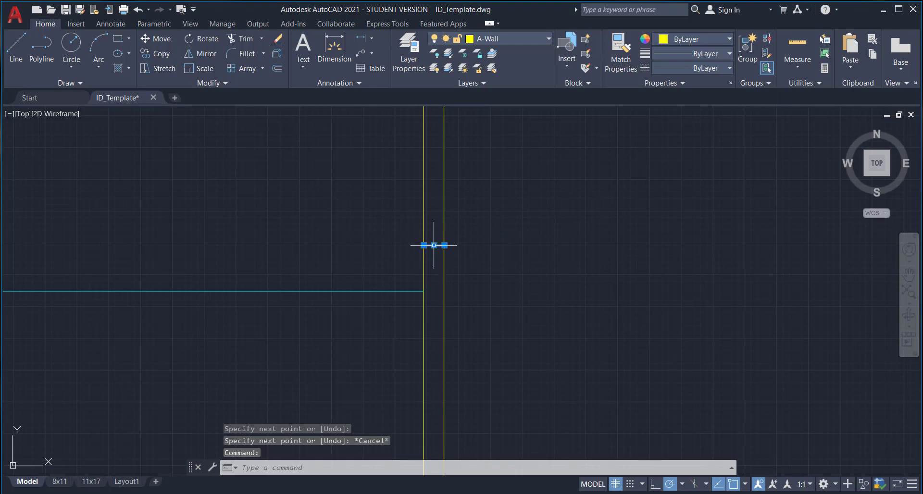
{"action": "left_click", "coordinate": [203, 55]}
{"action": "left_click", "coordinate": [423, 291]}
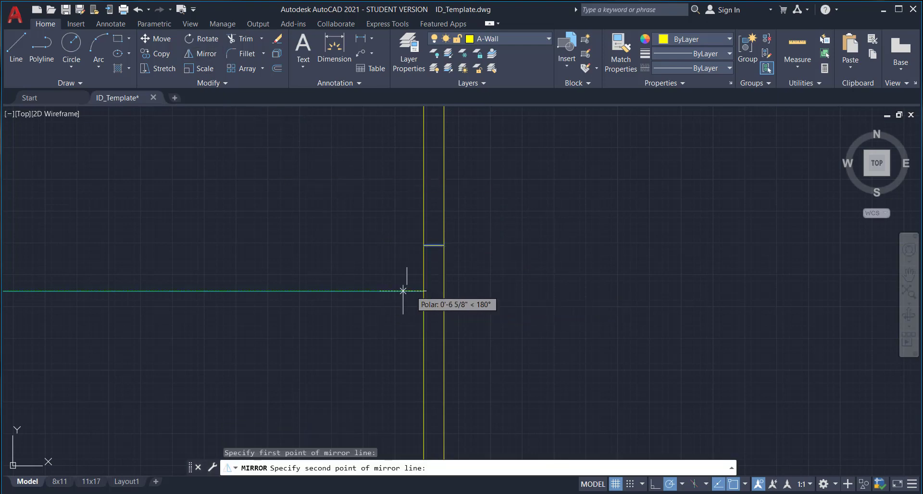
{"action": "left_click", "coordinate": [389, 293]}
{"action": "key", "text": "Return"}
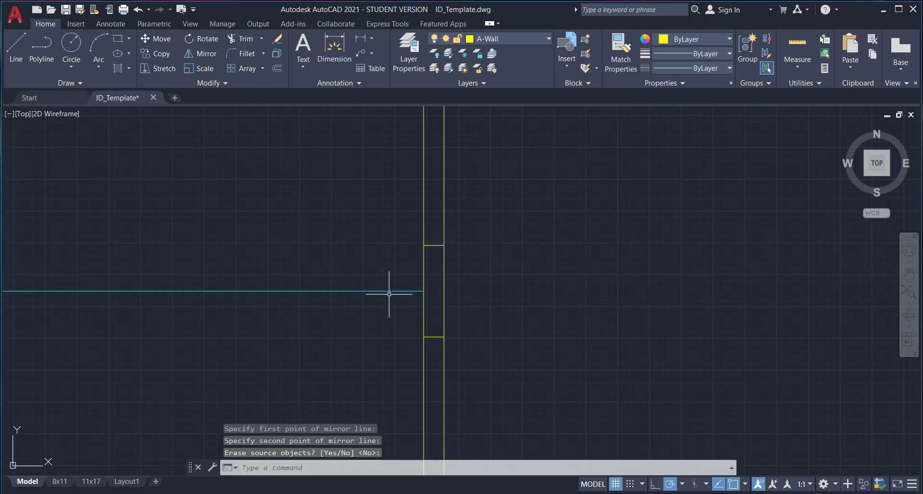
{"action": "key", "text": "Escape"}
{"action": "left_click", "coordinate": [387, 299]}
{"action": "left_click", "coordinate": [339, 251]}
{"action": "key", "text": "Delete"}
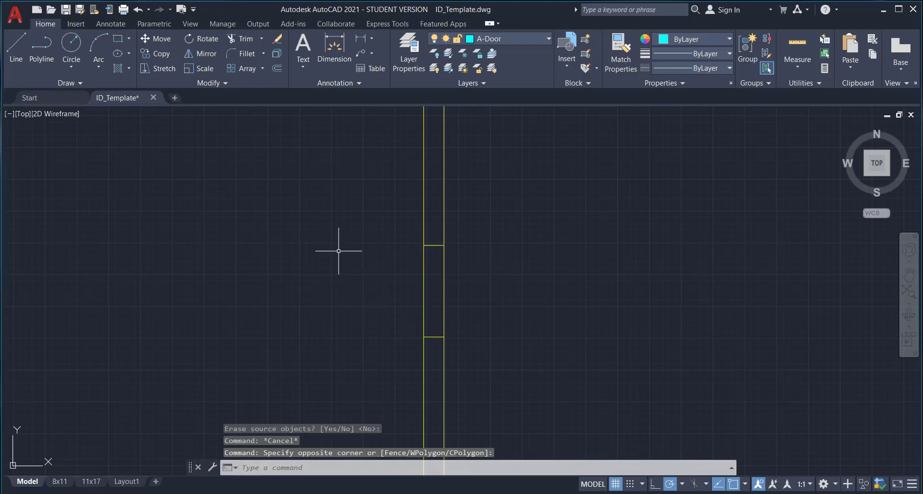
Trim both faces of the right exterior wall between the two jamb lines to cut the door opening
{"action": "scroll", "coordinate": [339, 249], "scroll_direction": "down", "scroll_amount": 3}
{"action": "mouse_move", "coordinate": [340, 249]}
{"action": "middle_mouse_down"}
{"action": "mouse_move", "coordinate": [474, 263]}
{"action": "mouse_move", "coordinate": [495, 309]}
{"action": "mouse_move", "coordinate": [446, 310]}
{"action": "middle_mouse_up"}
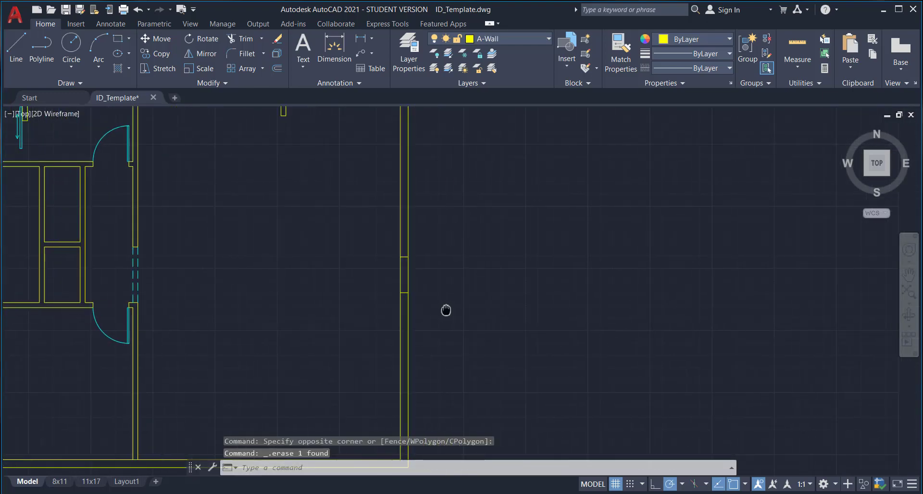
{"action": "type", "text": "tr"}
{"action": "key", "text": "Return"}
{"action": "left_click_drag", "start_coordinate": [421, 277], "coordinate": [385, 268]}
{"action": "key", "text": "Escape"}
{"action": "middle_click_drag", "start_coordinate": [282, 285], "coordinate": [340, 304]}
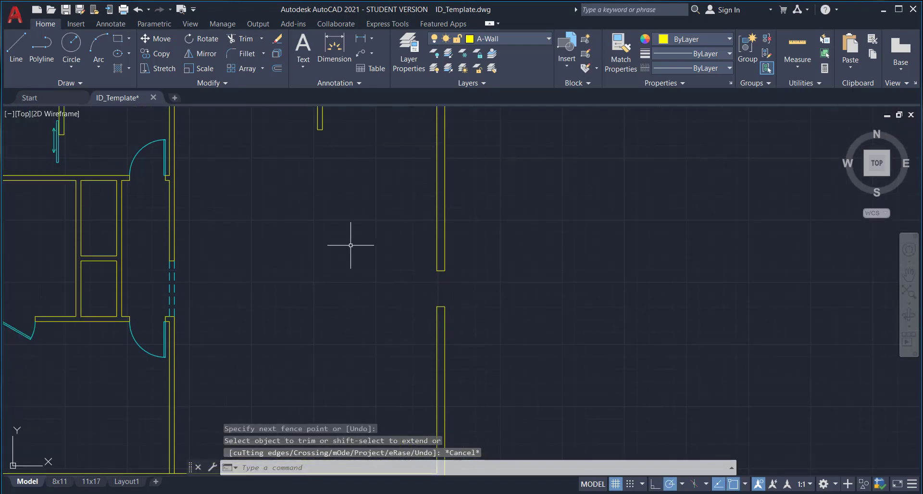
Copy the upper room's swing door from its hinge corner to the upper inner jamb corner of the right exterior opening
{"action": "left_click", "coordinate": [152, 167]}
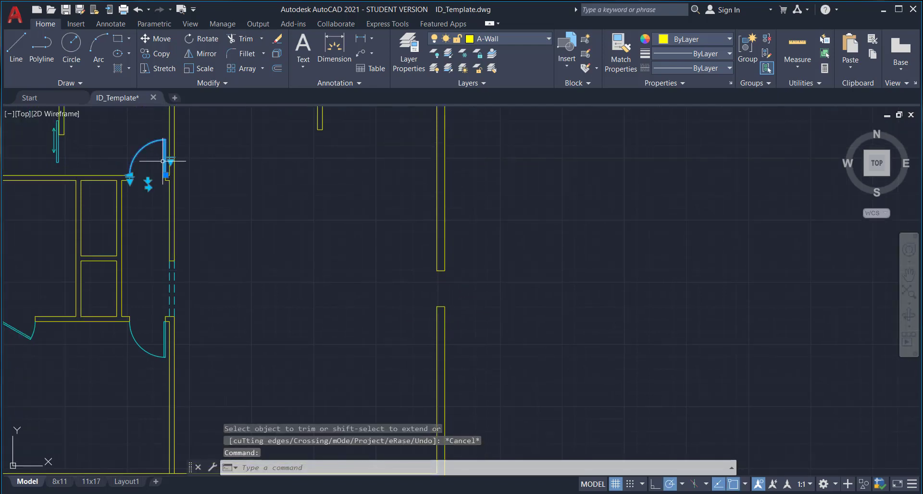
{"action": "left_click", "coordinate": [155, 53]}
{"action": "left_click", "coordinate": [166, 175]}
{"action": "scroll", "coordinate": [404, 264], "scroll_direction": "up", "scroll_amount": 4}
{"action": "left_click", "coordinate": [609, 304]}
{"action": "key", "text": "Escape"}
{"action": "scroll", "coordinate": [611, 300], "scroll_direction": "up", "scroll_amount": 1}
{"action": "scroll", "coordinate": [608, 304], "scroll_direction": "down", "scroll_amount": 3}
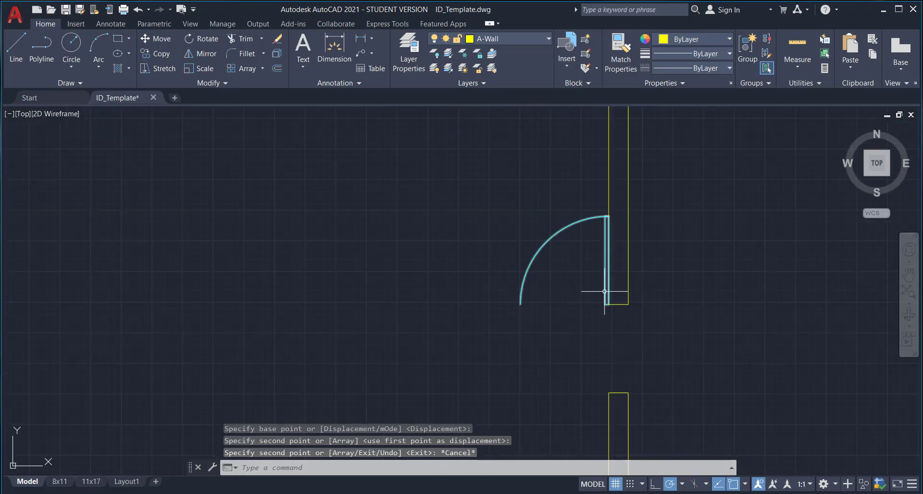
Rotate the copied exterior door 90° counterclockwise about its hinge corner so that its swing spans the opening
{"action": "scroll", "coordinate": [476, 264], "scroll_direction": "down", "scroll_amount": 4}
{"action": "scroll", "coordinate": [476, 232], "scroll_direction": "up", "scroll_amount": 3}
{"action": "left_click", "coordinate": [468, 250]}
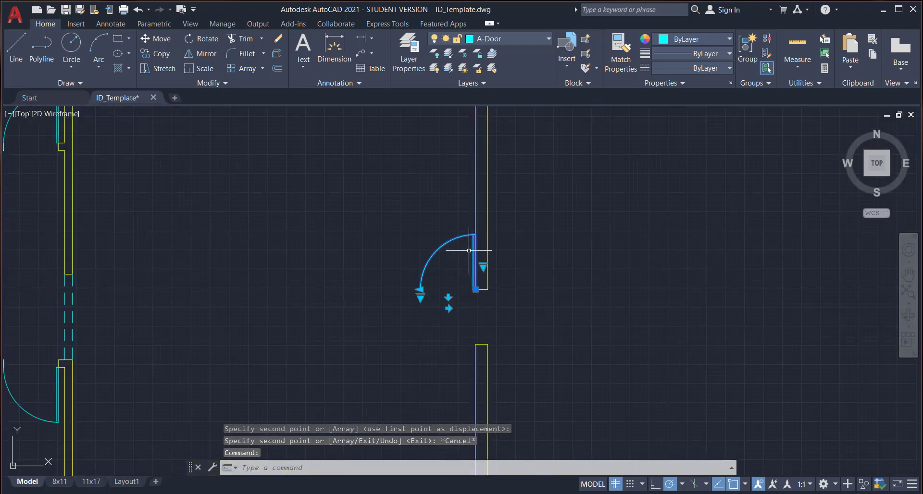
{"action": "left_click", "coordinate": [197, 38]}
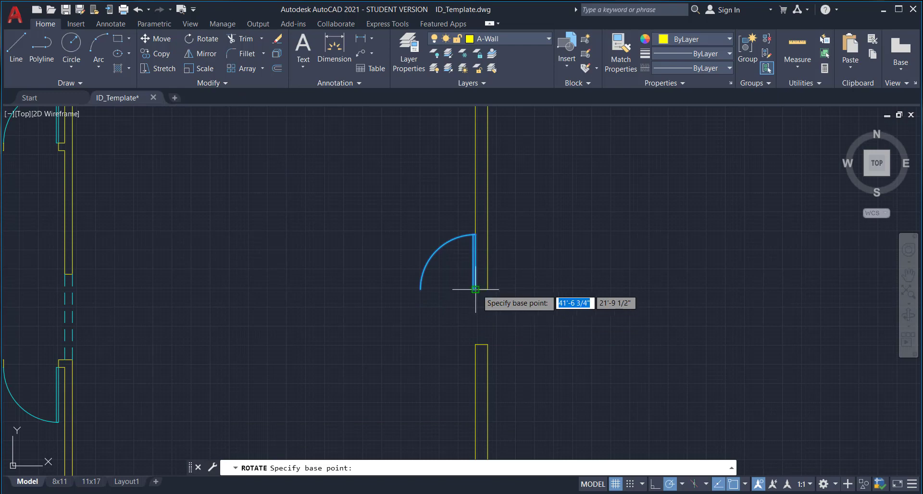
{"action": "left_click", "coordinate": [476, 290]}
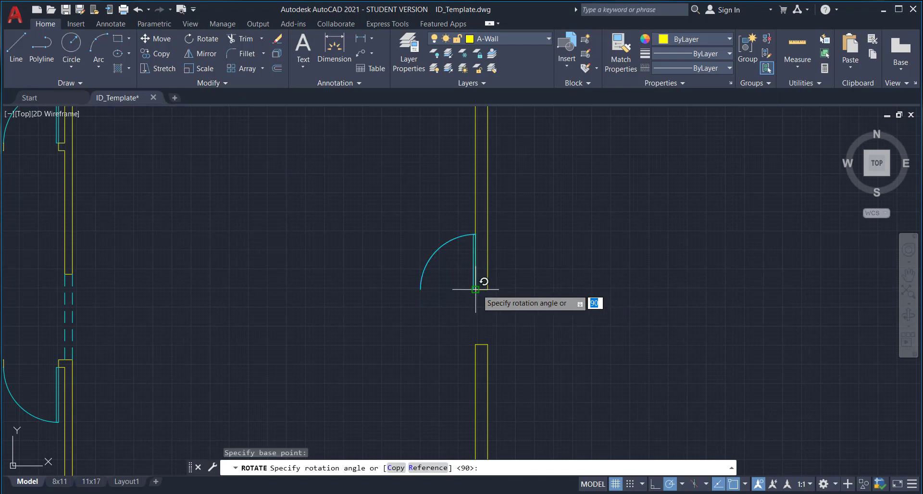
{"action": "left_click", "coordinate": [476, 216]}
{"action": "scroll", "coordinate": [559, 299], "scroll_direction": "down", "scroll_amount": 1}
{"action": "middle_click_drag", "start_coordinate": [580, 332], "coordinate": [634, 332]}
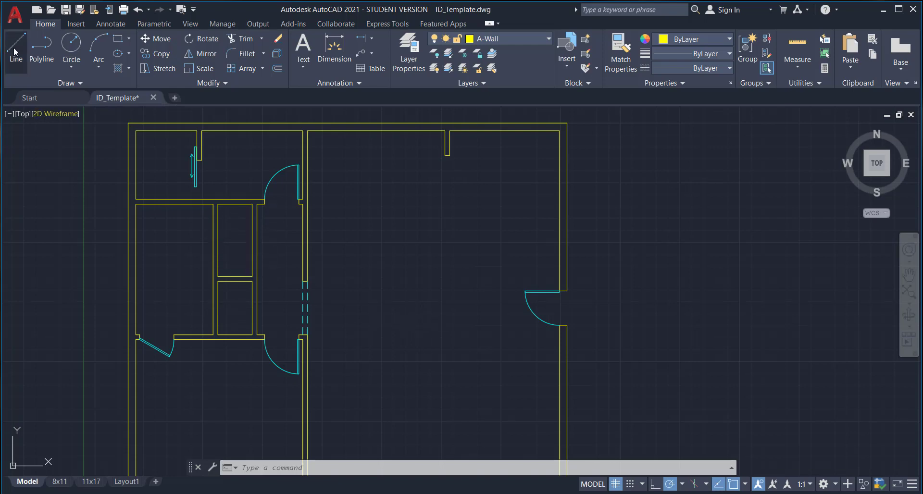
Draw a diagonal line across the upper closet beside the hallway, from its lower-left to its upper-right inner corner
{"action": "left_click", "coordinate": [14, 51]}
{"action": "scroll", "coordinate": [243, 278], "scroll_direction": "up", "scroll_amount": 4}
{"action": "middle_click_drag", "start_coordinate": [242, 279], "coordinate": [285, 397]}
{"action": "left_click", "coordinate": [212, 378]}
{"action": "left_click", "coordinate": [300, 194]}
{"action": "key", "text": "Escape"}
Draw a horizontal line from the diagonal's midpoint to the midpoint of the upper closet's right side
{"action": "left_click", "coordinate": [17, 44]}
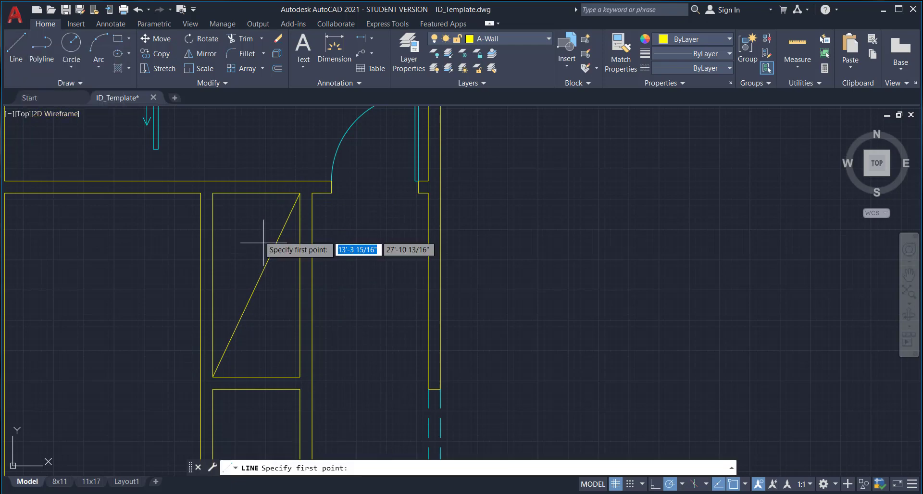
{"action": "left_click", "coordinate": [256, 284]}
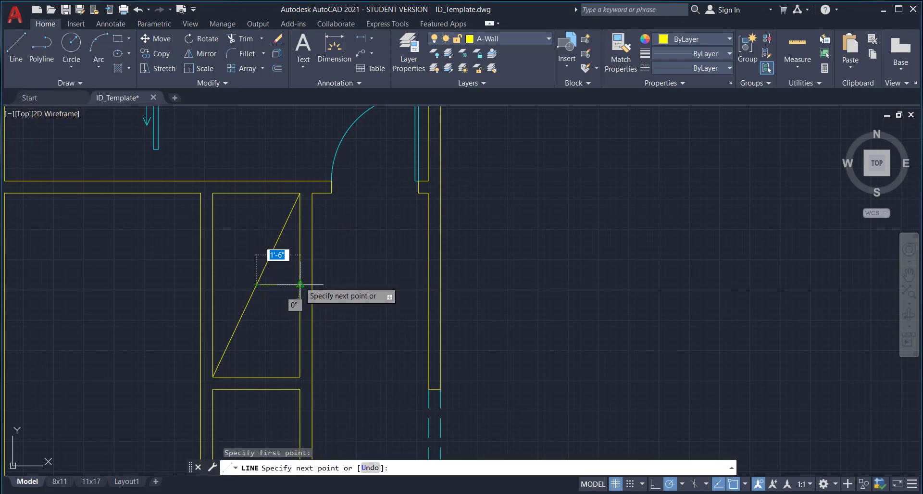
{"action": "left_click", "coordinate": [300, 285]}
{"action": "key", "text": "Escape"}
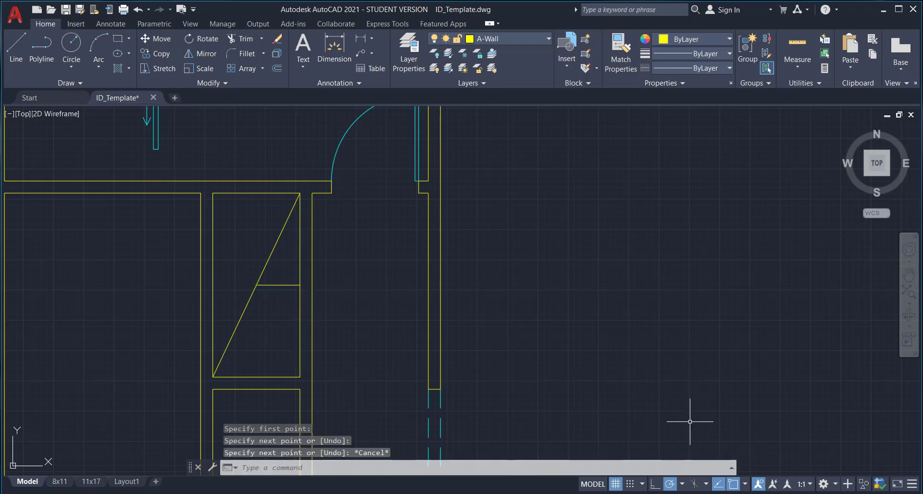
{"action": "left_click", "coordinate": [745, 484]}
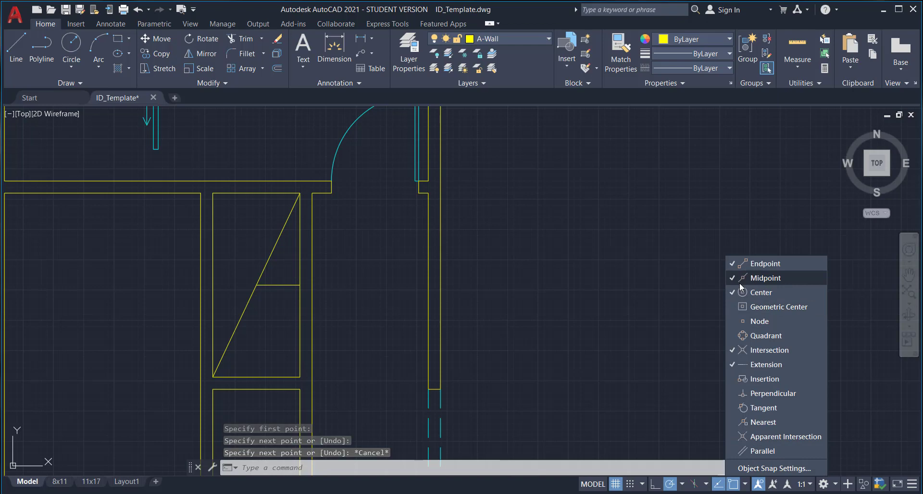
{"action": "key", "text": "Escape"}
{"action": "key", "text": "Escape"}
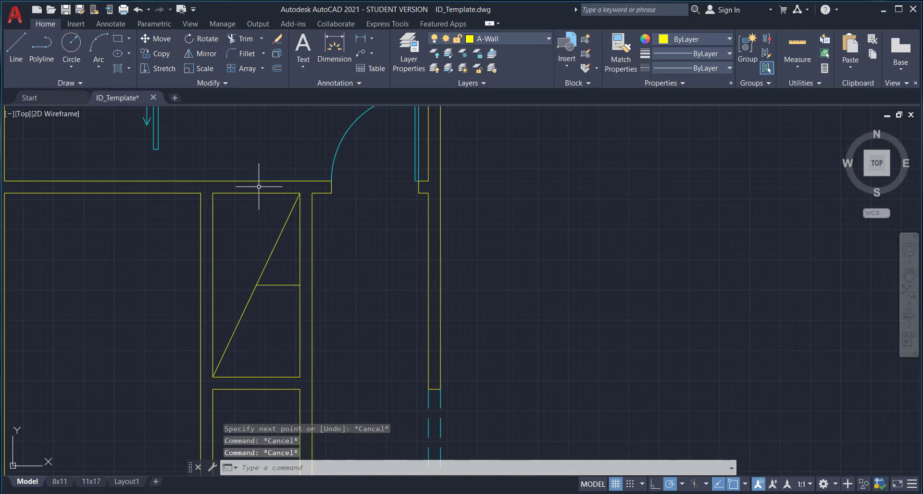
Extend the upper closet's horizontal midline across the closet wall to the wall's hallway-side face
{"action": "scroll", "coordinate": [278, 309], "scroll_direction": "down", "scroll_amount": 3}
{"action": "scroll", "coordinate": [292, 383], "scroll_direction": "up", "scroll_amount": 2}
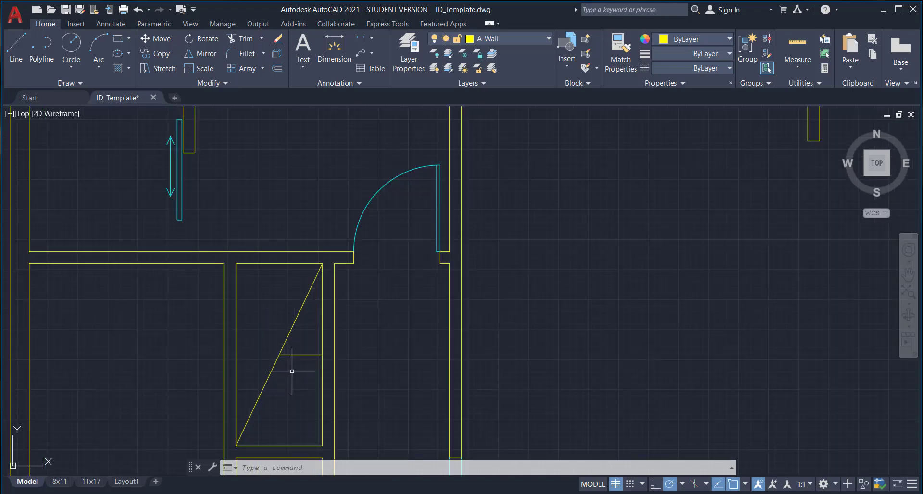
{"action": "middle_click_drag", "start_coordinate": [265, 410], "coordinate": [255, 357]}
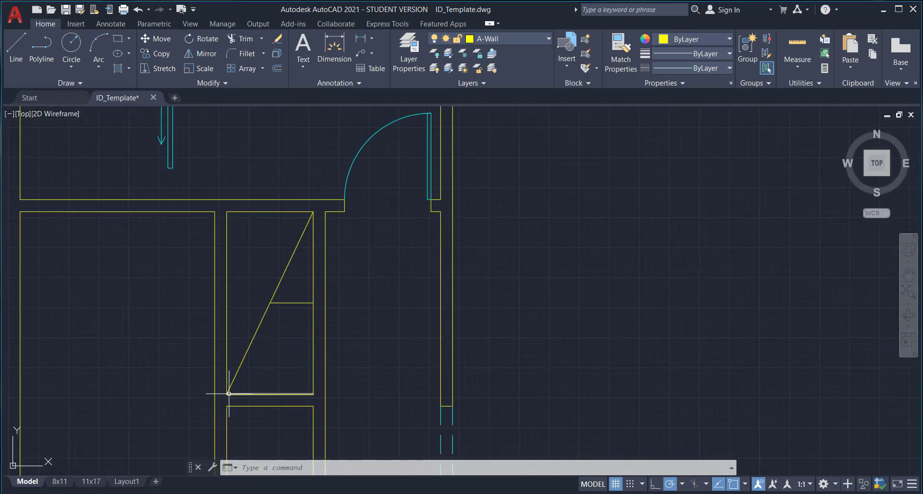
{"action": "left_click", "coordinate": [288, 304]}
{"action": "left_click", "coordinate": [313, 303]}
{"action": "left_click", "coordinate": [325, 303]}
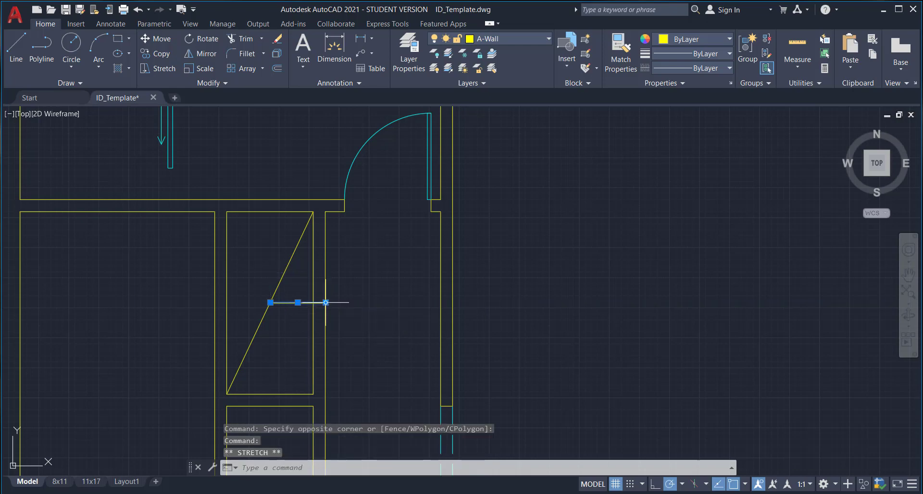
{"action": "key", "text": "Escape"}
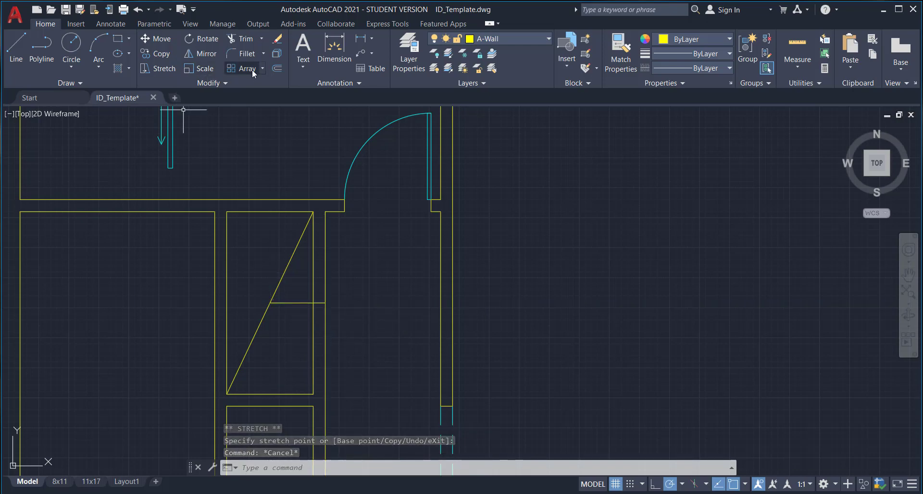
Draw a jamb line across the upper closet's 5" hallway wall, 2' above the horizontal midline
{"action": "left_click", "coordinate": [16, 48]}
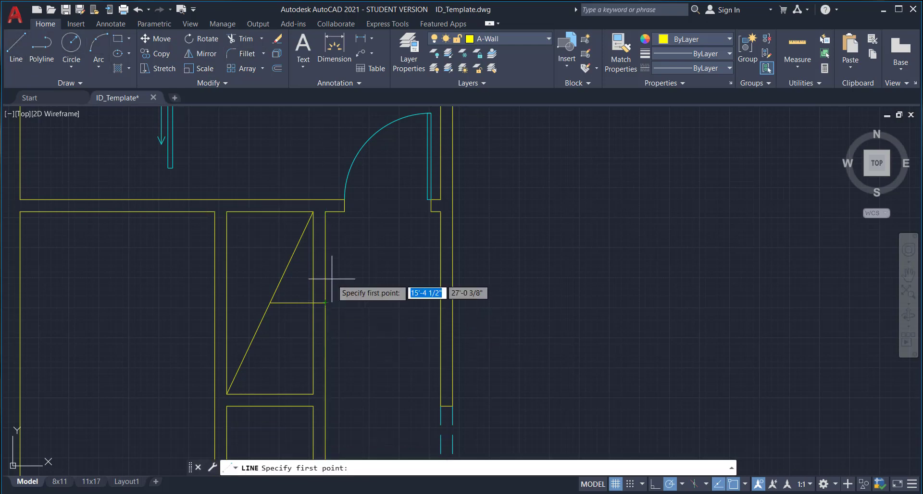
{"action": "type", "text": "2"}
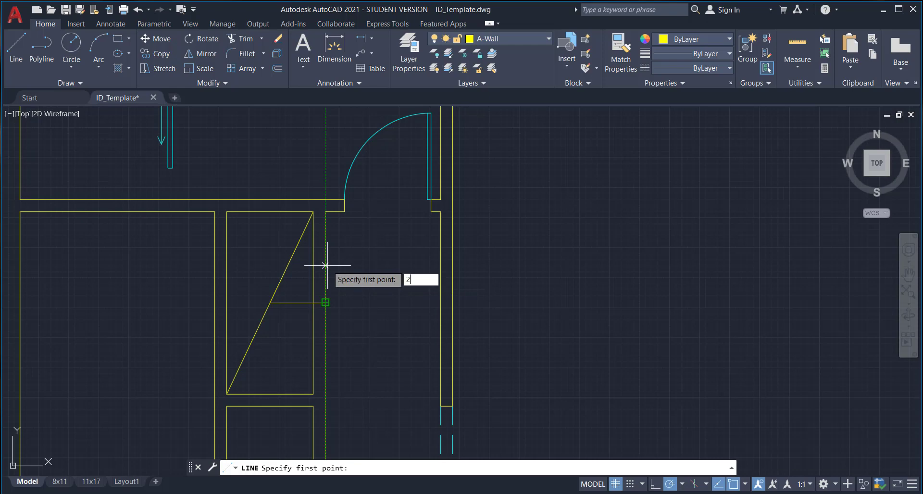
{"action": "type", "text": "'"}
{"action": "key", "text": "Return"}
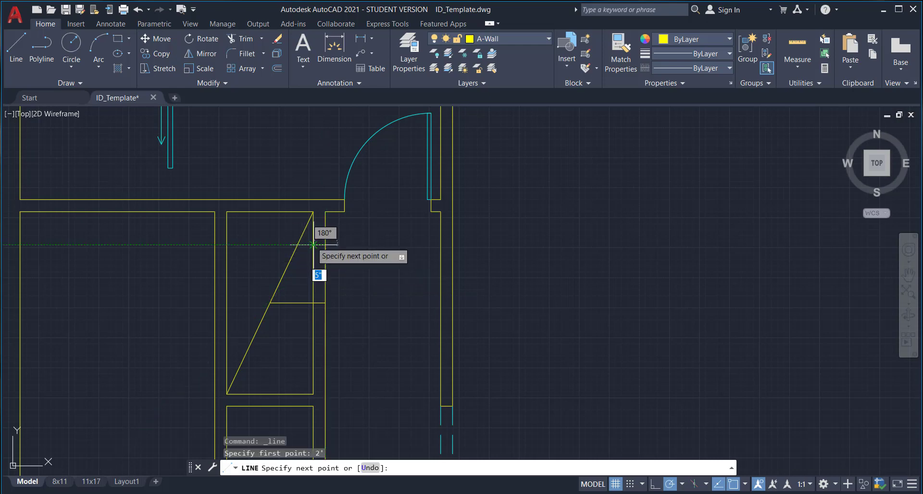
{"action": "key", "text": "Escape"}
Mirror the upper closet's jamb line about the horizontal midline, keeping the original
{"action": "left_click", "coordinate": [197, 51]}
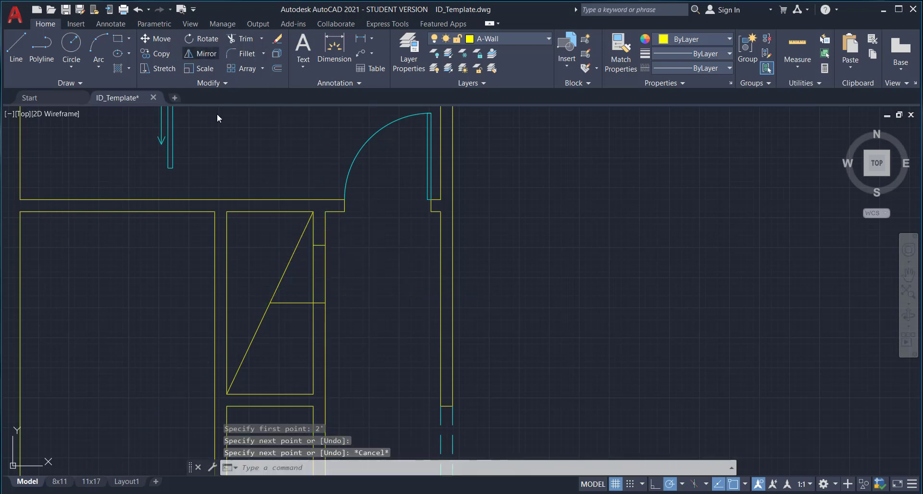
{"action": "left_click", "coordinate": [321, 248]}
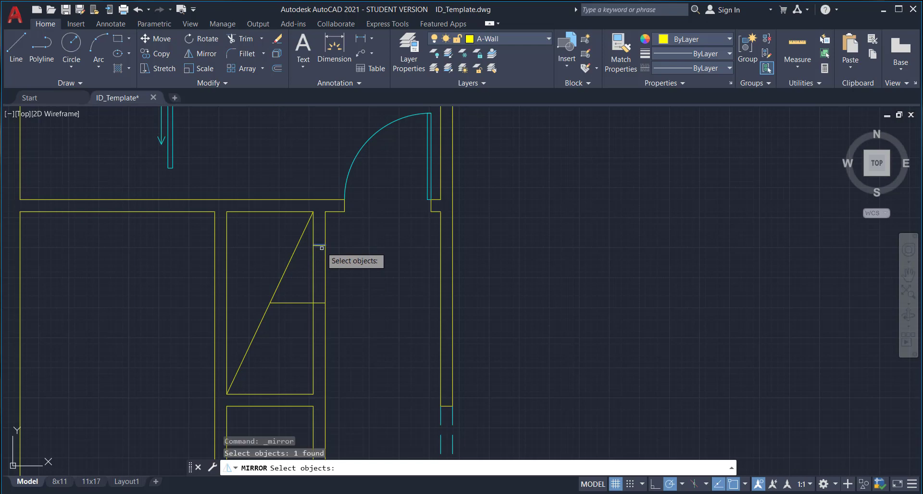
{"action": "key", "text": "Return"}
{"action": "left_click", "coordinate": [325, 303]}
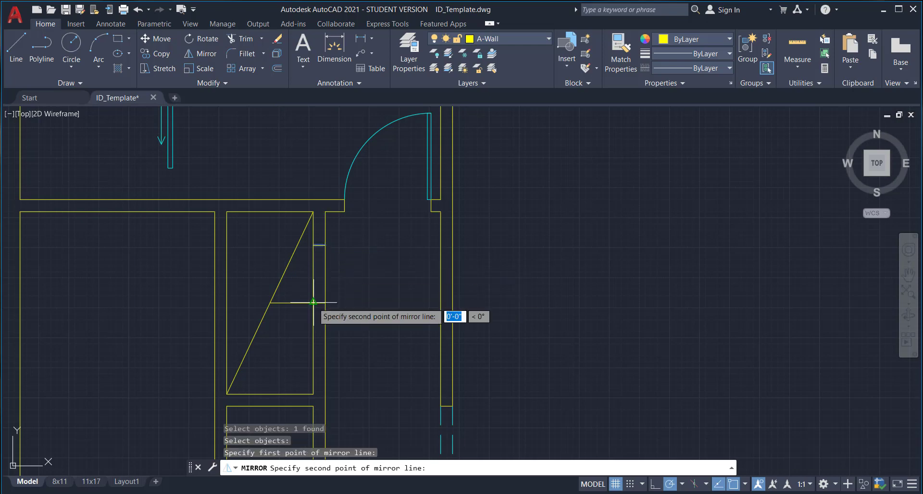
{"action": "left_click", "coordinate": [359, 302]}
{"action": "key", "text": "Return"}
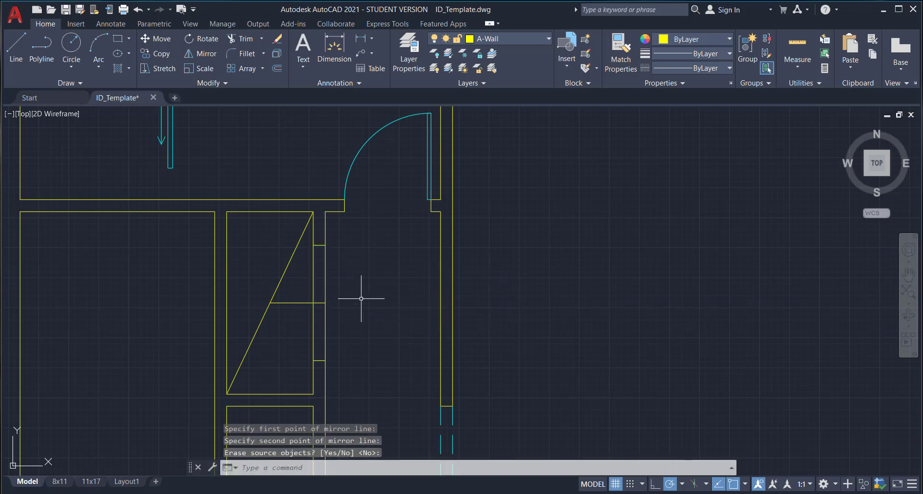
Erase the diagonal and the horizontal midline from the upper closet
{"action": "scroll", "coordinate": [326, 300], "scroll_direction": "up", "scroll_amount": 2}
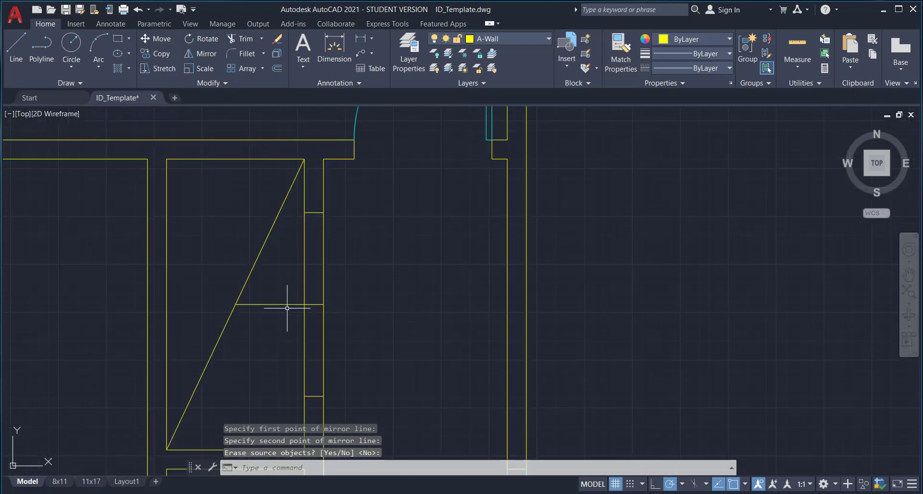
{"action": "left_click", "coordinate": [272, 326]}
{"action": "left_click", "coordinate": [189, 284]}
{"action": "key", "text": "Delete"}
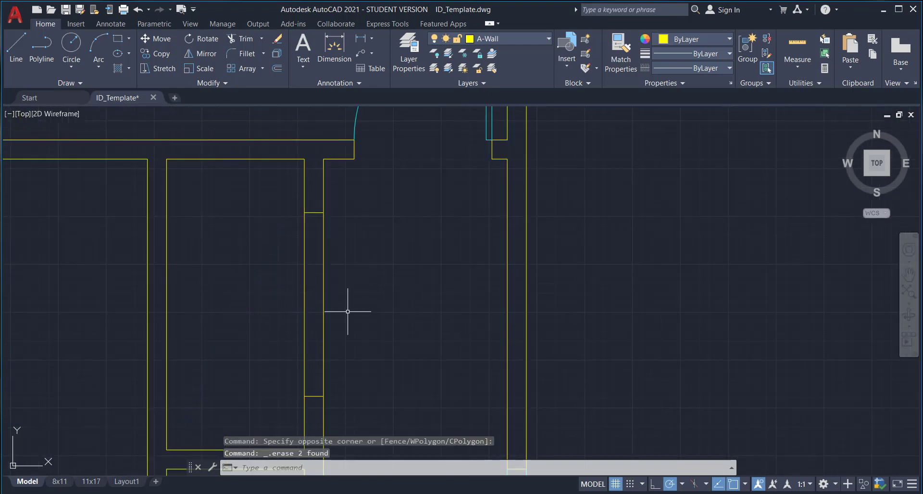
Trim both faces of the upper closet's hallway wall between the two jamb lines to open the doorway
{"action": "left_click", "coordinate": [240, 38]}
{"action": "left_click", "coordinate": [382, 304]}
{"action": "left_click", "coordinate": [265, 296]}
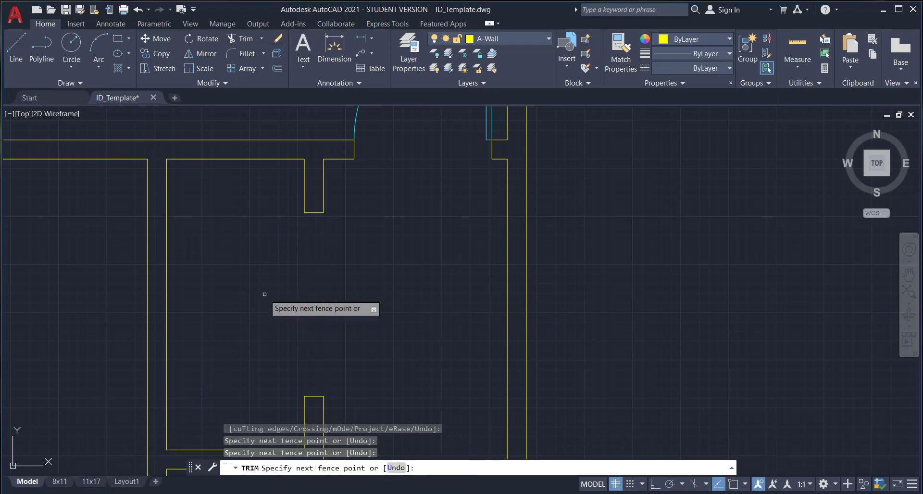
{"action": "key", "text": "Return"}
{"action": "key", "text": "Escape"}
Draw a diagonal line across the lower closet from its lower-left to its upper-right inner corner
{"action": "scroll", "coordinate": [424, 300], "scroll_direction": "down", "scroll_amount": 2}
{"action": "mouse_move", "coordinate": [423, 300]}
{"action": "middle_mouse_down"}
{"action": "mouse_move", "coordinate": [520, 231]}
{"action": "mouse_move", "coordinate": [473, 171]}
{"action": "middle_mouse_up"}
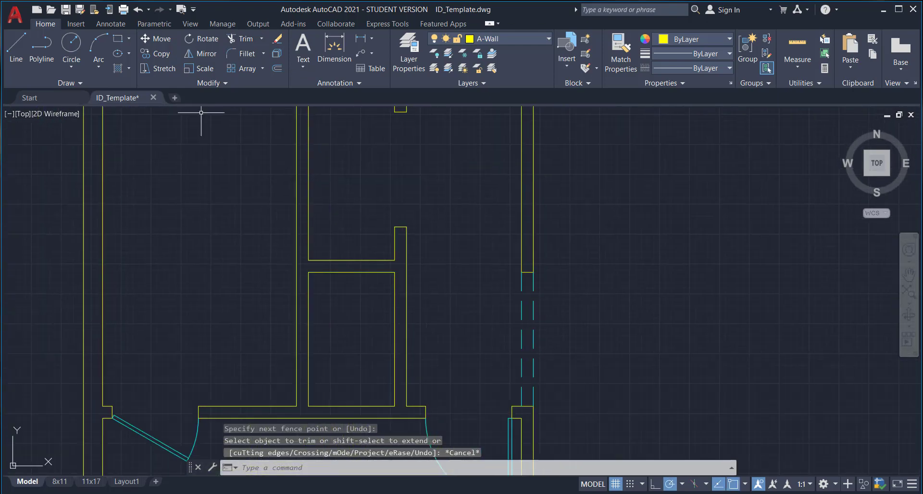
{"action": "left_click", "coordinate": [16, 48]}
{"action": "left_click", "coordinate": [308, 406]}
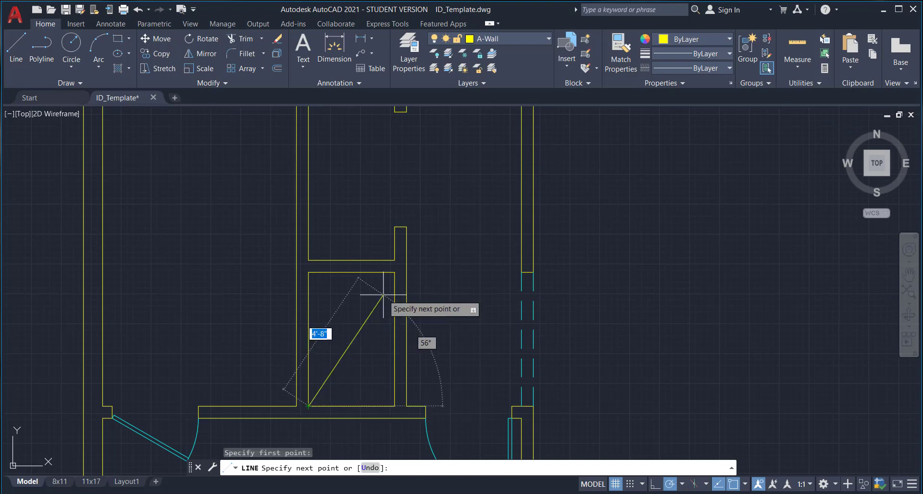
{"action": "left_click", "coordinate": [394, 272]}
{"action": "key", "text": "Escape"}
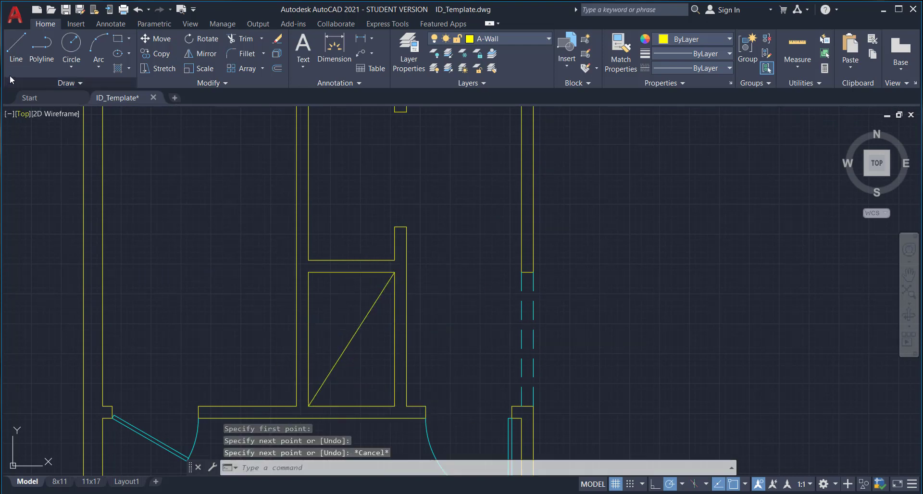
Draw a horizontal line from the lower closet diagonal's midpoint to the hallway-side face of the closet wall
{"action": "left_click", "coordinate": [16, 48]}
{"action": "left_click", "coordinate": [353, 339]}
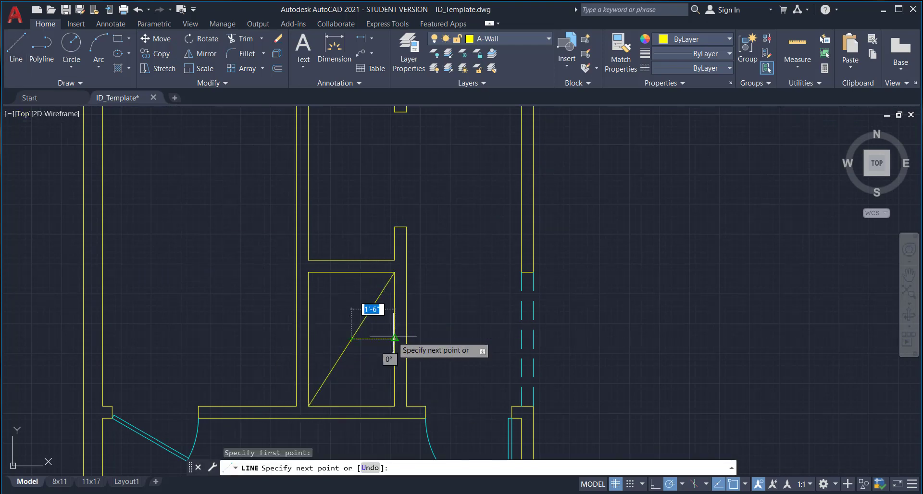
{"action": "left_click", "coordinate": [395, 340]}
{"action": "key", "text": "Escape"}
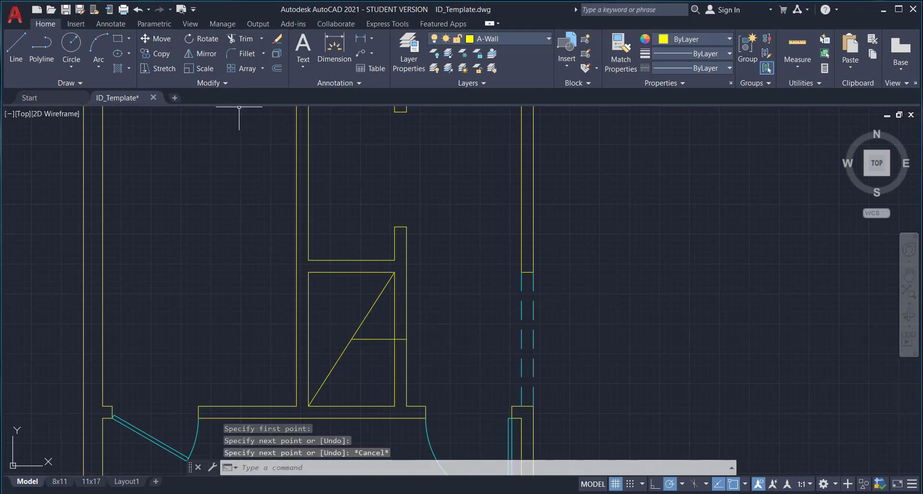
{"action": "left_click", "coordinate": [16, 48]}
{"action": "mouse_move", "coordinate": [437, 323]}
{"action": "middle_mouse_down"}
{"action": "mouse_move", "coordinate": [454, 328]}
{"action": "mouse_move", "coordinate": [428, 313]}
{"action": "middle_mouse_up"}
{"action": "scroll", "coordinate": [406, 331], "scroll_direction": "up", "scroll_amount": 4}
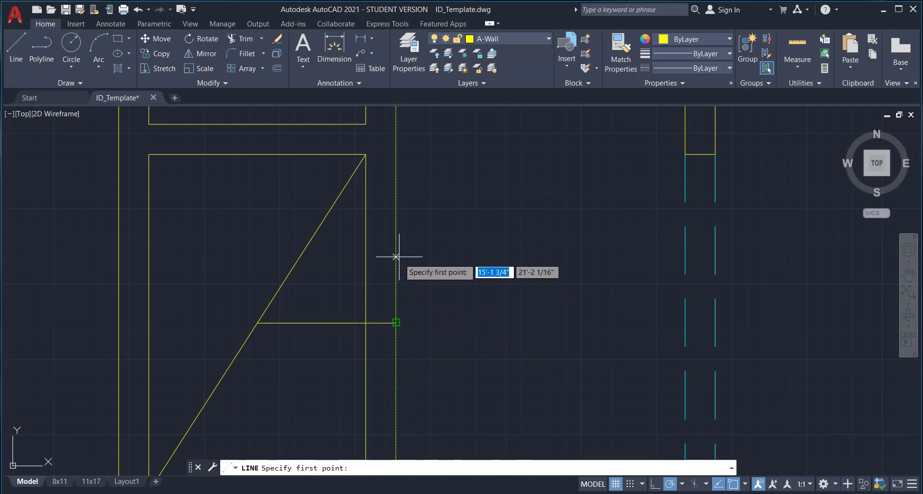
{"action": "type", "text": "4'"}
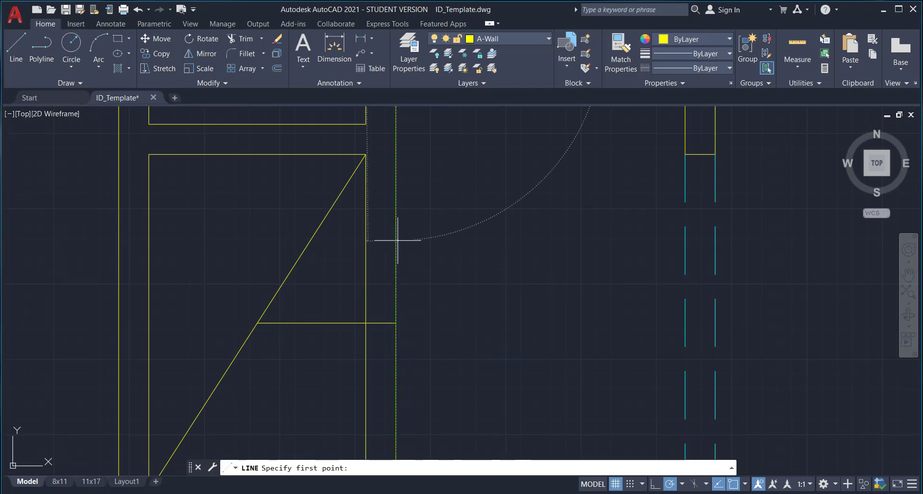
{"action": "key", "text": "Return"}
{"action": "key", "text": "Escape"}
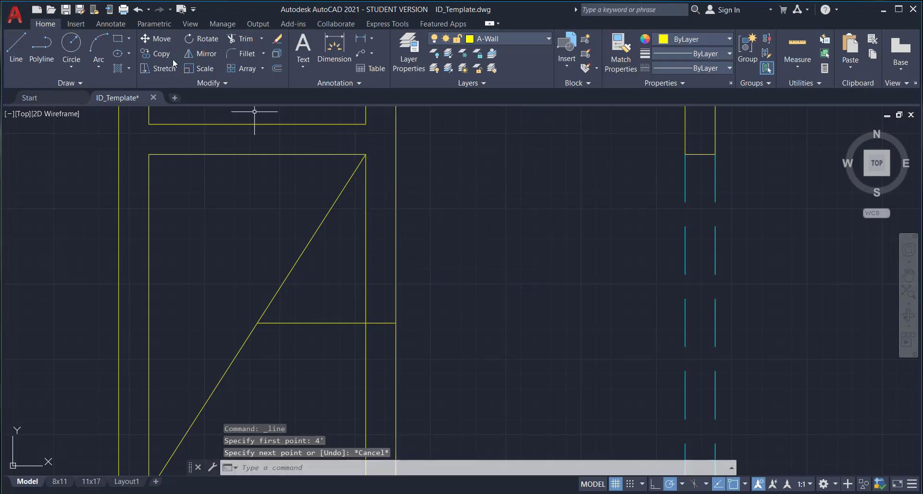
Draw a line from 2' above the lower closet's midline on the wall's hallway face to the closet's upper-right inner corner
{"action": "left_click", "coordinate": [16, 48]}
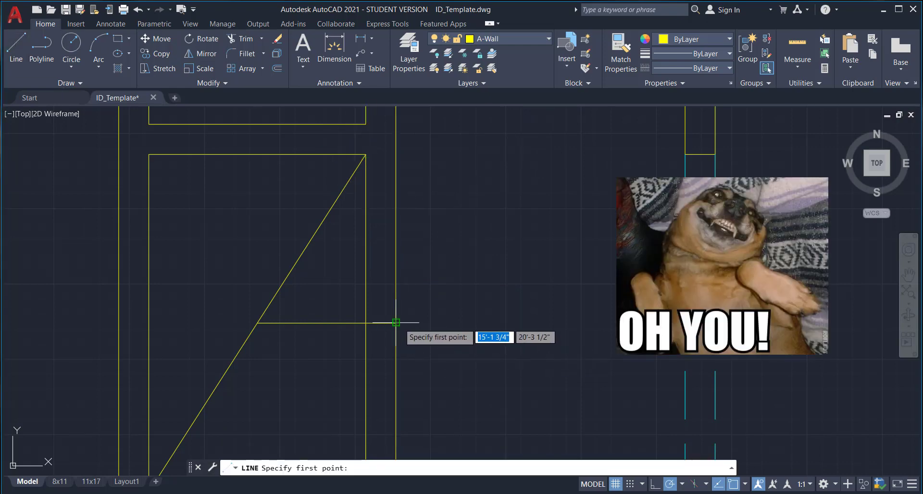
{"action": "type", "text": "2'"}
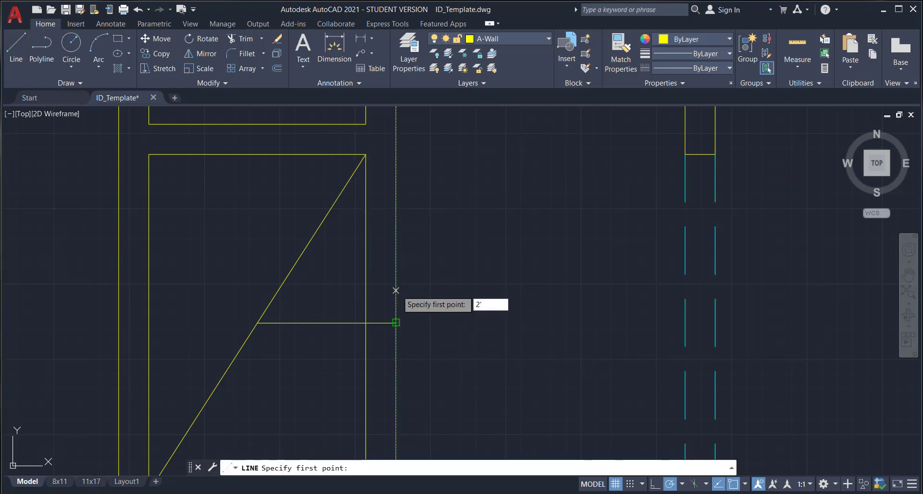
{"action": "key", "text": "Return"}
{"action": "left_click", "coordinate": [366, 155]}
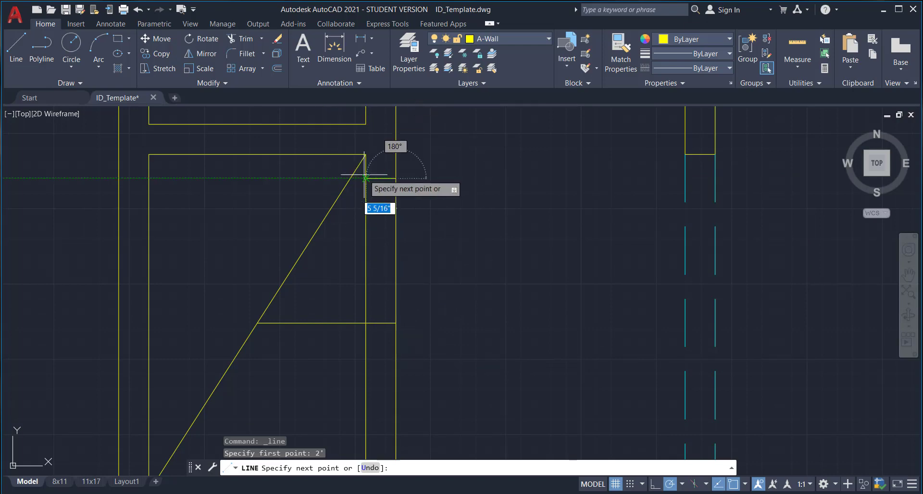
{"action": "key", "text": "Escape"}
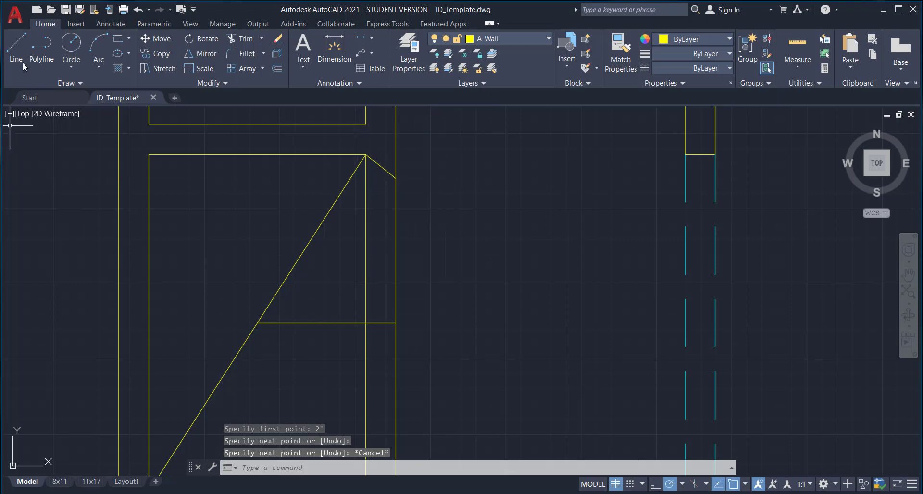
Draw a horizontal jamb line across the lower closet's hallway wall from the short slanted line's lower end to the inner face
{"action": "left_click", "coordinate": [15, 48]}
{"action": "scroll", "coordinate": [368, 172], "scroll_direction": "up", "scroll_amount": 4}
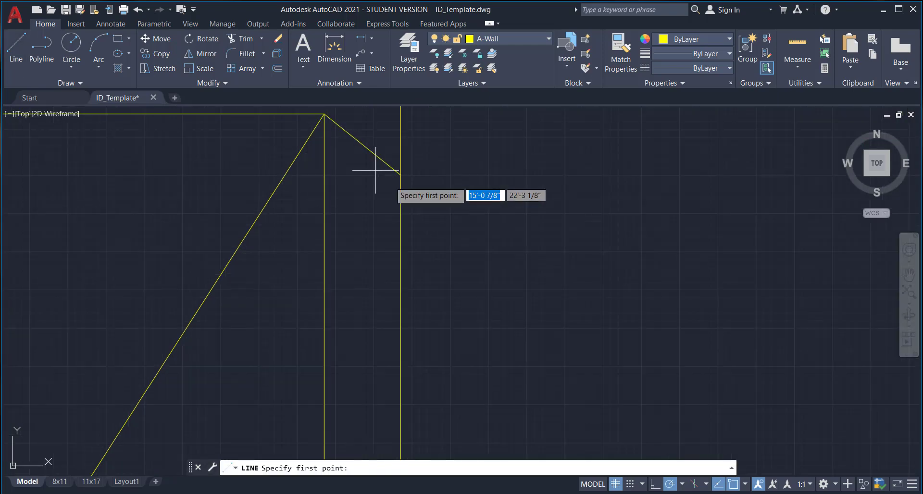
{"action": "left_click", "coordinate": [401, 174]}
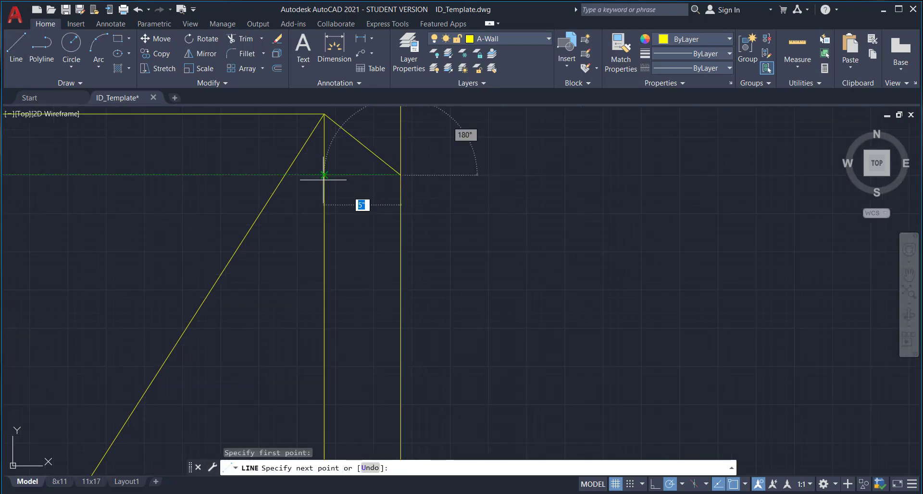
{"action": "left_click", "coordinate": [323, 175]}
{"action": "key", "text": "Escape"}
Erase the short slanted line in the wall and the lower closet's diagonal
{"action": "left_click", "coordinate": [348, 135]}
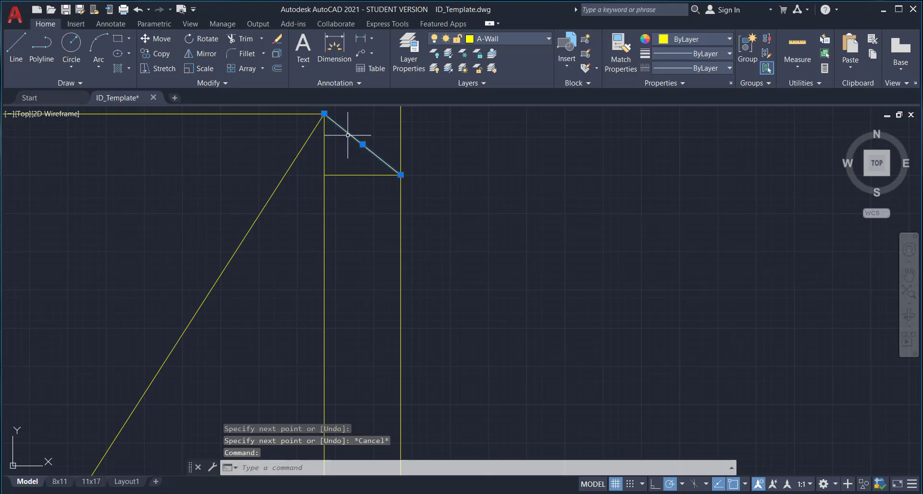
{"action": "key", "text": "Delete"}
{"action": "left_click", "coordinate": [282, 179]}
{"action": "key", "text": "Delete"}
Mirror the upper jamb line across the lower closet's horizontal midline, keeping the original jamb line
{"action": "scroll", "coordinate": [316, 224], "scroll_direction": "down", "scroll_amount": 2}
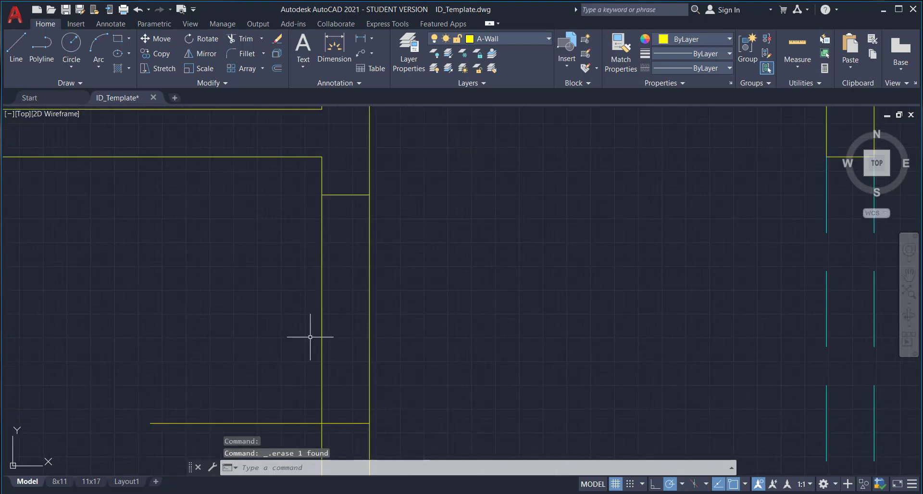
{"action": "left_click", "coordinate": [344, 205]}
{"action": "left_click", "coordinate": [331, 169]}
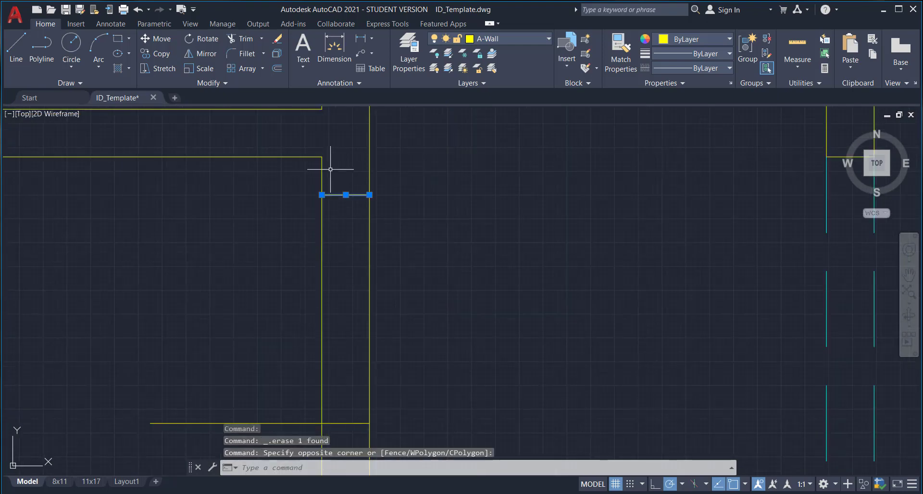
{"action": "left_click", "coordinate": [203, 54]}
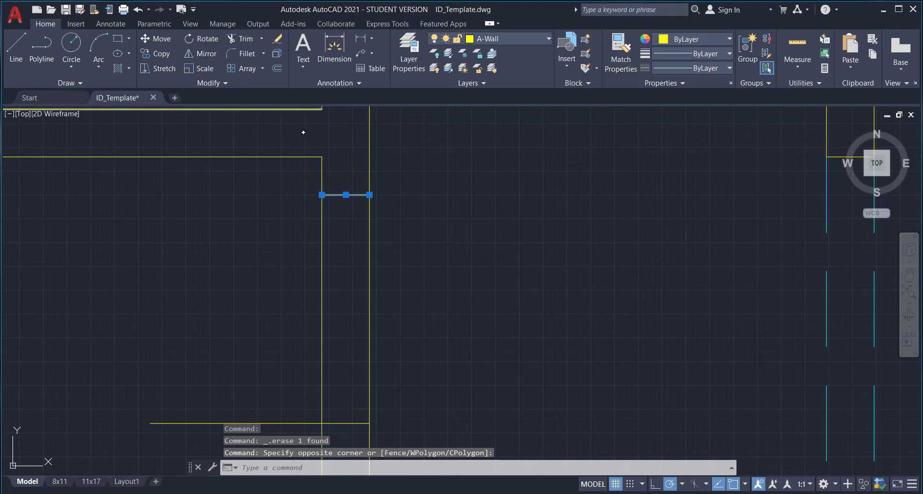
{"action": "left_click", "coordinate": [369, 423]}
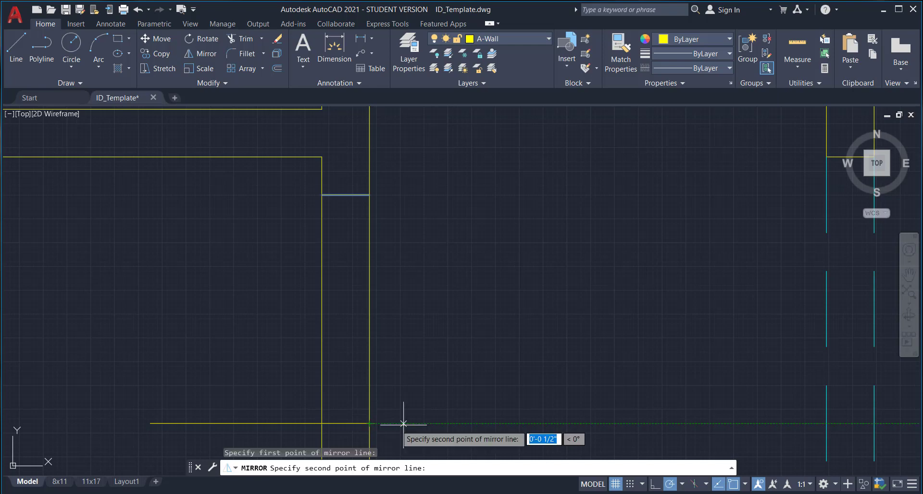
{"action": "left_click", "coordinate": [428, 424]}
{"action": "key", "text": "Return"}
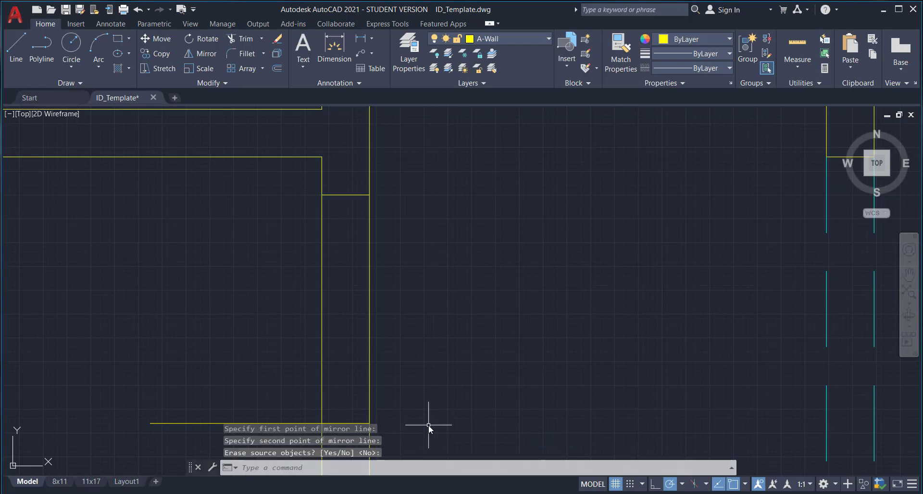
Erase the lower closet's midline and trim both hallway wall lines between the two jamb lines to open the closet
{"action": "scroll", "coordinate": [453, 391], "scroll_direction": "down", "scroll_amount": 4}
{"action": "middle_click_drag", "start_coordinate": [500, 346], "coordinate": [493, 246]}
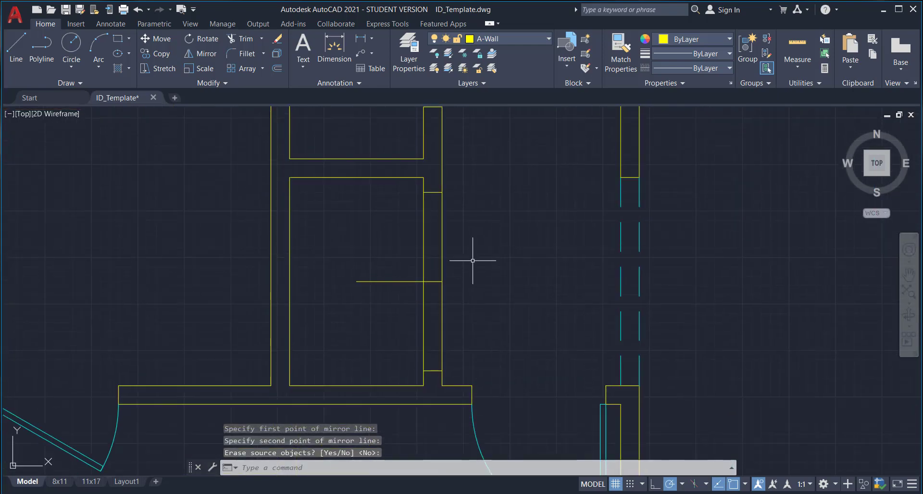
{"action": "left_click_drag", "start_coordinate": [412, 289], "coordinate": [378, 260]}
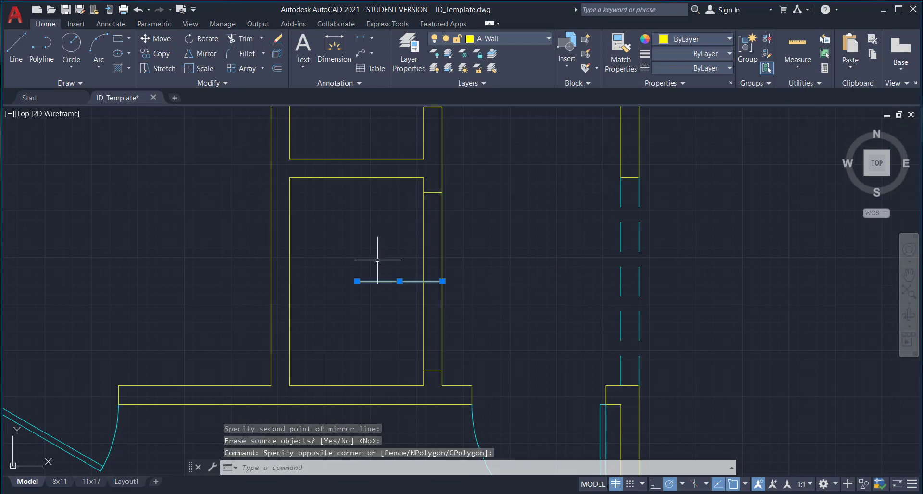
{"action": "key", "text": "Delete"}
{"action": "left_click", "coordinate": [241, 39]}
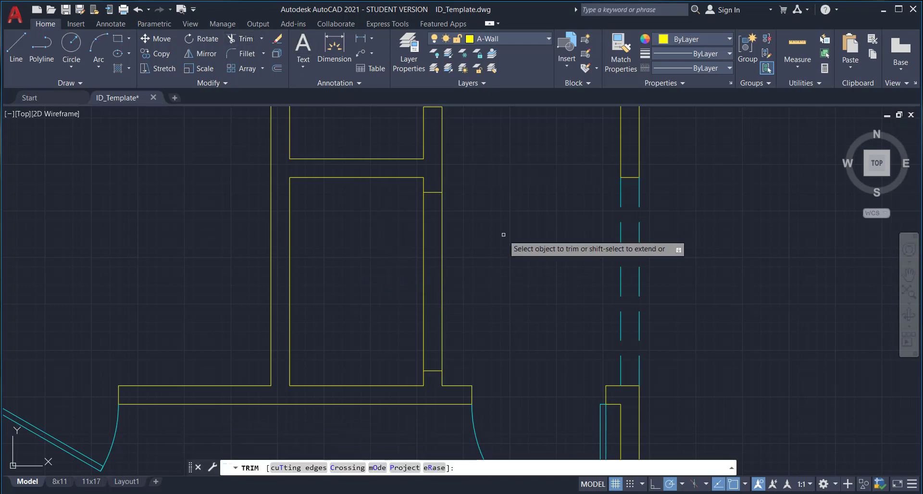
{"action": "mouse_move", "coordinate": [503, 233]}
{"action": "left_mouse_down"}
{"action": "mouse_move", "coordinate": [413, 237]}
{"action": "mouse_move", "coordinate": [417, 228]}
{"action": "left_mouse_up"}
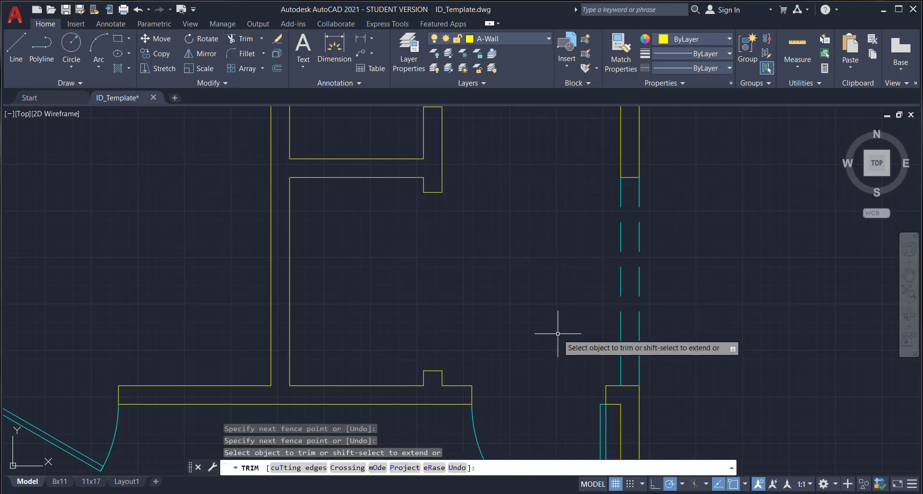
{"action": "key", "text": "Escape"}
Copy the swing door at the hallway's upper end from its hinge corner into the empty space of the large room
{"action": "scroll", "coordinate": [517, 304], "scroll_direction": "down", "scroll_amount": 2}
{"action": "middle_click_drag", "start_coordinate": [524, 314], "coordinate": [417, 383]}
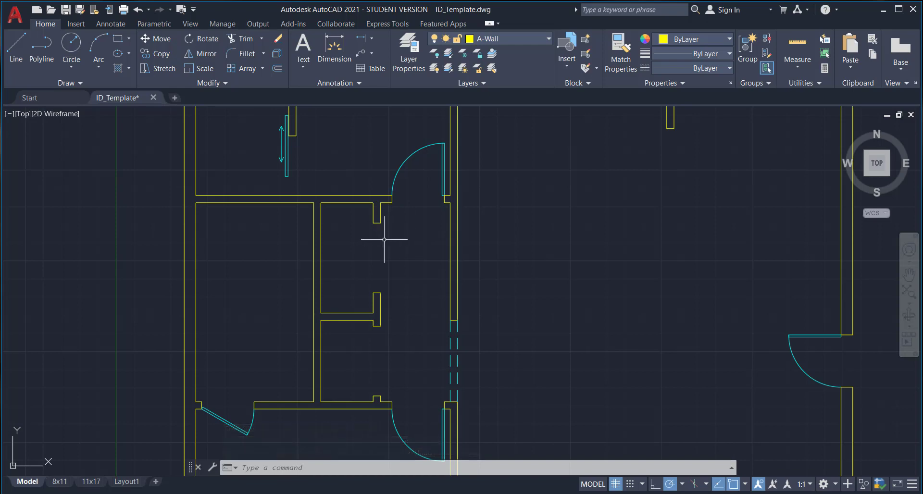
{"action": "left_click", "coordinate": [430, 156]}
{"action": "left_click", "coordinate": [393, 145]}
{"action": "left_click", "coordinate": [155, 54]}
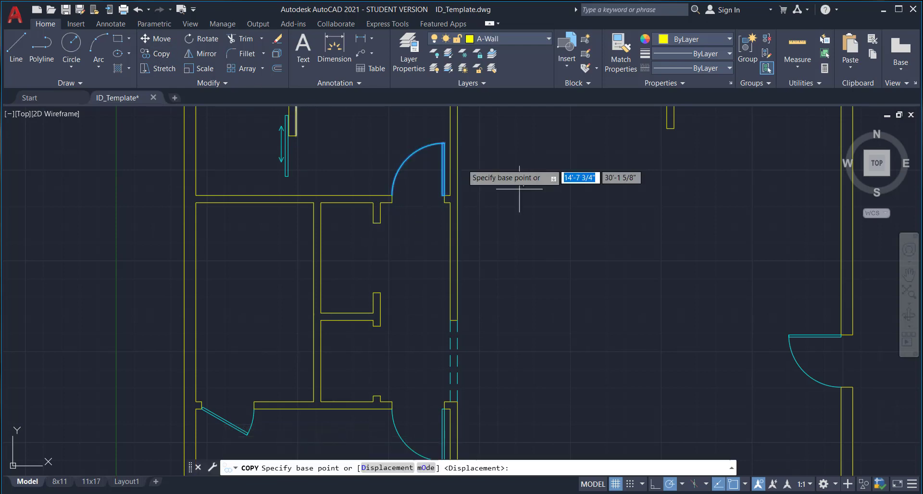
{"action": "left_click", "coordinate": [442, 195]}
{"action": "middle_click_drag", "start_coordinate": [505, 264], "coordinate": [449, 262]}
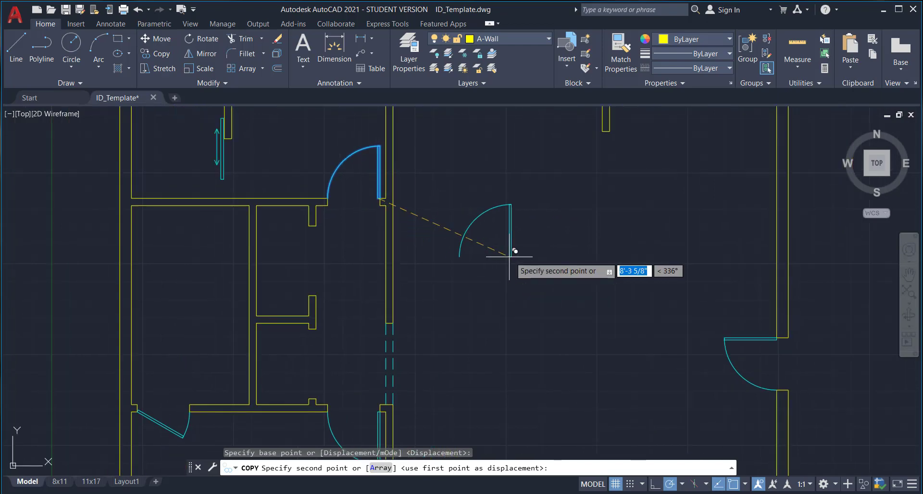
{"action": "left_click", "coordinate": [509, 256]}
{"action": "key", "text": "Escape"}
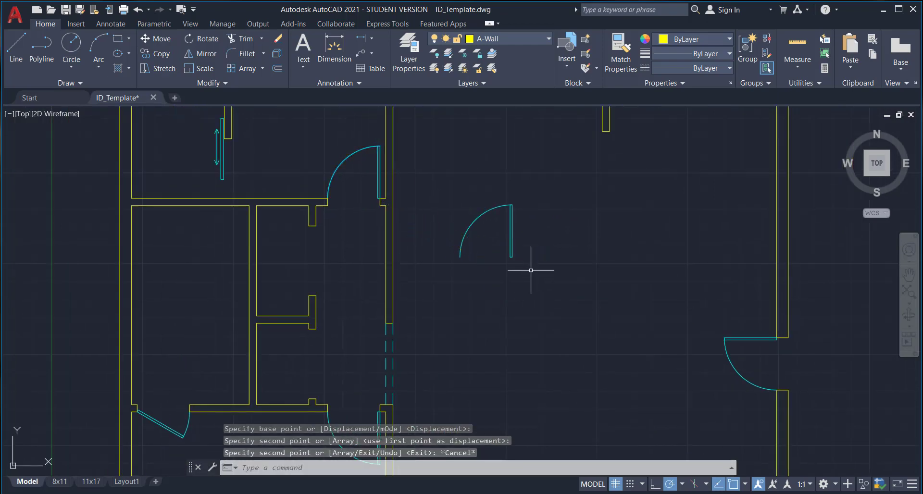
Rotate the copied door 90° clockwise about its hinge corner so its leaf lies horizontally
{"action": "left_click", "coordinate": [531, 270]}
{"action": "left_click", "coordinate": [493, 235]}
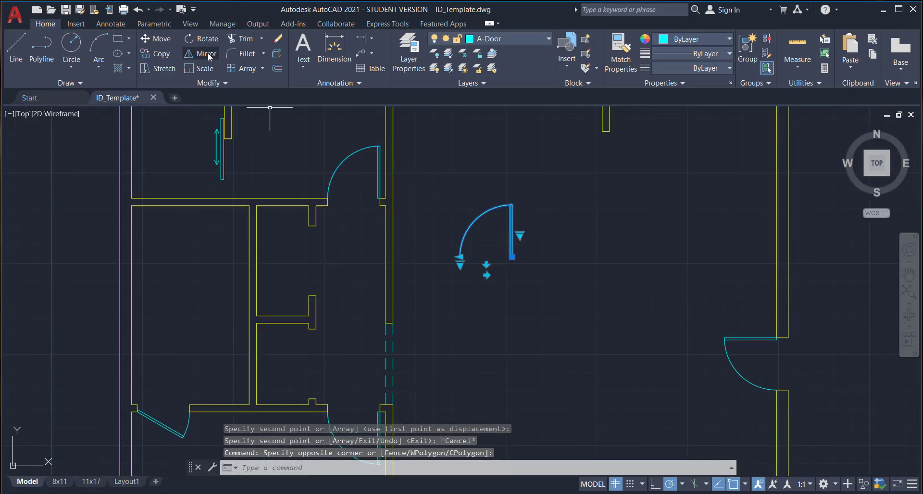
{"action": "left_click", "coordinate": [204, 39]}
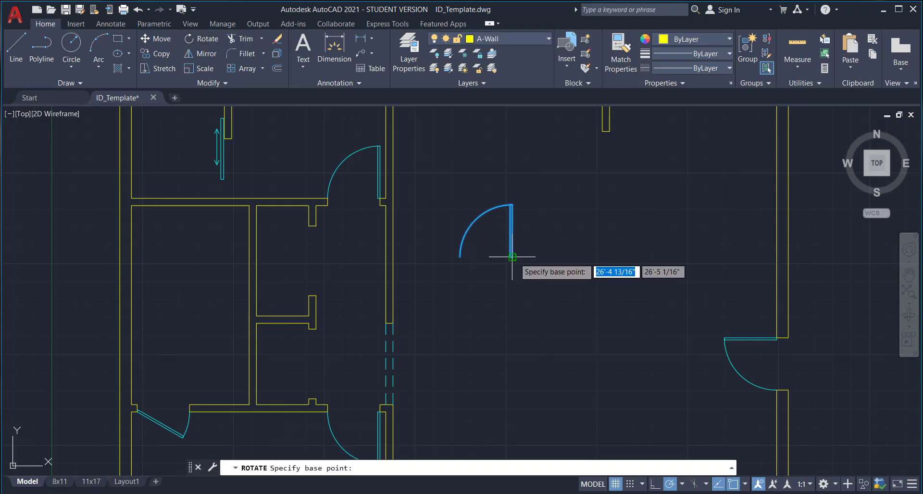
{"action": "left_click", "coordinate": [511, 257]}
{"action": "left_click", "coordinate": [525, 288]}
{"action": "key", "text": "Escape"}
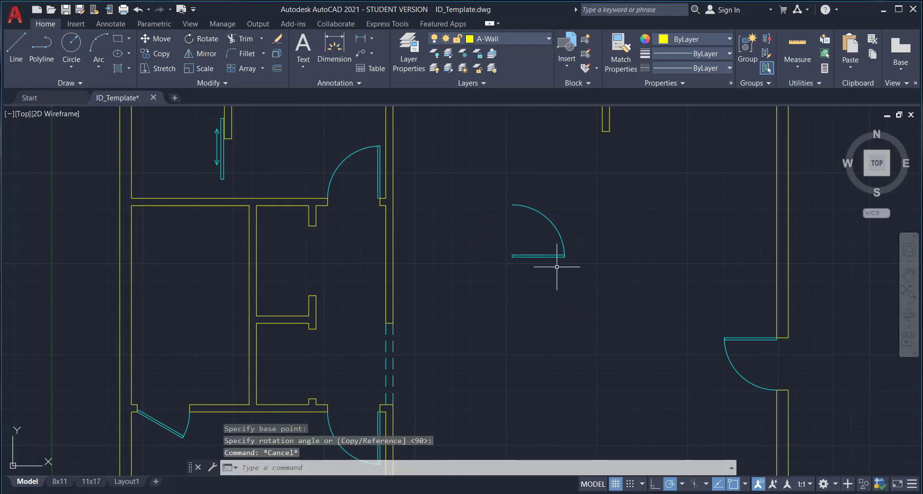
Set the copied door's size to 2'-0"
{"action": "left_click", "coordinate": [552, 261]}
{"action": "left_click", "coordinate": [529, 241]}
{"action": "left_click", "coordinate": [513, 205]}
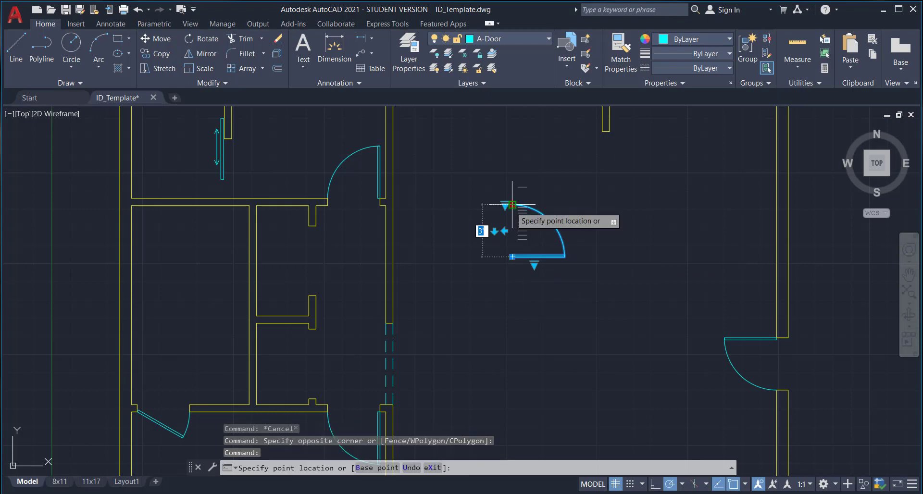
{"action": "key", "text": "Escape"}
{"action": "left_click", "coordinate": [504, 206]}
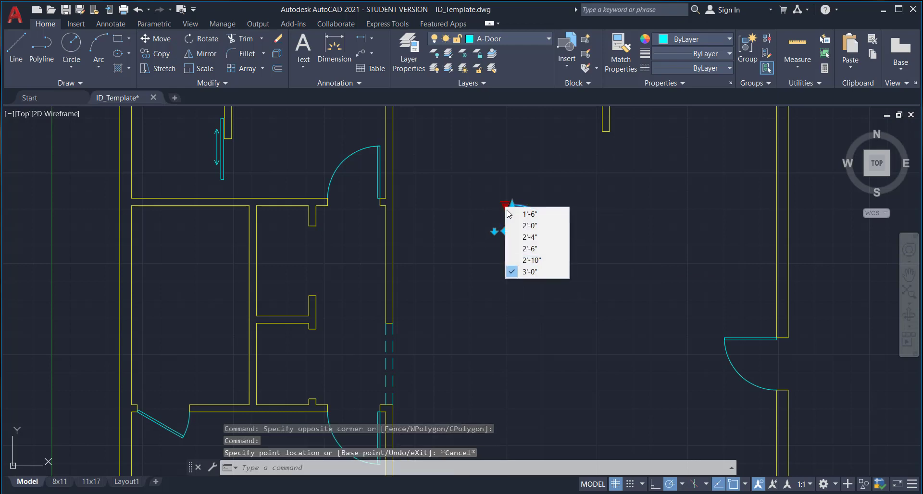
{"action": "left_click", "coordinate": [532, 225]}
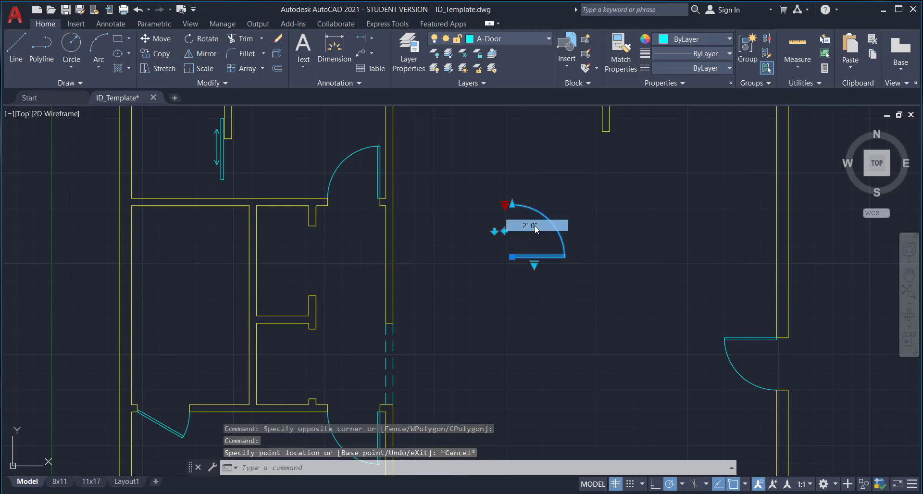
Mirror the 2'-0" door across a horizontal line through its arc's free end, keeping the original, to form a double door
{"action": "left_click", "coordinate": [200, 54]}
{"action": "scroll", "coordinate": [508, 225], "scroll_direction": "up", "scroll_amount": 4}
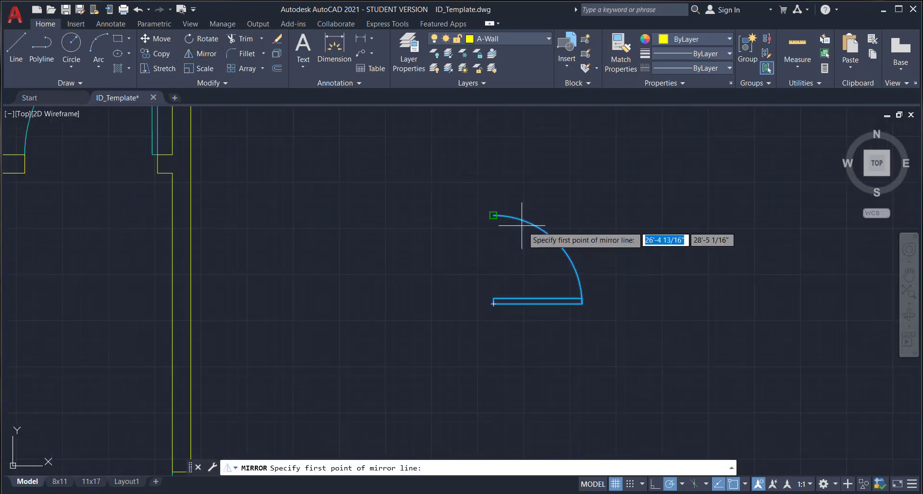
{"action": "left_click", "coordinate": [494, 215]}
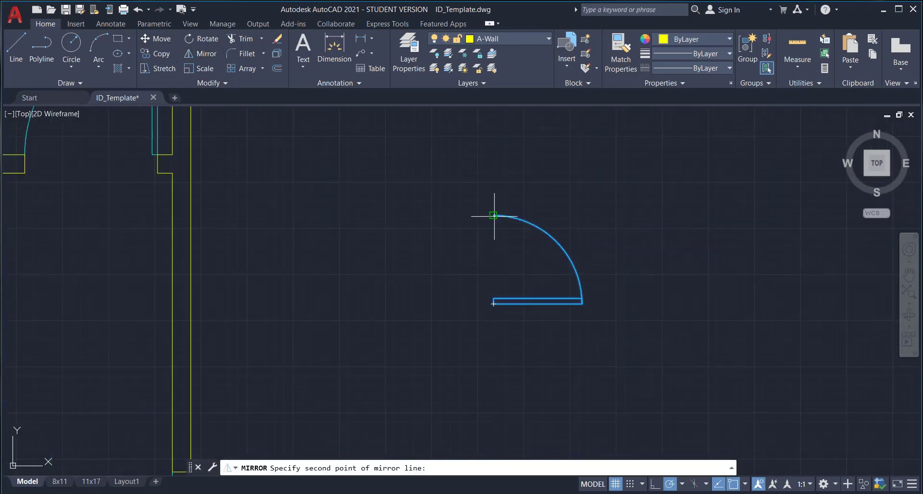
{"action": "left_click", "coordinate": [592, 216]}
{"action": "key", "text": "Return"}
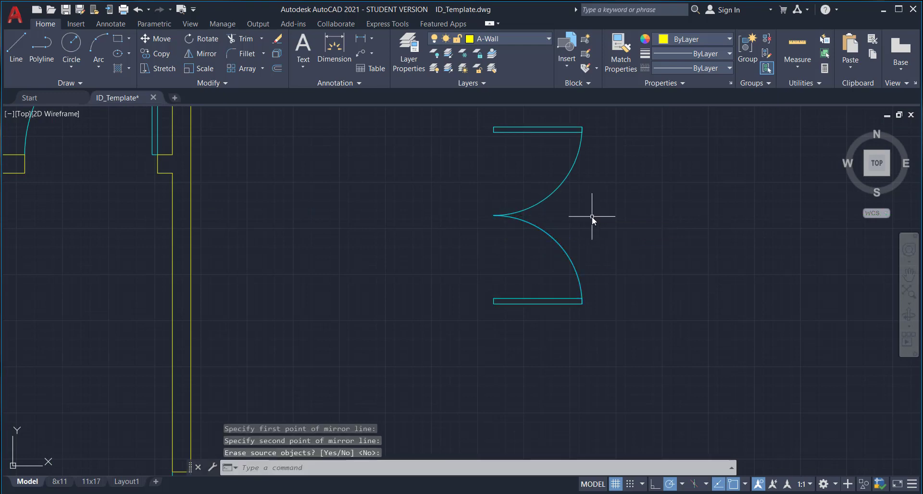
Set both leaves of the double door to Open 30°
{"action": "left_click", "coordinate": [584, 192]}
{"action": "left_click", "coordinate": [541, 181]}
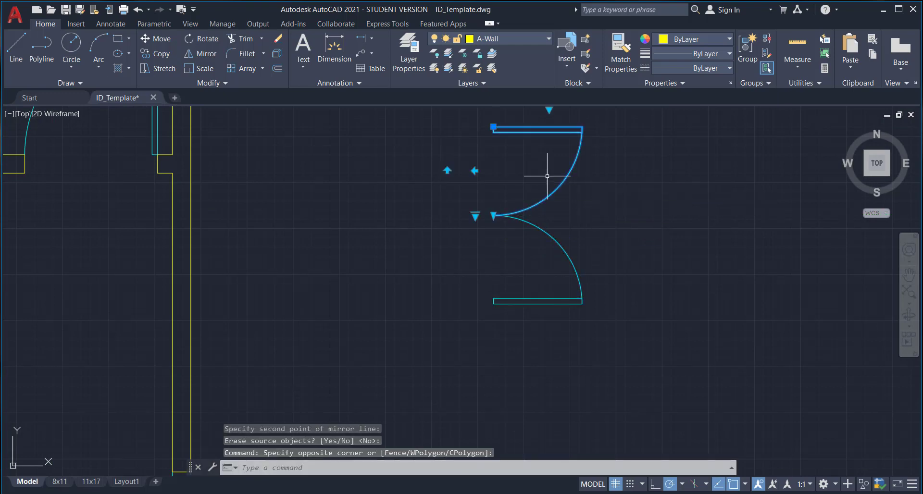
{"action": "middle_click_drag", "start_coordinate": [537, 163], "coordinate": [522, 192]}
{"action": "left_click", "coordinate": [535, 137]}
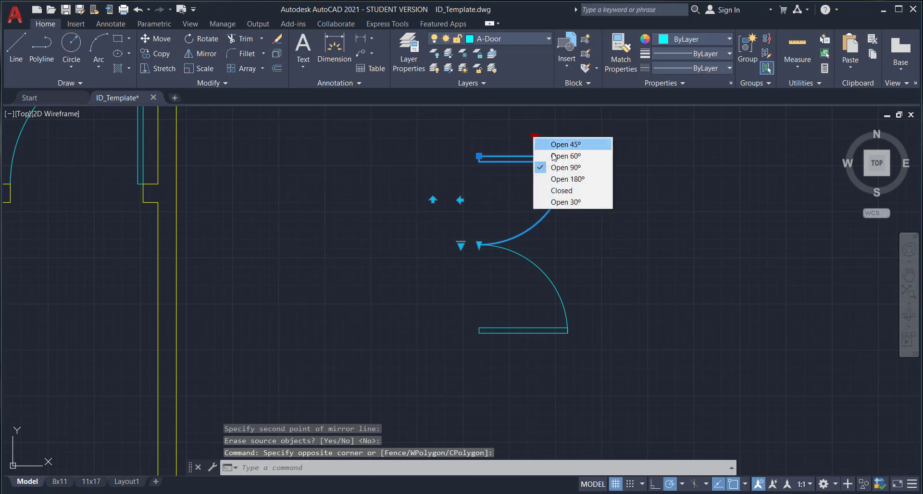
{"action": "left_click", "coordinate": [575, 203]}
{"action": "left_click", "coordinate": [526, 324]}
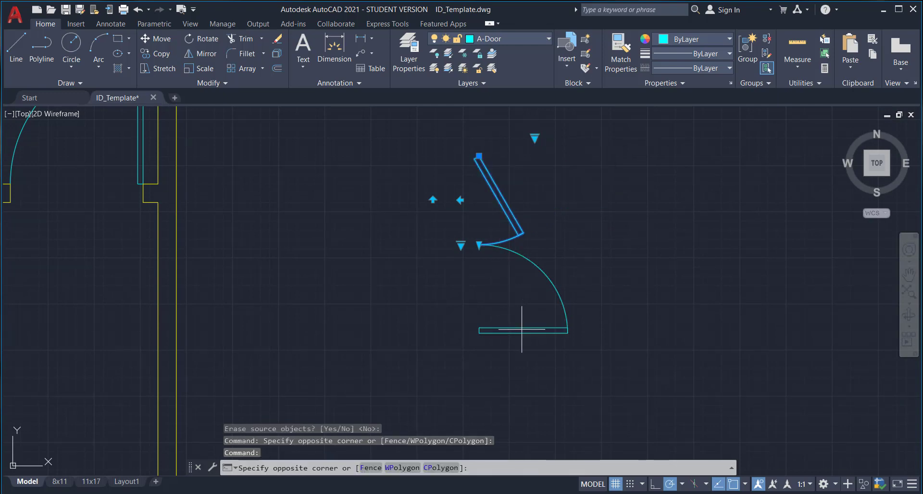
{"action": "left_click", "coordinate": [511, 318]}
{"action": "left_click", "coordinate": [535, 352]}
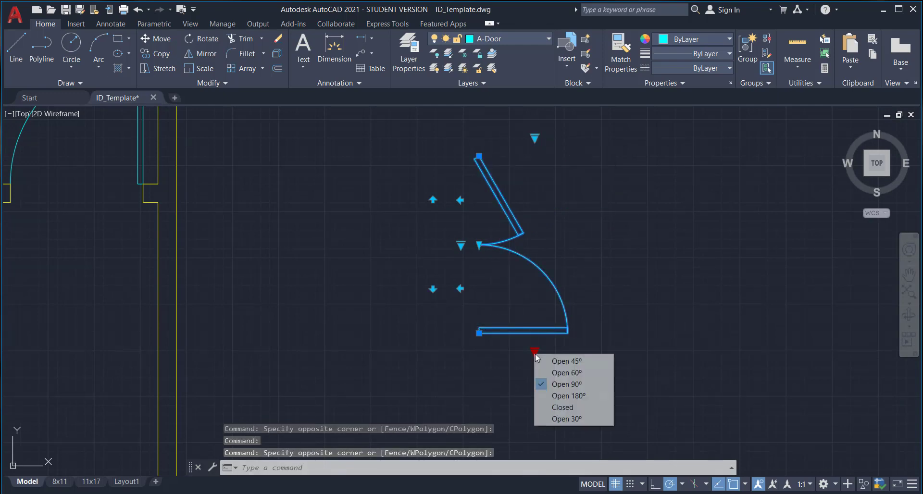
{"action": "left_click", "coordinate": [564, 421]}
{"action": "key", "text": "Escape"}
{"action": "scroll", "coordinate": [568, 331], "scroll_direction": "down", "scroll_amount": 3}
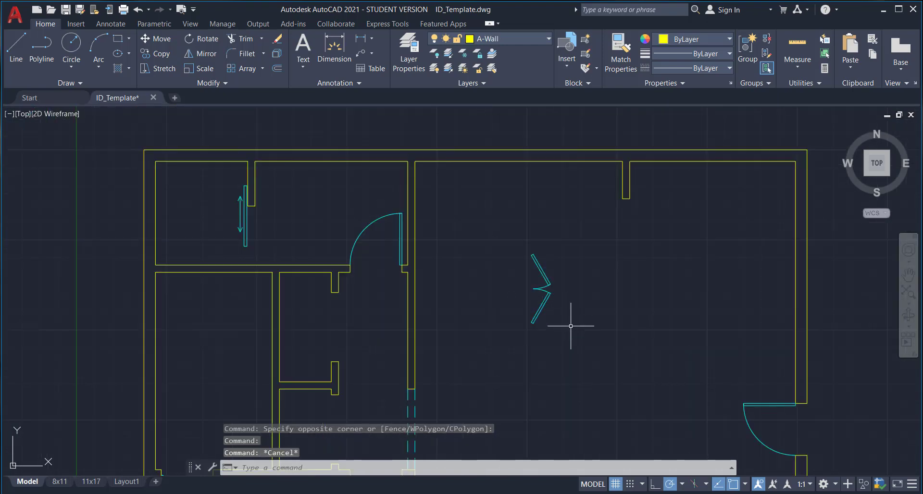
Move the double door from its upper hinge corner to the hallway-side corner of the upper closet opening's upper jamb
{"action": "left_click", "coordinate": [573, 352]}
{"action": "left_click", "coordinate": [500, 243]}
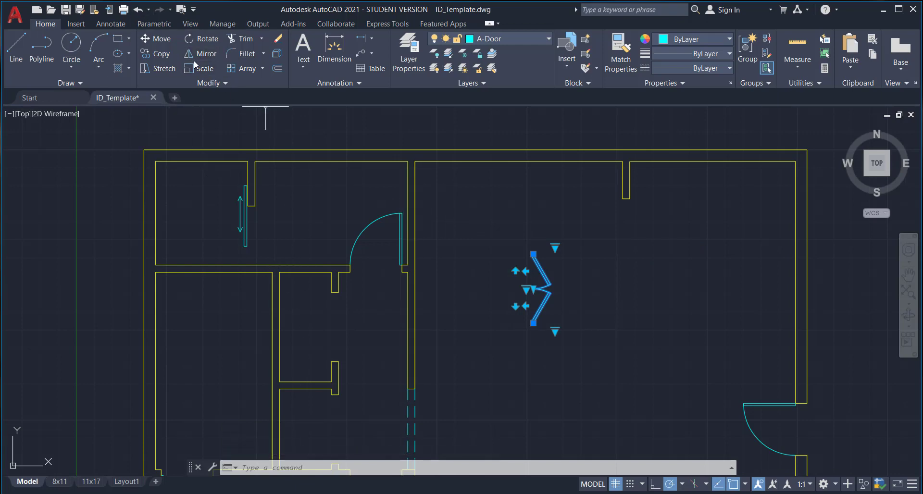
{"action": "left_click", "coordinate": [152, 38]}
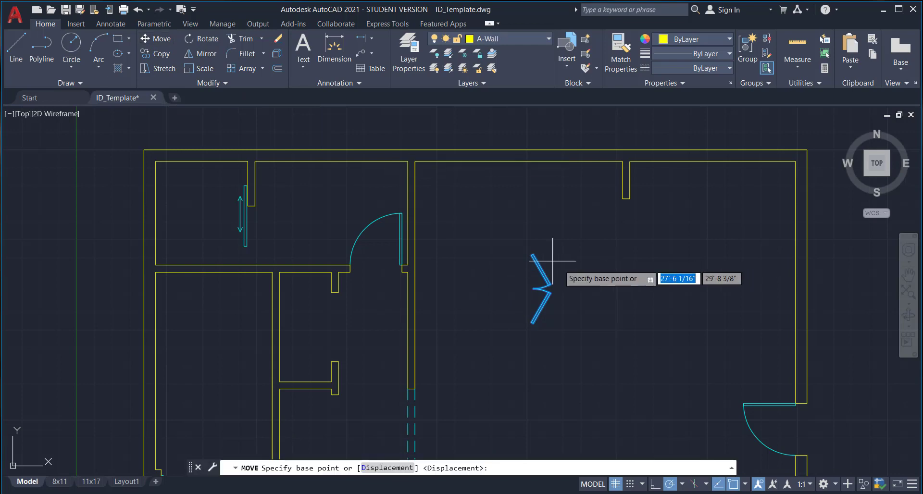
{"action": "scroll", "coordinate": [542, 254], "scroll_direction": "up", "scroll_amount": 5}
{"action": "left_click", "coordinate": [515, 301]}
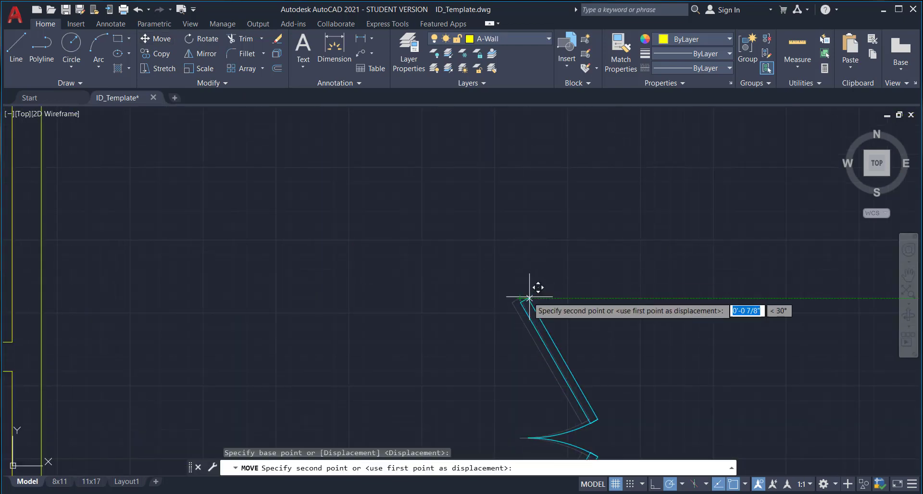
{"action": "scroll", "coordinate": [504, 297], "scroll_direction": "down", "scroll_amount": 4}
{"action": "scroll", "coordinate": [331, 288], "scroll_direction": "up", "scroll_amount": 5}
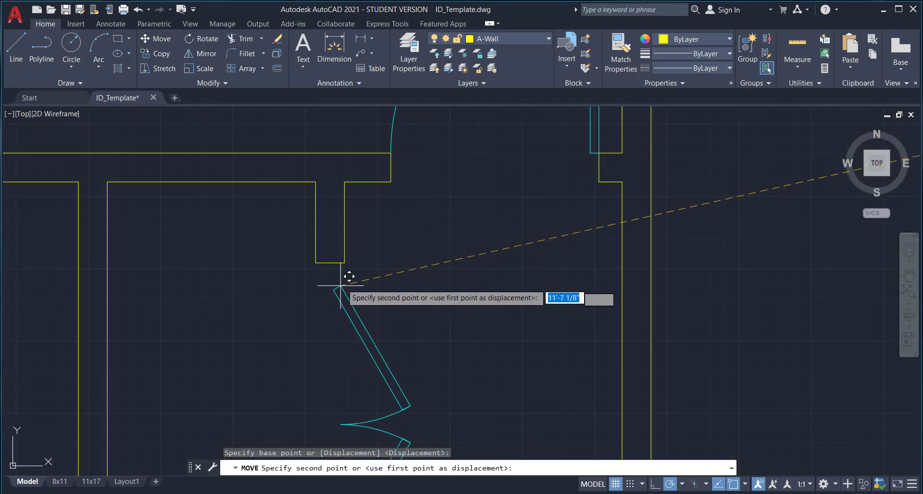
{"action": "left_click", "coordinate": [353, 254]}
{"action": "scroll", "coordinate": [463, 389], "scroll_direction": "down", "scroll_amount": 2}
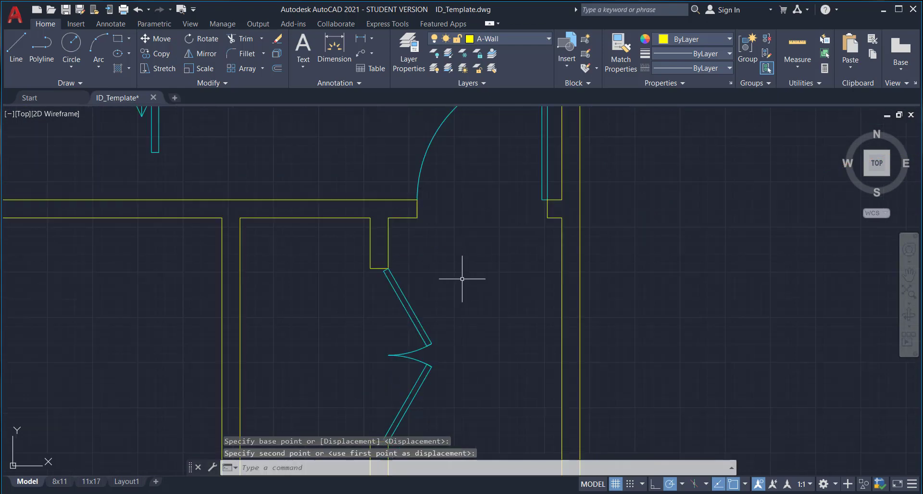
Copy the closet double door from its upper hinge corner to the hallway-side corner of the lower closet opening's upper jamb
{"action": "mouse_move", "coordinate": [463, 389]}
{"action": "middle_mouse_down"}
{"action": "mouse_move", "coordinate": [447, 247]}
{"action": "mouse_move", "coordinate": [448, 260]}
{"action": "middle_mouse_up"}
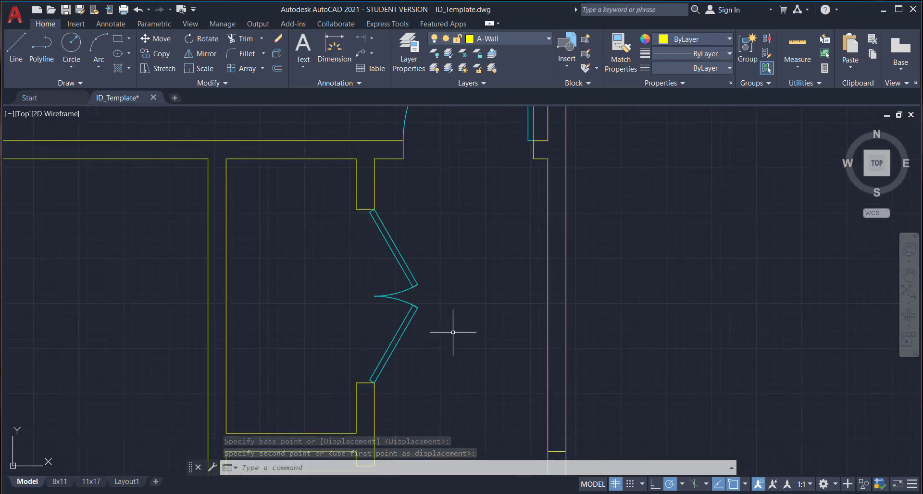
{"action": "scroll", "coordinate": [462, 334], "scroll_direction": "down", "scroll_amount": 3}
{"action": "mouse_move", "coordinate": [439, 358]}
{"action": "middle_mouse_down"}
{"action": "mouse_move", "coordinate": [437, 310]}
{"action": "mouse_move", "coordinate": [409, 271]}
{"action": "middle_mouse_up"}
{"action": "left_click", "coordinate": [428, 249]}
{"action": "left_click", "coordinate": [390, 220]}
{"action": "left_click", "coordinate": [447, 220]}
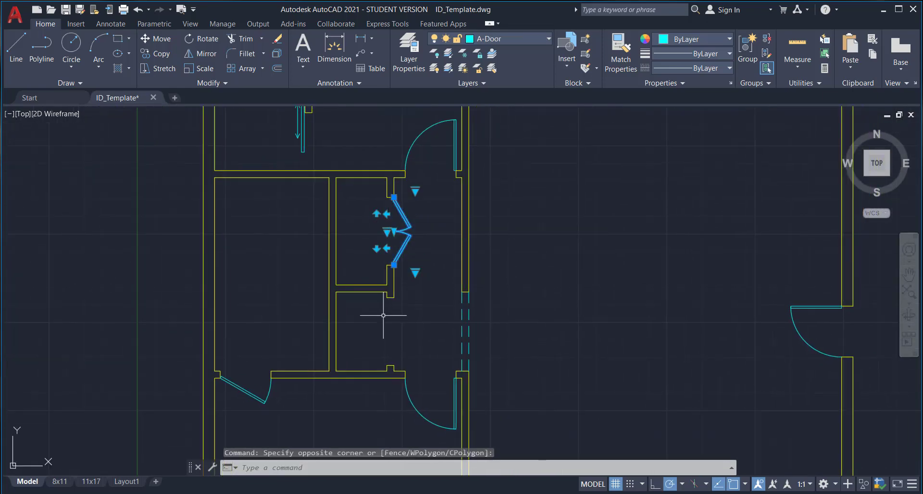
{"action": "left_click", "coordinate": [159, 53]}
{"action": "scroll", "coordinate": [399, 192], "scroll_direction": "up", "scroll_amount": 5}
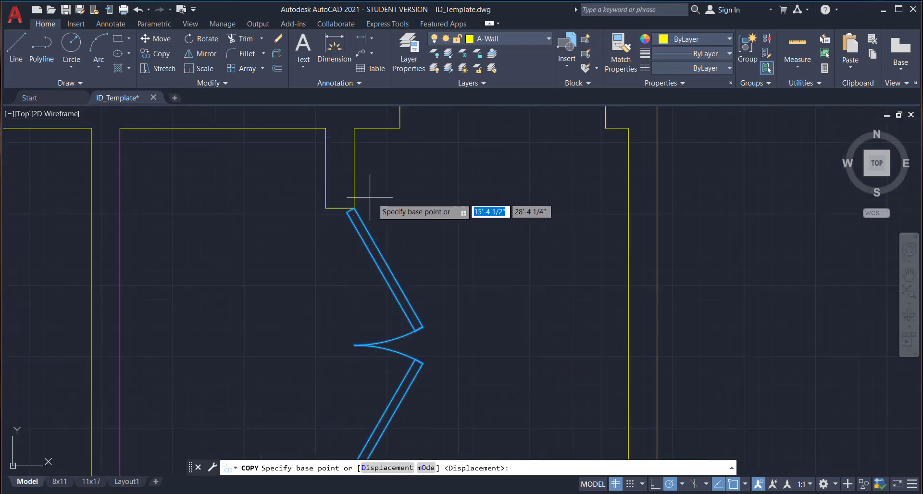
{"action": "left_click", "coordinate": [354, 208]}
{"action": "scroll", "coordinate": [371, 264], "scroll_direction": "down", "scroll_amount": 3}
{"action": "scroll", "coordinate": [380, 337], "scroll_direction": "up", "scroll_amount": 2}
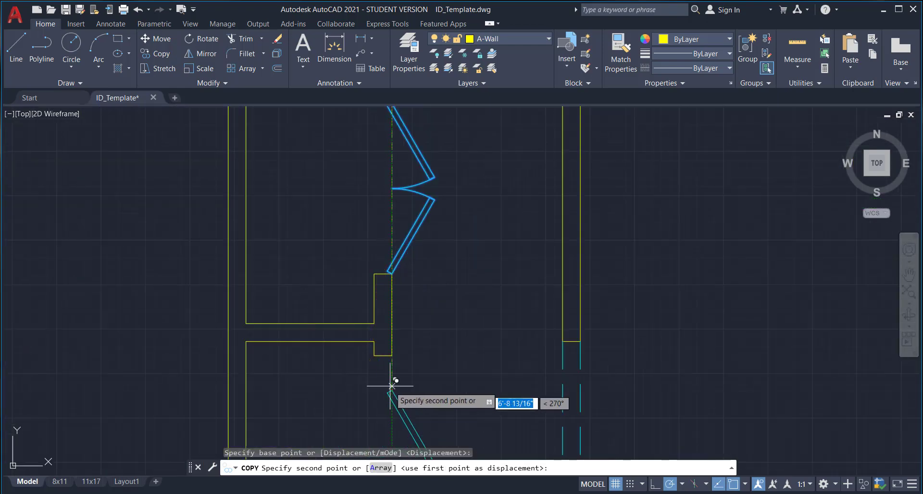
{"action": "left_click", "coordinate": [391, 356]}
{"action": "scroll", "coordinate": [452, 363], "scroll_direction": "down", "scroll_amount": 2}
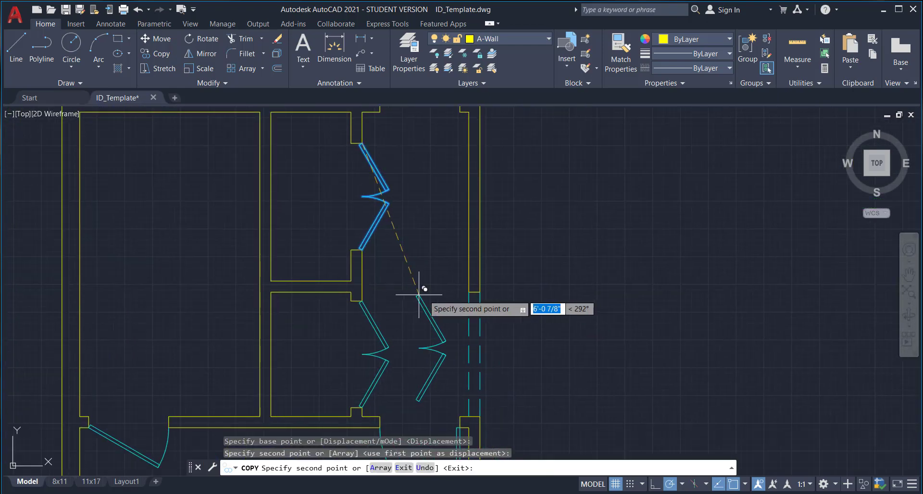
{"action": "key", "text": "Escape"}
Trim the lower exterior wall's inner line between the two faces of the vertical partition that meets it
{"action": "scroll", "coordinate": [449, 305], "scroll_direction": "down", "scroll_amount": 1}
{"action": "middle_click_drag", "start_coordinate": [526, 331], "coordinate": [443, 296]}
{"action": "scroll", "coordinate": [505, 299], "scroll_direction": "down", "scroll_amount": 2}
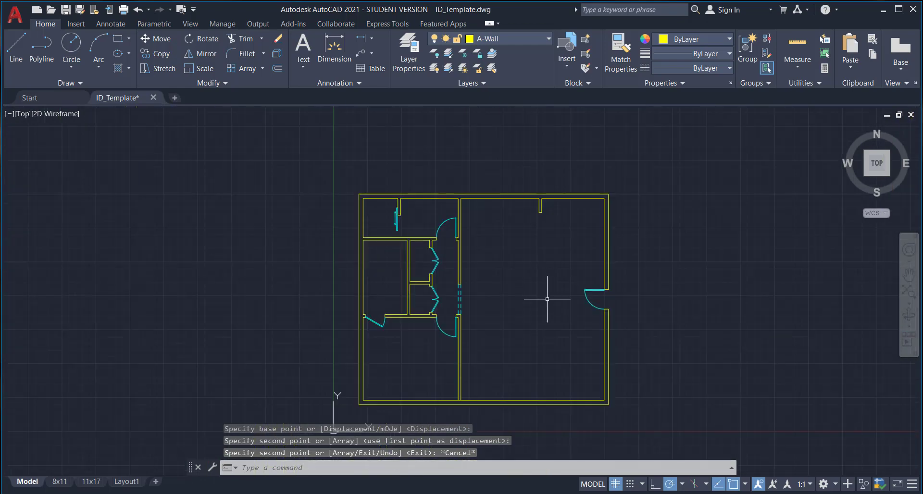
{"action": "middle_click_drag", "start_coordinate": [547, 299], "coordinate": [464, 259]}
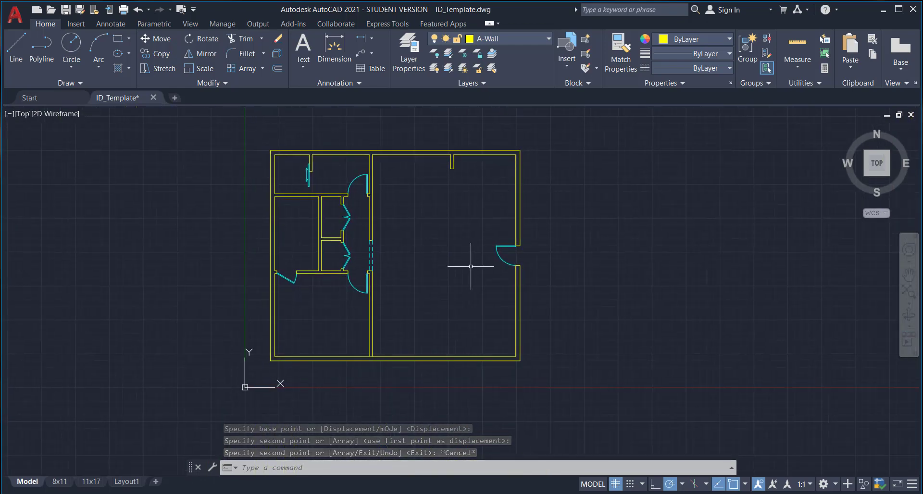
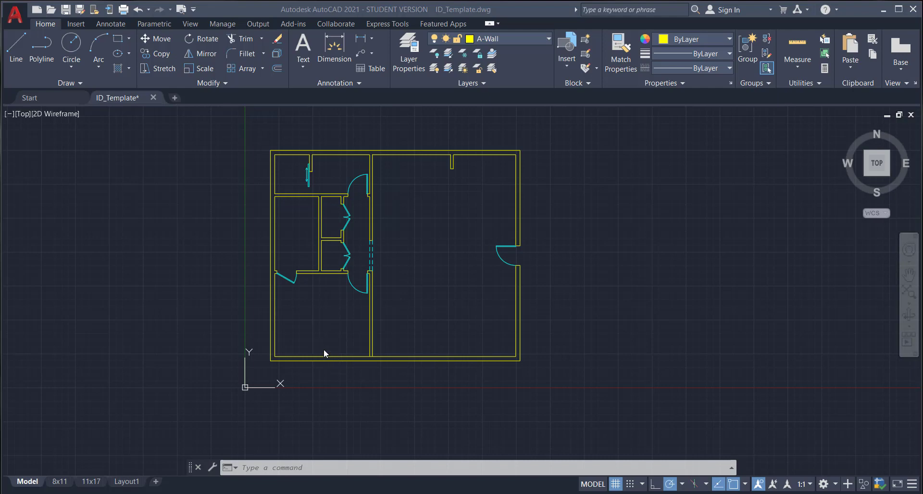
{"action": "scroll", "coordinate": [369, 363], "scroll_direction": "up", "scroll_amount": 5}
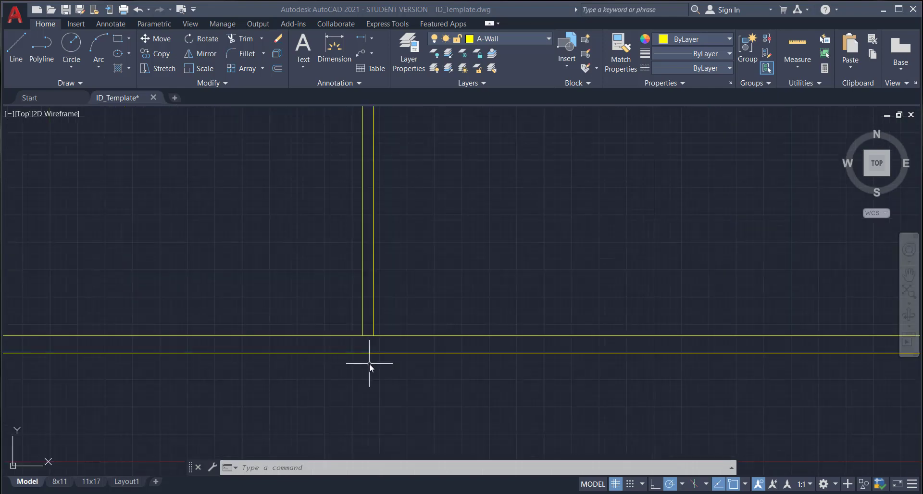
{"action": "scroll", "coordinate": [371, 341], "scroll_direction": "up", "scroll_amount": 4}
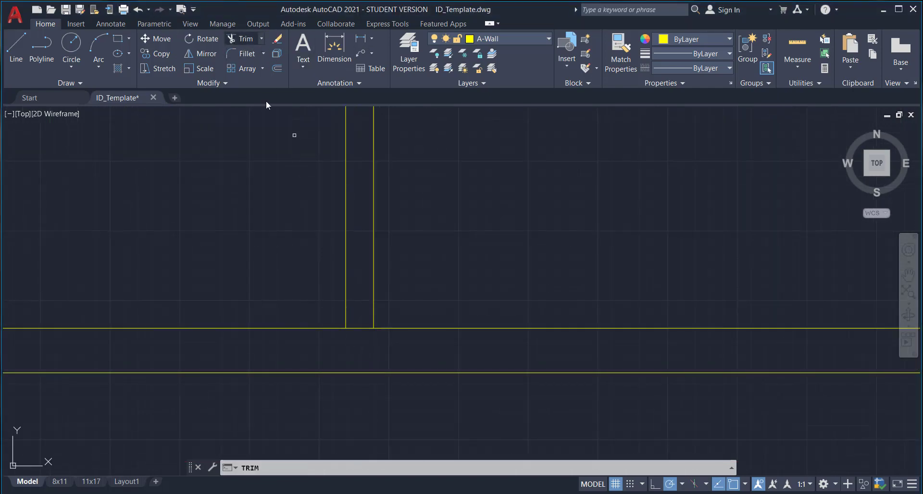
{"action": "left_click_drag", "start_coordinate": [362, 326], "coordinate": [359, 331]}
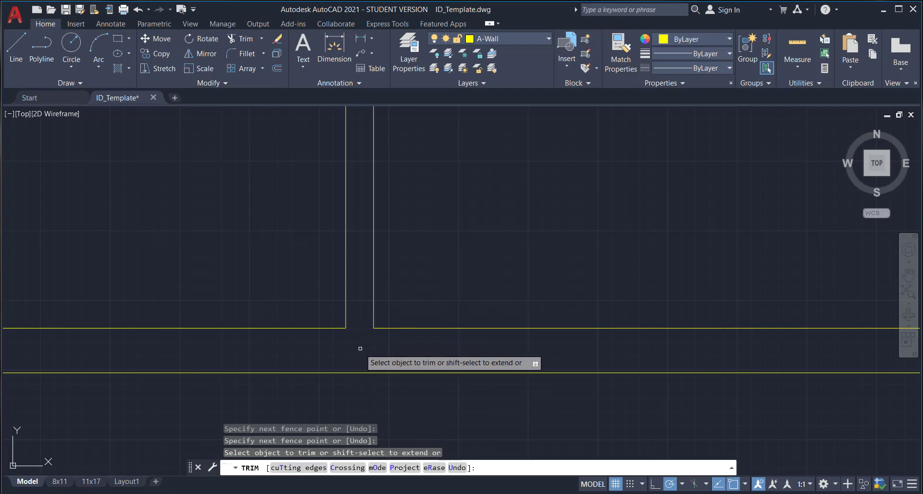
{"action": "scroll", "coordinate": [363, 361], "scroll_direction": "down", "scroll_amount": 2}
{"action": "key", "text": "Escape"}
{"action": "scroll", "coordinate": [492, 390], "scroll_direction": "down", "scroll_amount": 3}
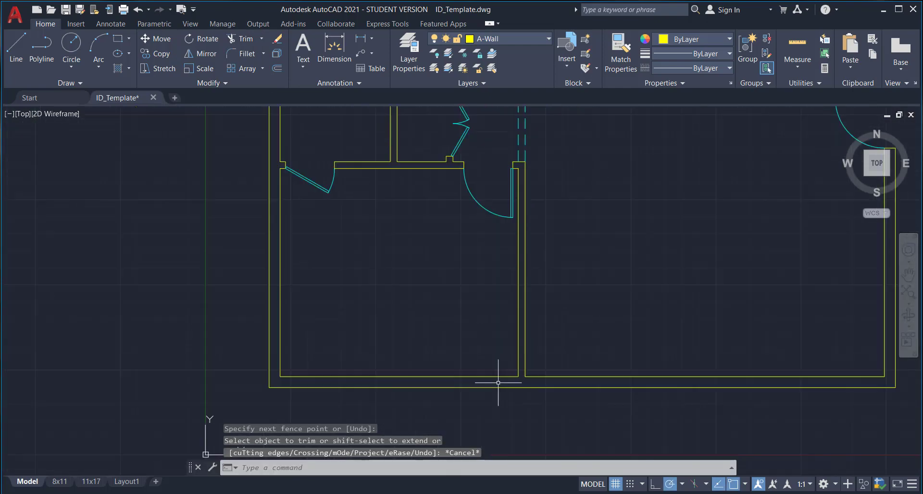
Draw a line across the lower exterior wall at the midpoint of the lower-left room's inner wall line
{"action": "left_click", "coordinate": [408, 376]}
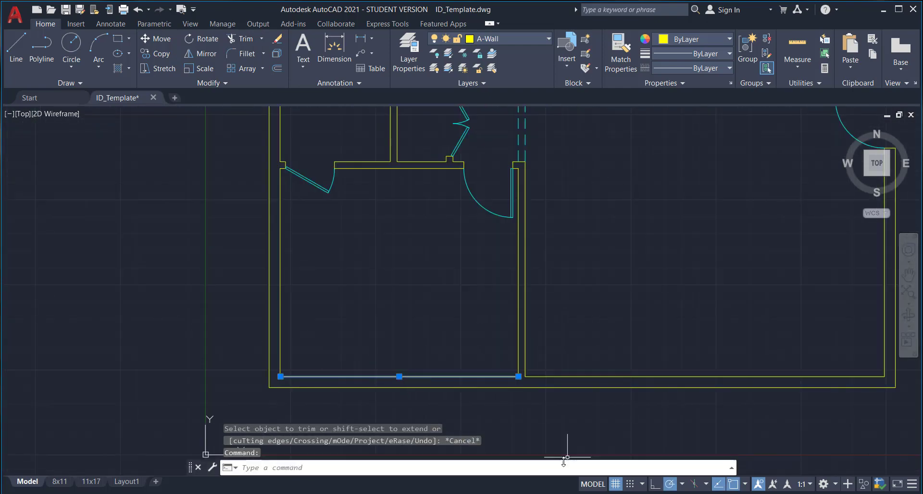
{"action": "scroll", "coordinate": [518, 376], "scroll_direction": "up", "scroll_amount": 2}
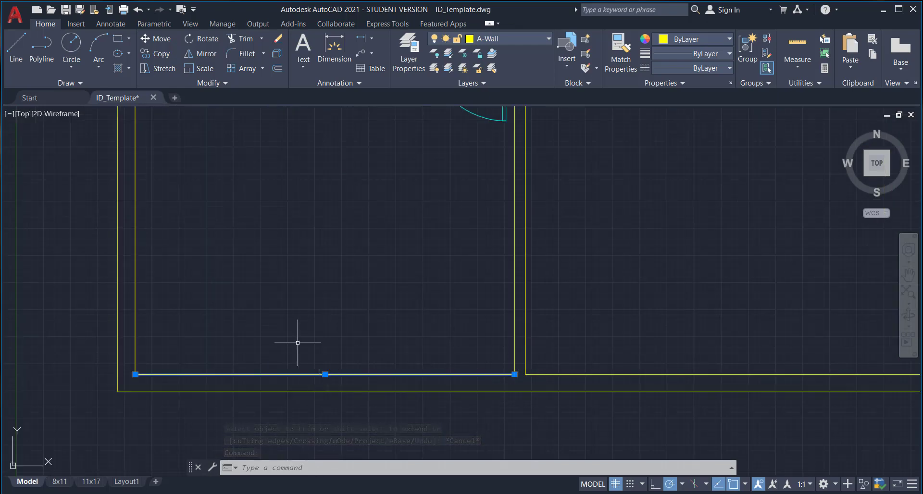
{"action": "left_click", "coordinate": [17, 48]}
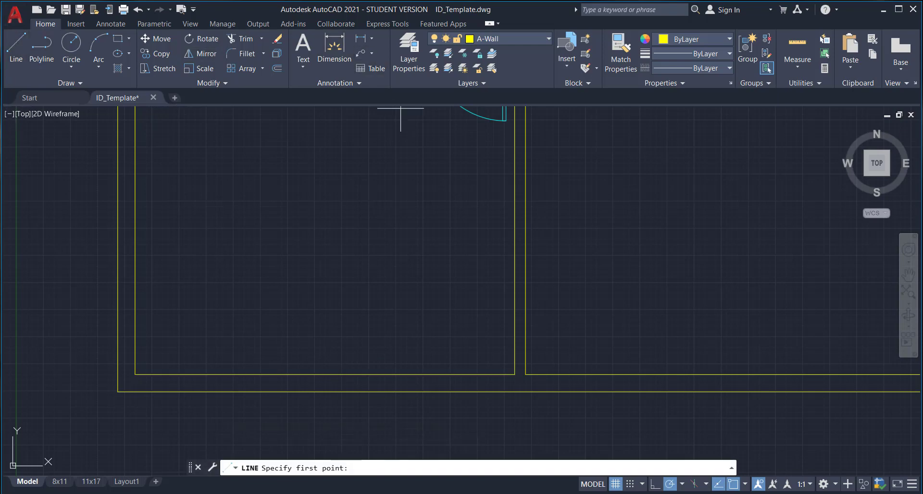
{"action": "left_click", "coordinate": [320, 383]}
{"action": "key", "text": "Escape"}
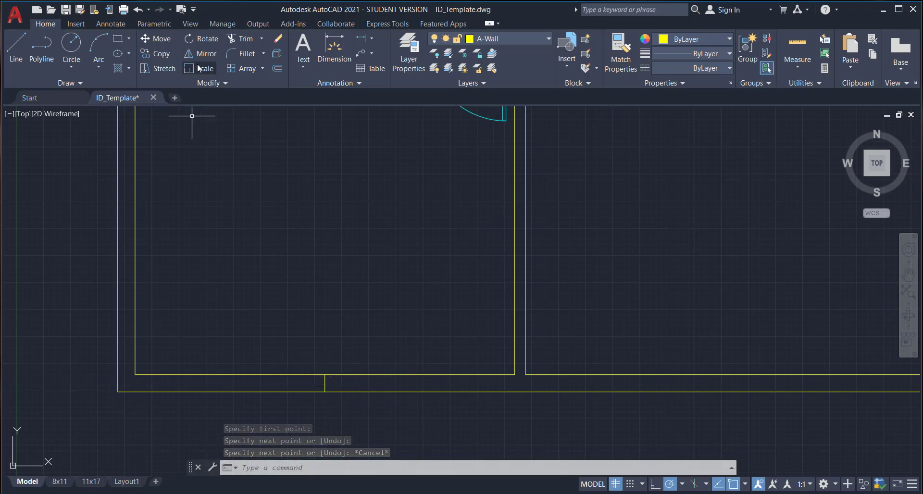
Offset the line across the wall by 2'6 to both sides to form the window jambs
{"action": "left_click", "coordinate": [277, 70]}
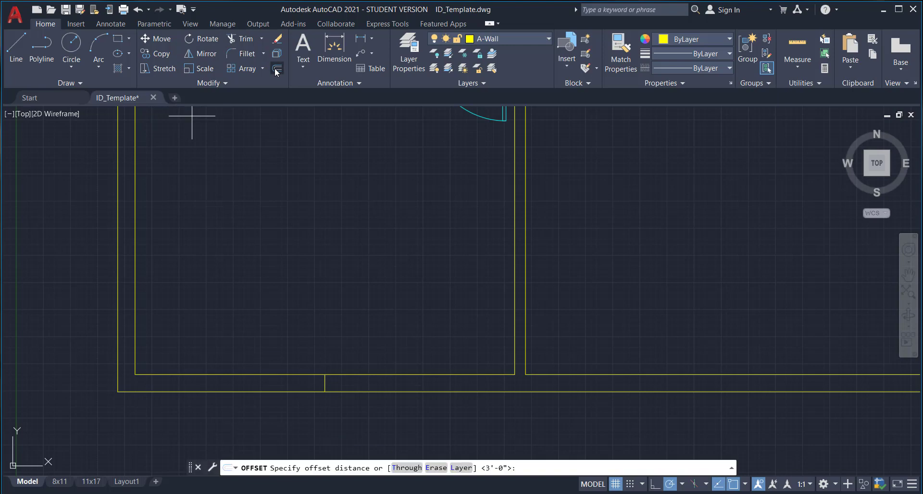
{"action": "type", "text": "2'6"}
{"action": "key", "text": "Return"}
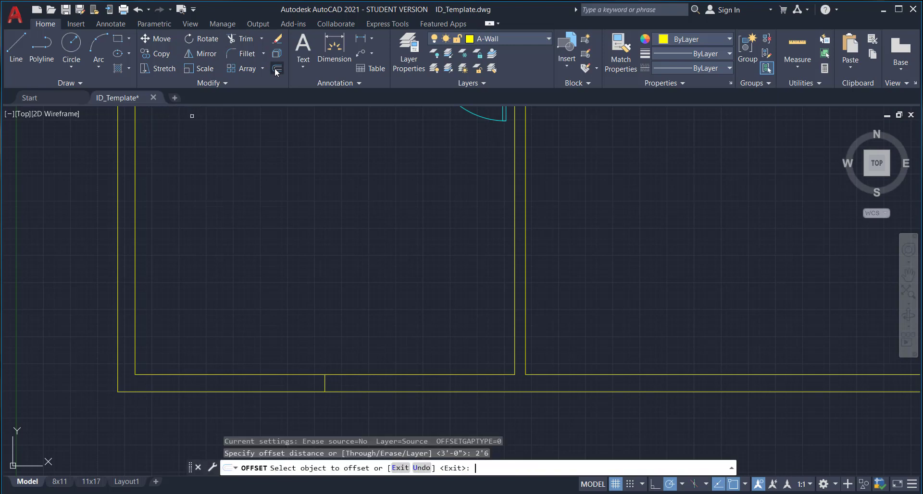
{"action": "left_click", "coordinate": [325, 383]}
{"action": "left_click", "coordinate": [252, 383]}
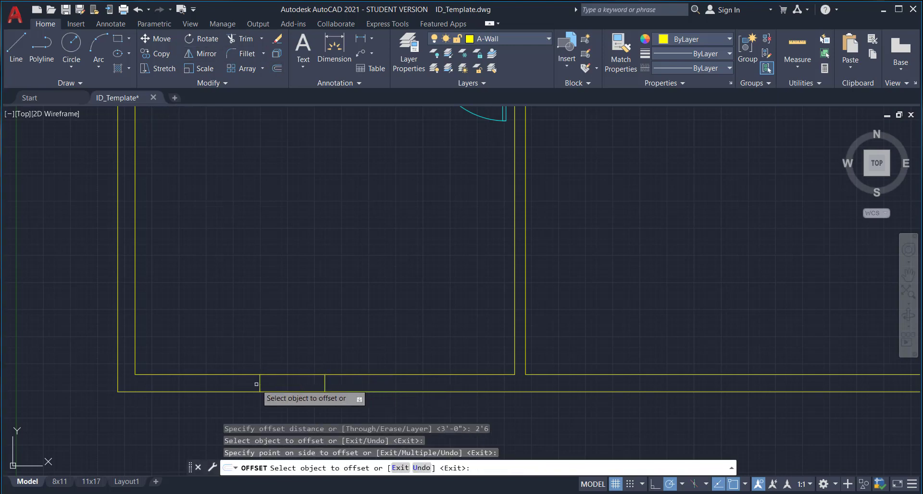
{"action": "left_click", "coordinate": [325, 383]}
{"action": "left_click", "coordinate": [414, 385]}
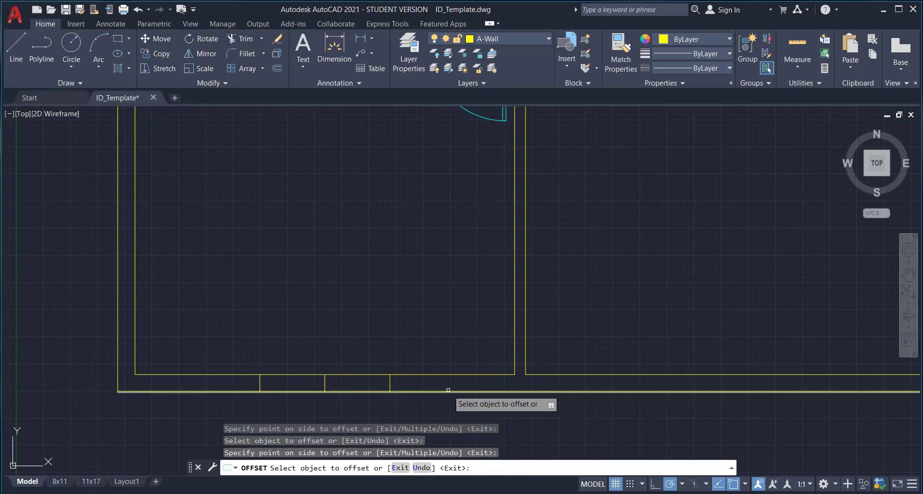
{"action": "key", "text": "Escape"}
Erase the middle line and trim both wall lines between the jambs to open the window gap
{"action": "left_click", "coordinate": [323, 384]}
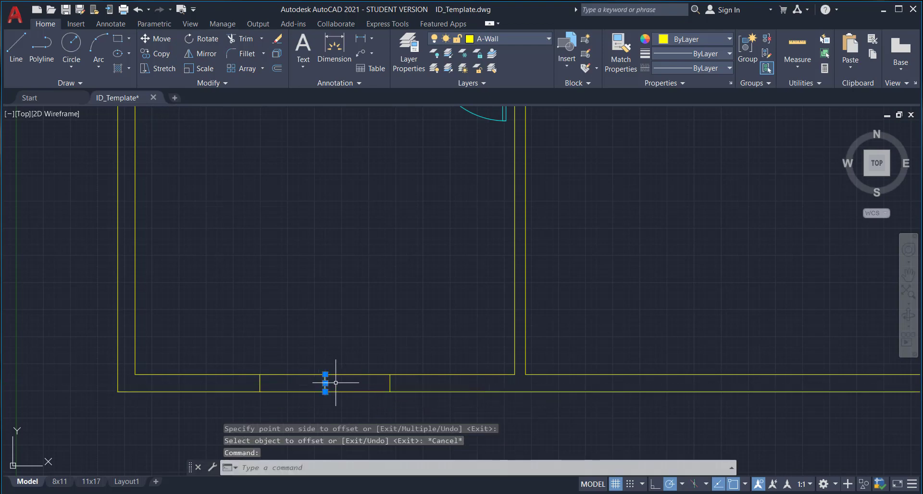
{"action": "key", "text": "Delete"}
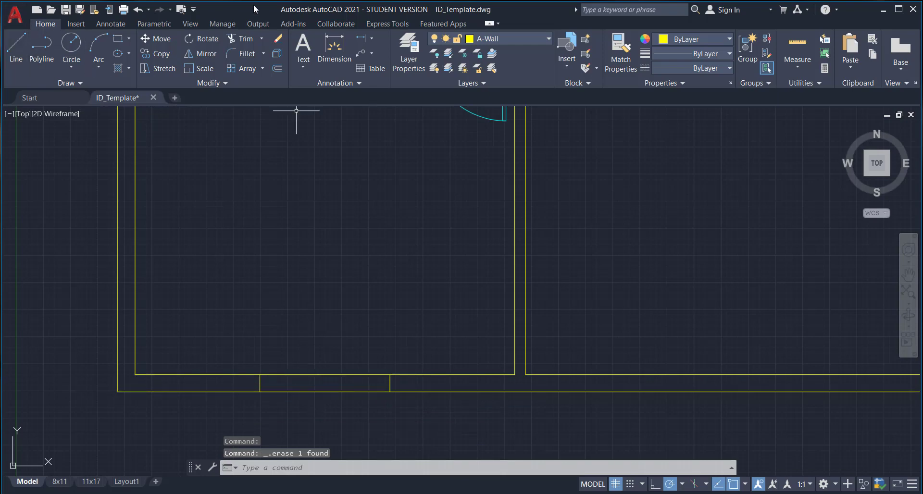
{"action": "left_click", "coordinate": [239, 39]}
{"action": "left_click_drag", "start_coordinate": [336, 410], "coordinate": [331, 365]}
{"action": "key", "text": "Escape"}
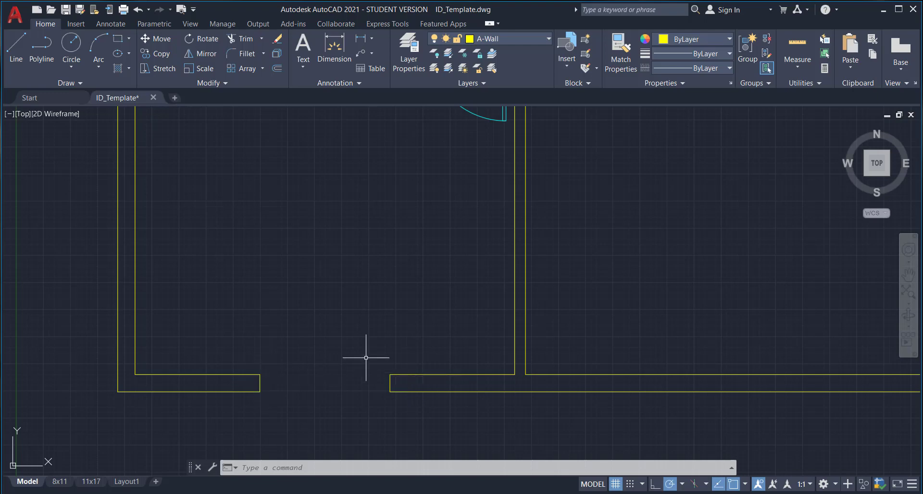
Make A-Glaz the current layer and draw a line across the window opening along the wall's inner face
{"action": "left_click", "coordinate": [517, 37]}
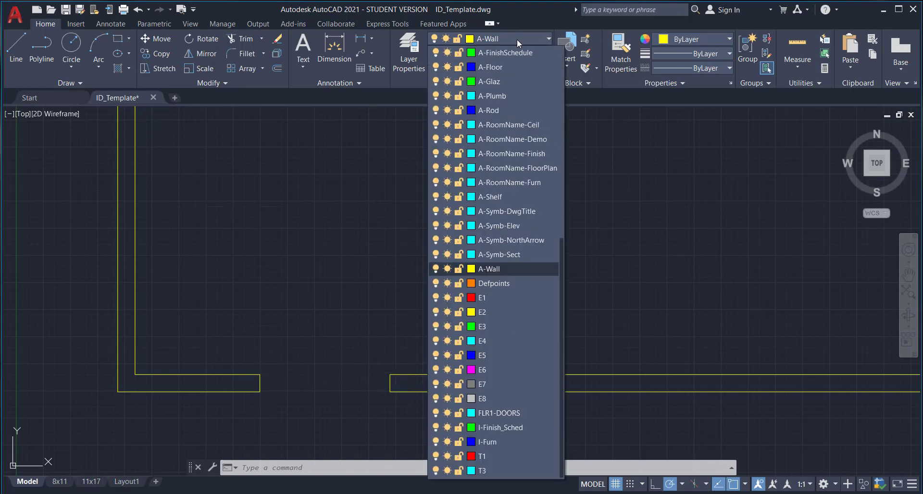
{"action": "left_click", "coordinate": [500, 81]}
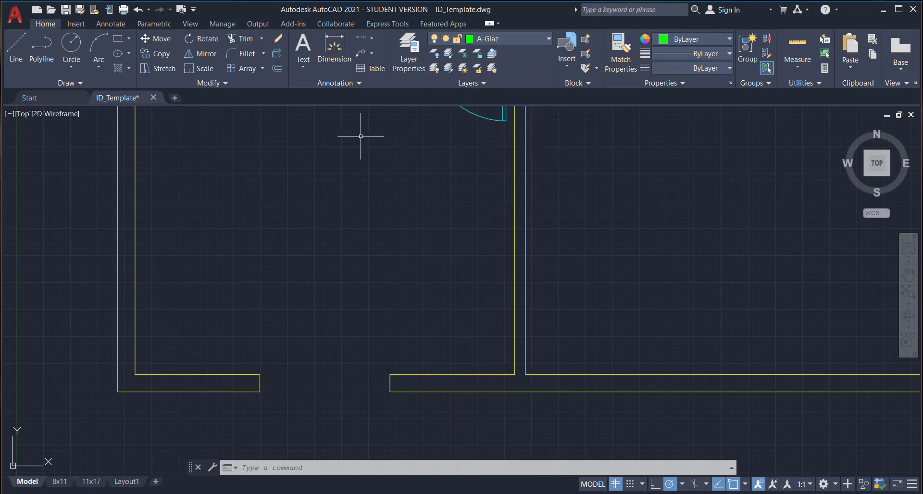
{"action": "left_click", "coordinate": [18, 44]}
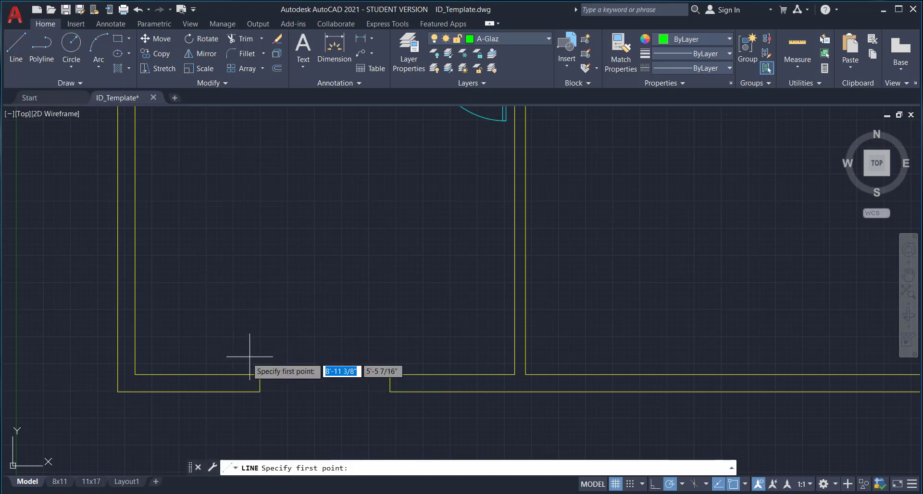
{"action": "left_click", "coordinate": [261, 374]}
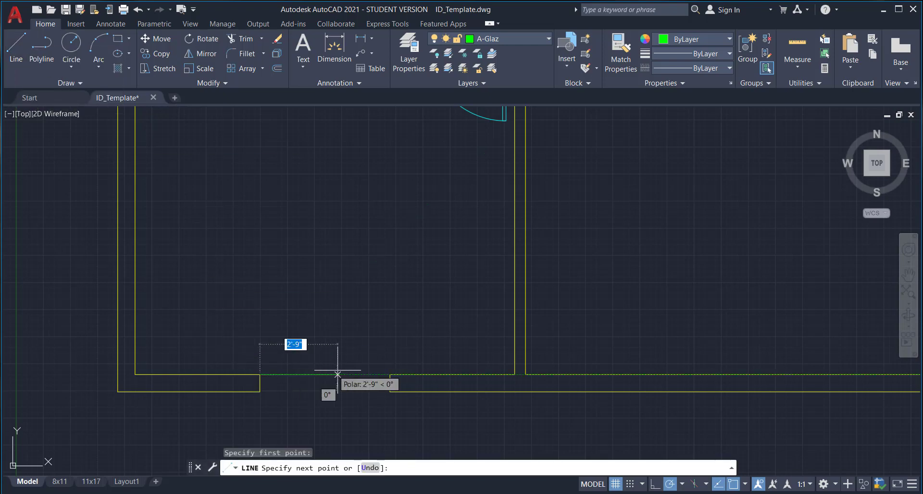
{"action": "left_click", "coordinate": [392, 373]}
{"action": "key", "text": "Escape"}
Draw two more window lines between the jambs, one along the wall's outer face and one through the jamb midpoints
{"action": "key", "text": "Return"}
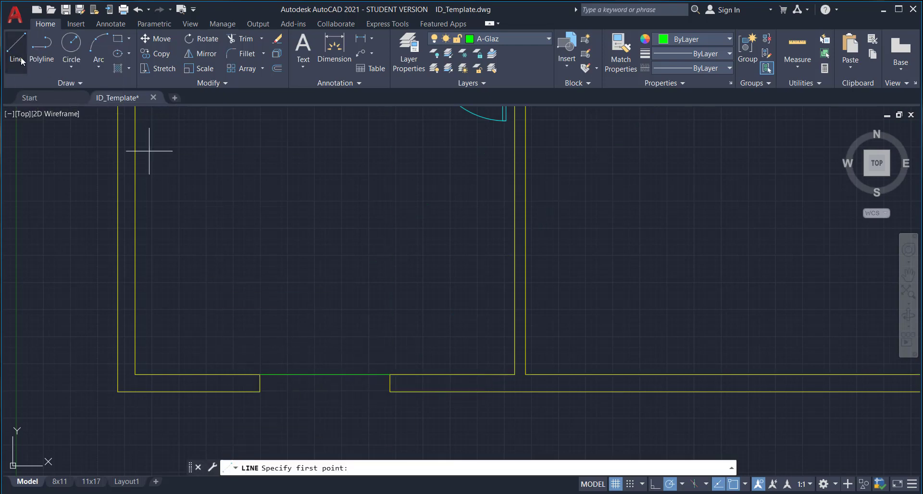
{"action": "left_click", "coordinate": [260, 391]}
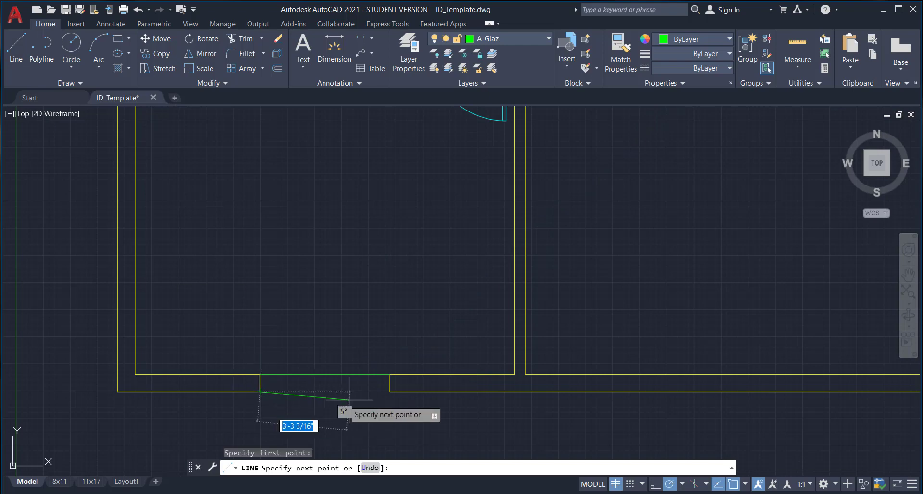
{"action": "left_click", "coordinate": [389, 392]}
{"action": "key", "text": "Escape"}
{"action": "key", "text": "Return"}
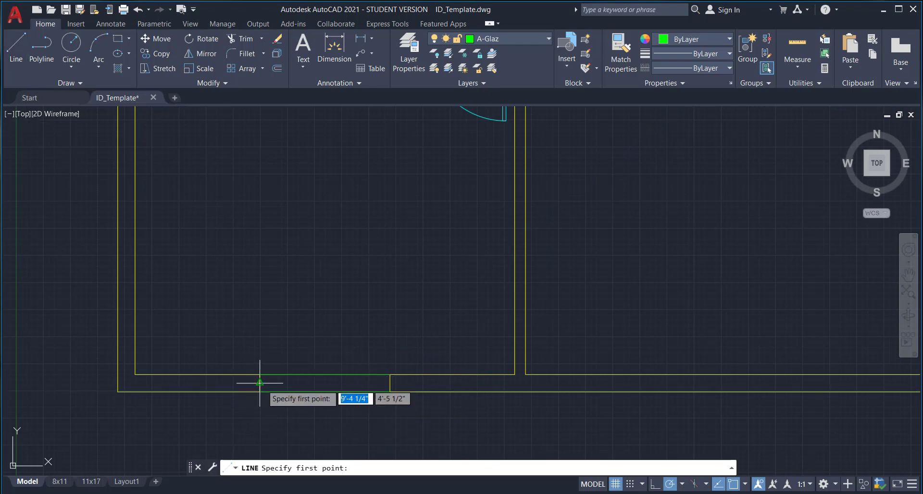
{"action": "left_click", "coordinate": [259, 383]}
{"action": "left_click", "coordinate": [389, 383]}
{"action": "key", "text": "Escape"}
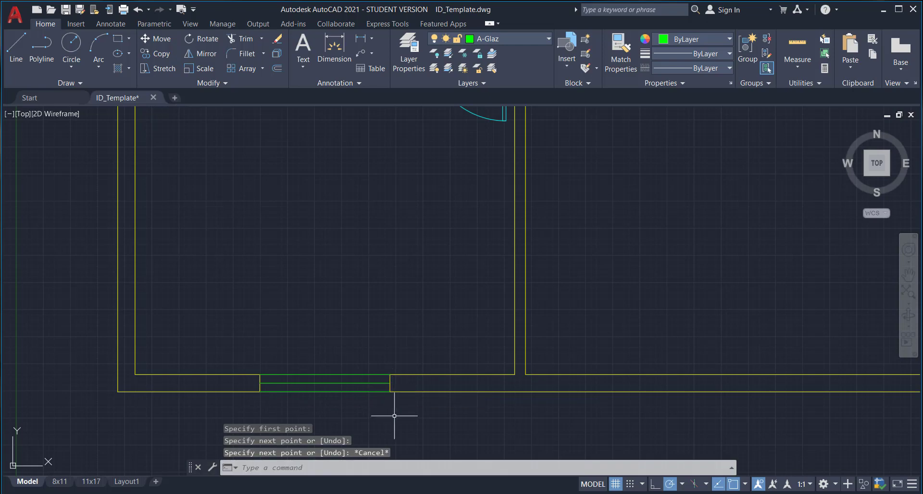
Draw a line across the larger lower room's bottom exterior wall, from the inner face's midpoint to the outer face
{"action": "scroll", "coordinate": [391, 412], "scroll_direction": "down", "scroll_amount": 2}
{"action": "middle_click_drag", "start_coordinate": [391, 412], "coordinate": [302, 309]}
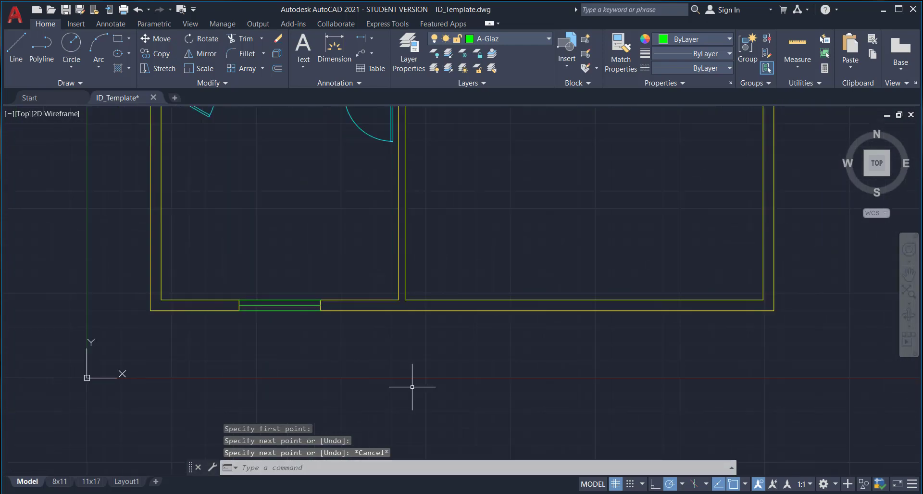
{"action": "mouse_move", "coordinate": [747, 338]}
{"action": "middle_mouse_down"}
{"action": "mouse_move", "coordinate": [642, 342]}
{"action": "mouse_move", "coordinate": [613, 361]}
{"action": "middle_mouse_up"}
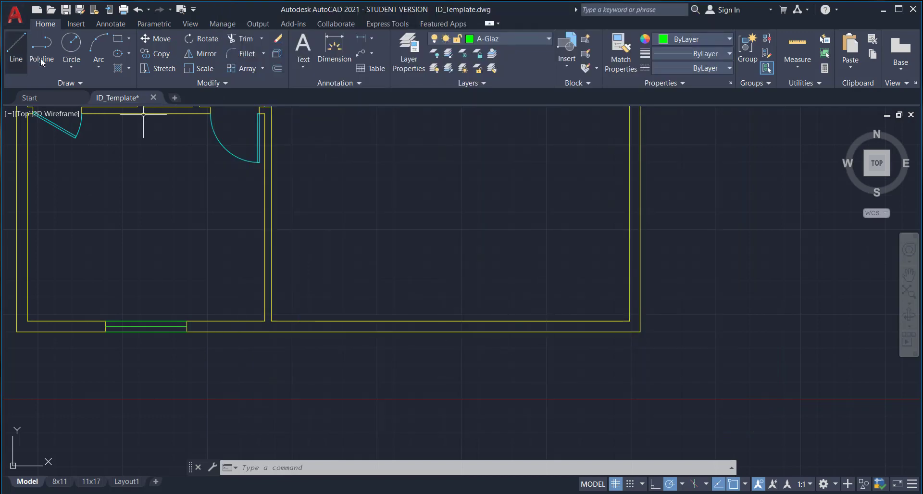
{"action": "left_click", "coordinate": [391, 319]}
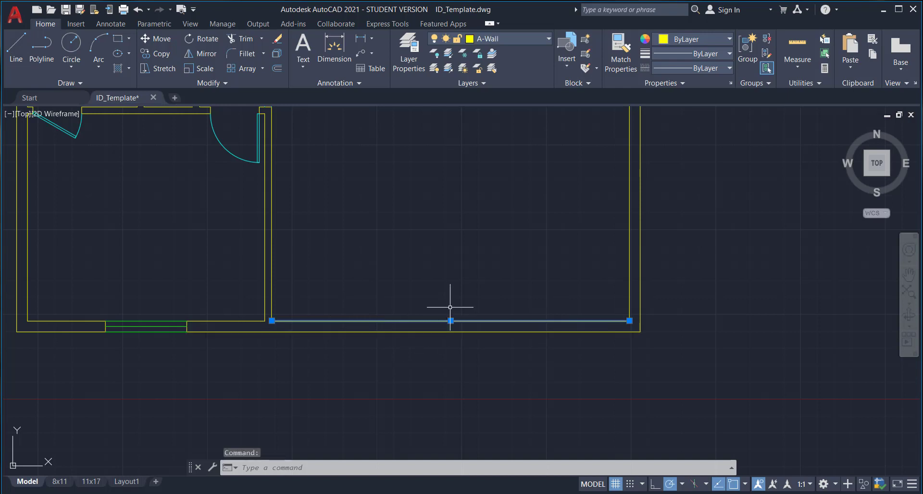
{"action": "left_click", "coordinate": [14, 50]}
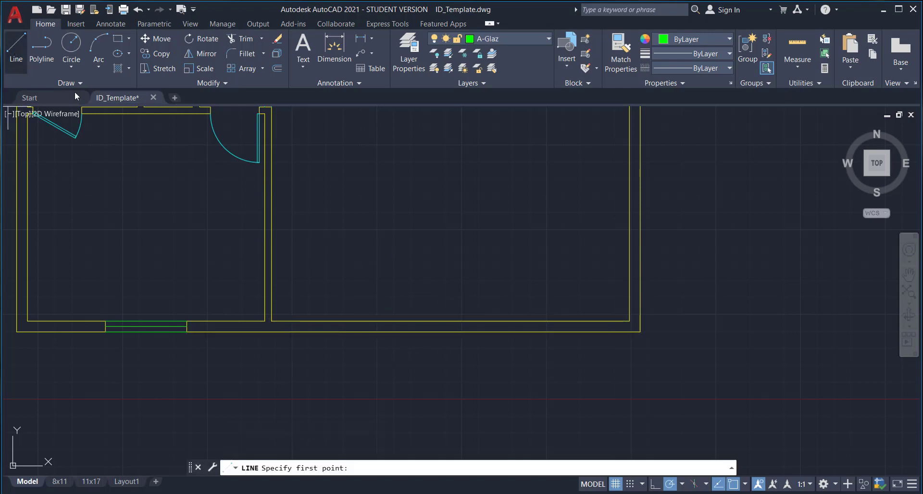
{"action": "left_click", "coordinate": [450, 321]}
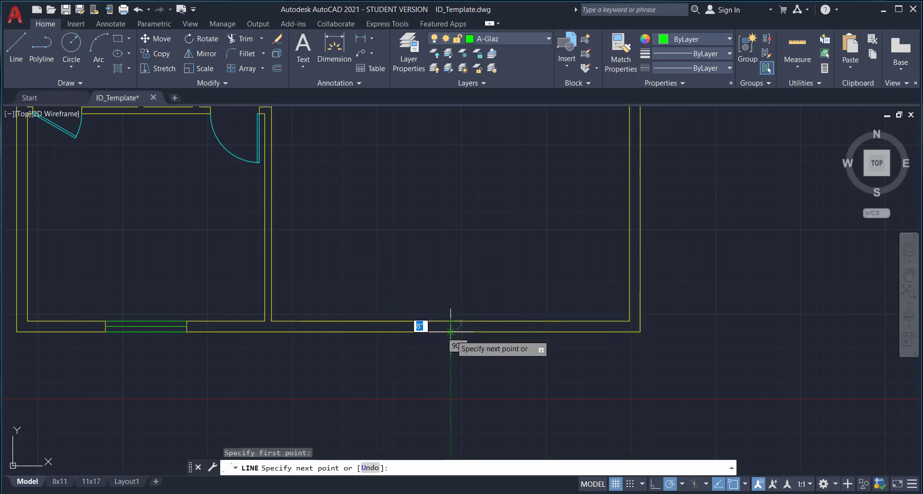
{"action": "left_click", "coordinate": [450, 332]}
{"action": "key", "text": "Escape"}
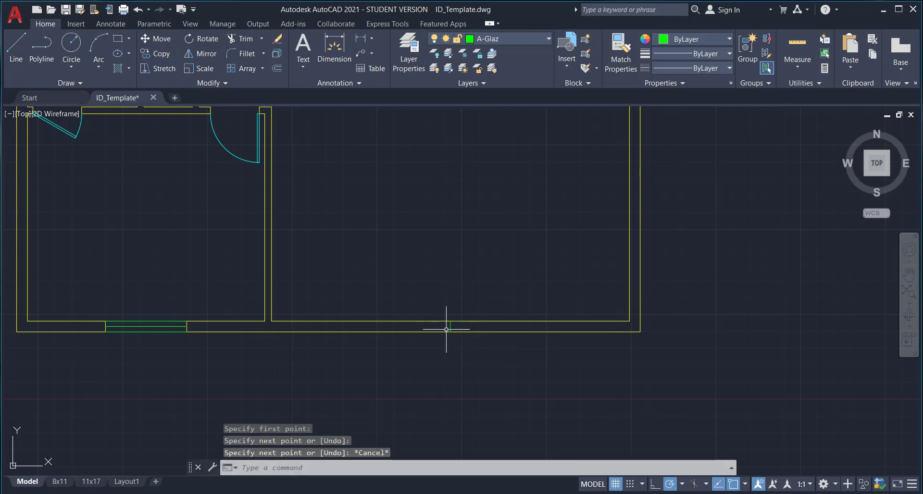
Offset the line across the larger room's bottom wall by 2'6 to both sides, and erase the middle line
{"action": "scroll", "coordinate": [447, 330], "scroll_direction": "up", "scroll_amount": 2}
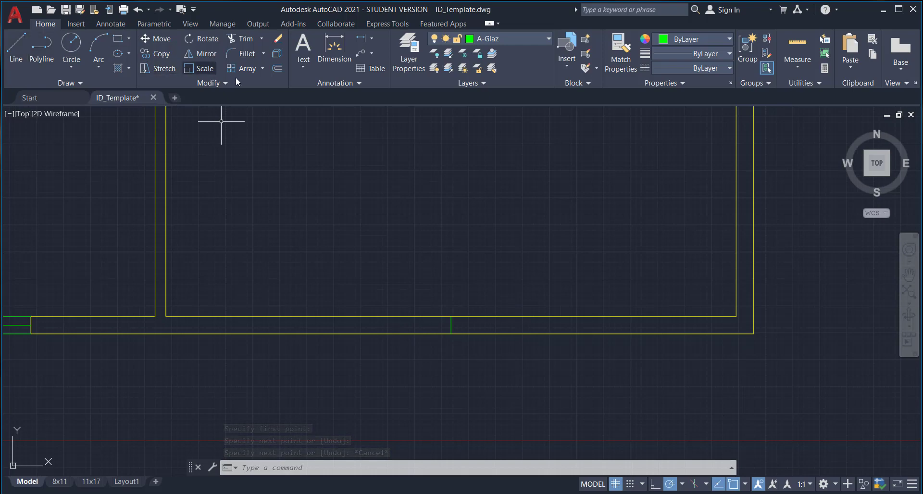
{"action": "left_click", "coordinate": [277, 69]}
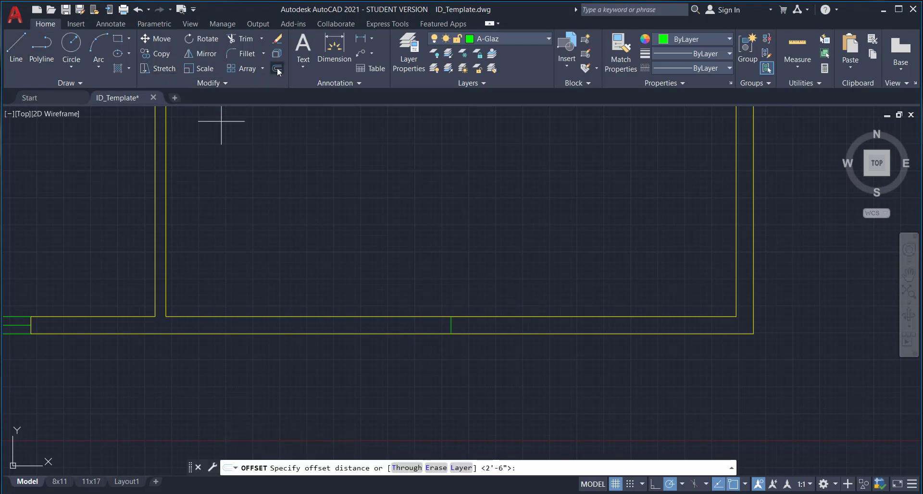
{"action": "type", "text": "2'6"}
{"action": "key", "text": "Return"}
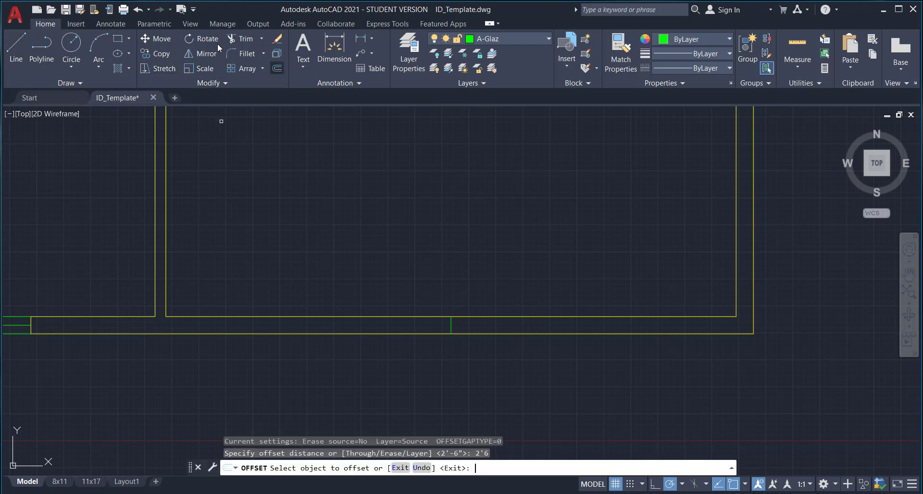
{"action": "left_click", "coordinate": [450, 321]}
{"action": "left_click", "coordinate": [387, 323]}
{"action": "left_click", "coordinate": [450, 323]}
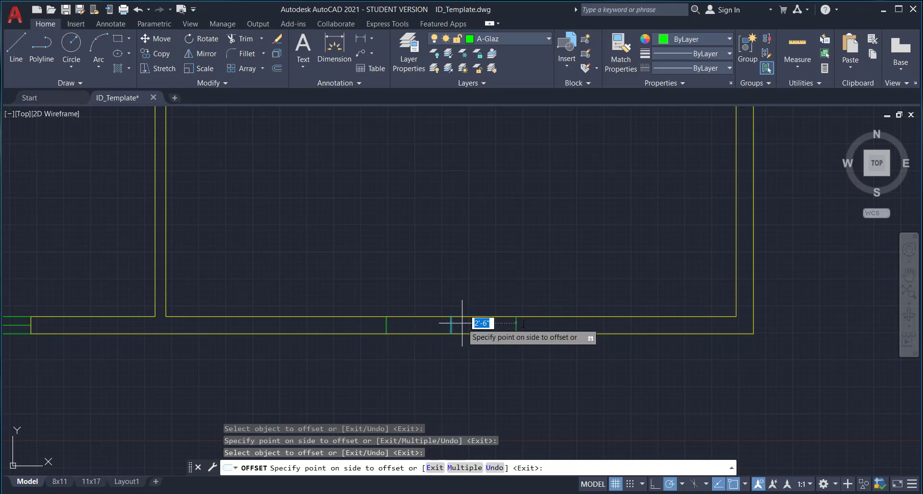
{"action": "left_click", "coordinate": [462, 323]}
{"action": "key", "text": "Escape"}
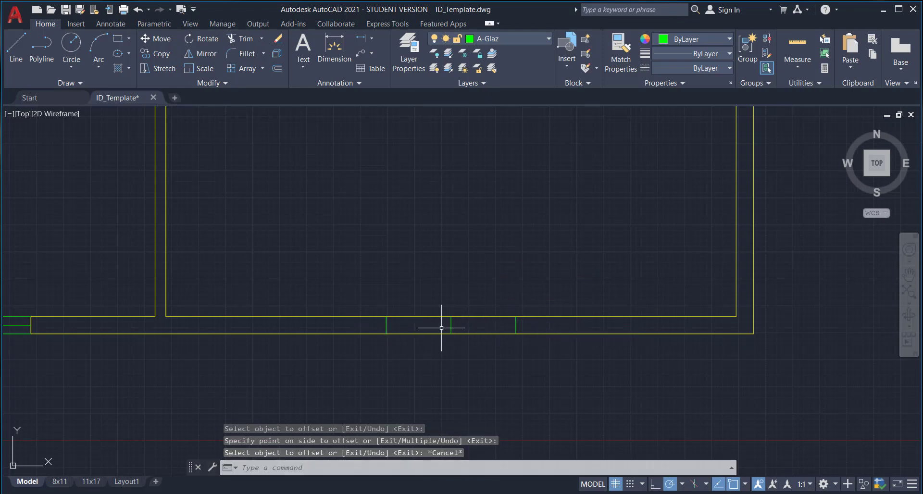
{"action": "left_click", "coordinate": [451, 325]}
{"action": "key", "text": "Delete"}
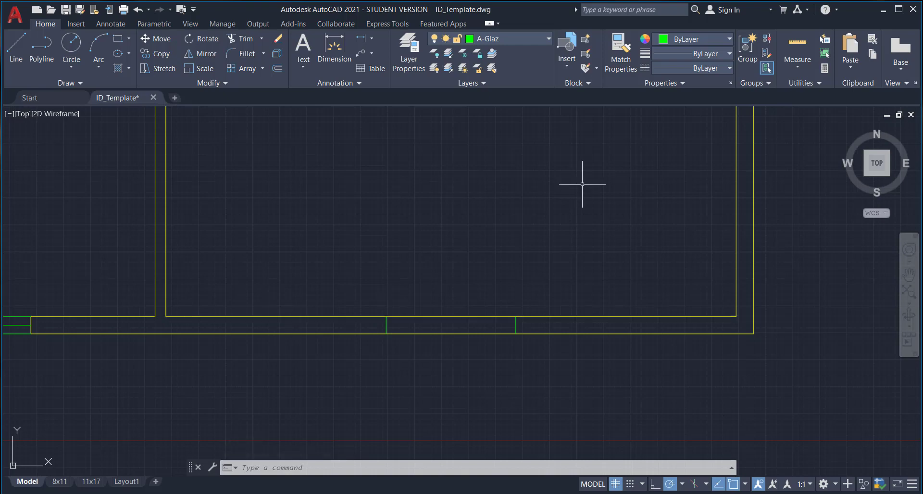
Offset each of the two jamb lines outward by 5' along the wall to form two window openings
{"action": "left_click", "coordinate": [277, 70]}
{"action": "type", "text": "5'"}
{"action": "key", "text": "Return"}
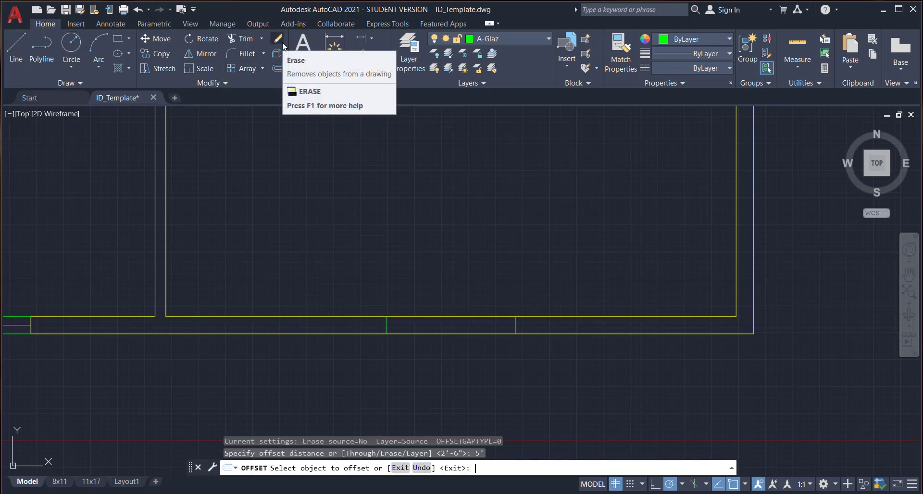
{"action": "left_click", "coordinate": [385, 324]}
{"action": "left_click", "coordinate": [313, 327]}
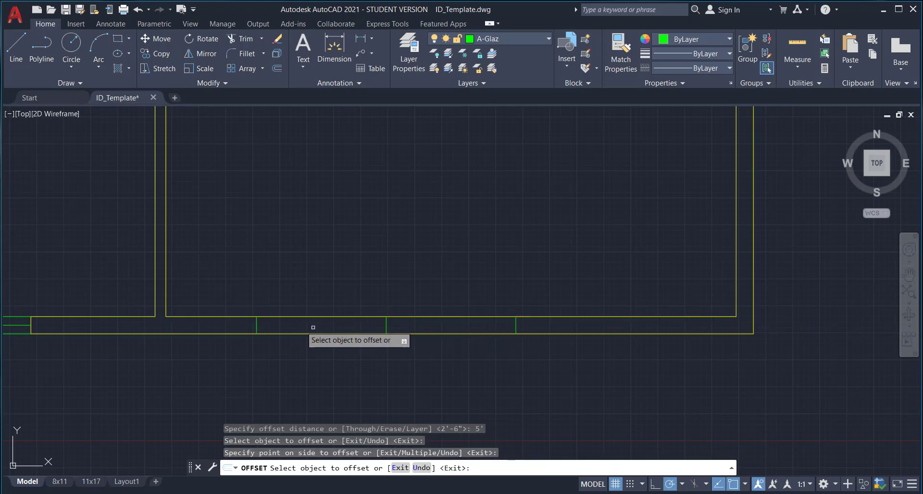
{"action": "left_click", "coordinate": [515, 326]}
{"action": "left_click", "coordinate": [648, 336]}
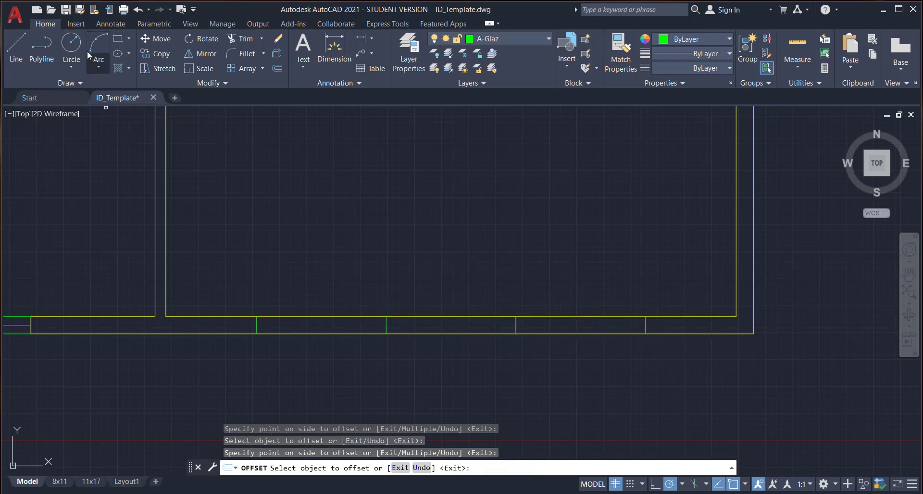
{"action": "left_click", "coordinate": [16, 48]}
{"action": "key", "text": "Escape"}
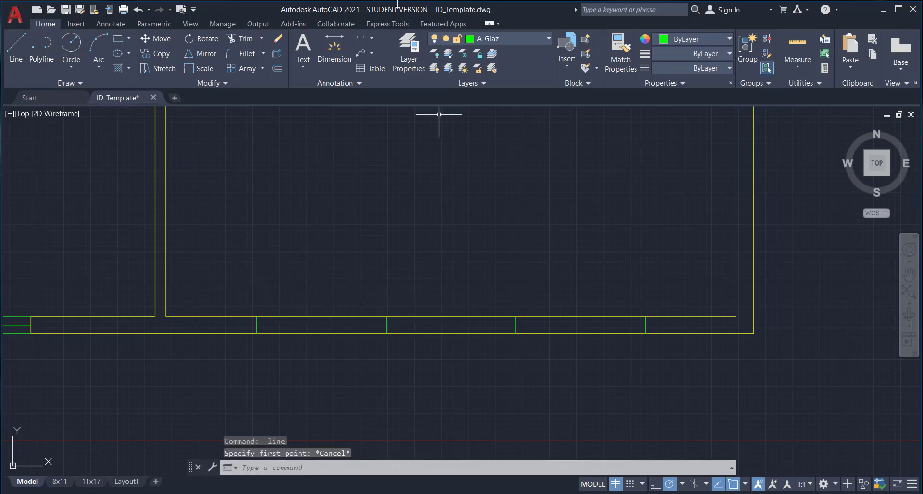
Trim the inner and outer wall lines between each outer pair of jambs to open both window gaps
{"action": "left_click", "coordinate": [252, 42]}
{"action": "left_click", "coordinate": [367, 362]}
{"action": "left_click", "coordinate": [362, 310]}
{"action": "key", "text": "Return"}
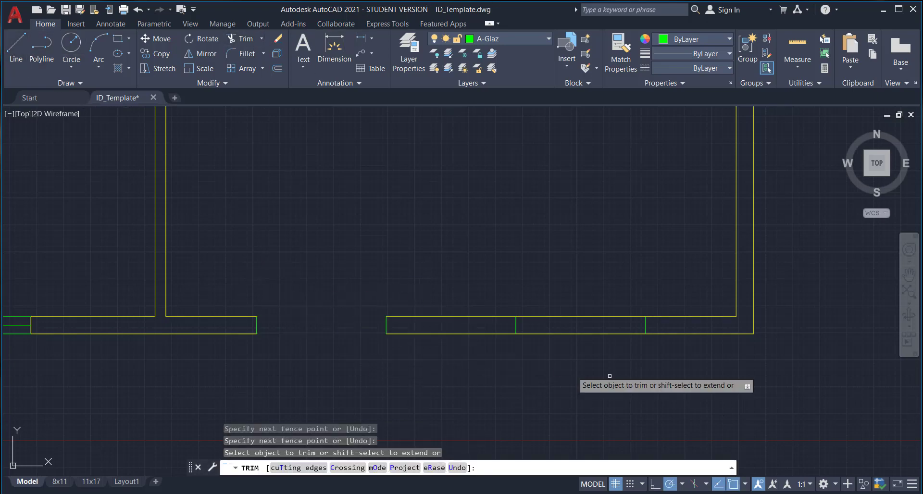
{"action": "left_click_drag", "start_coordinate": [610, 357], "coordinate": [591, 291]}
{"action": "key", "text": "Escape"}
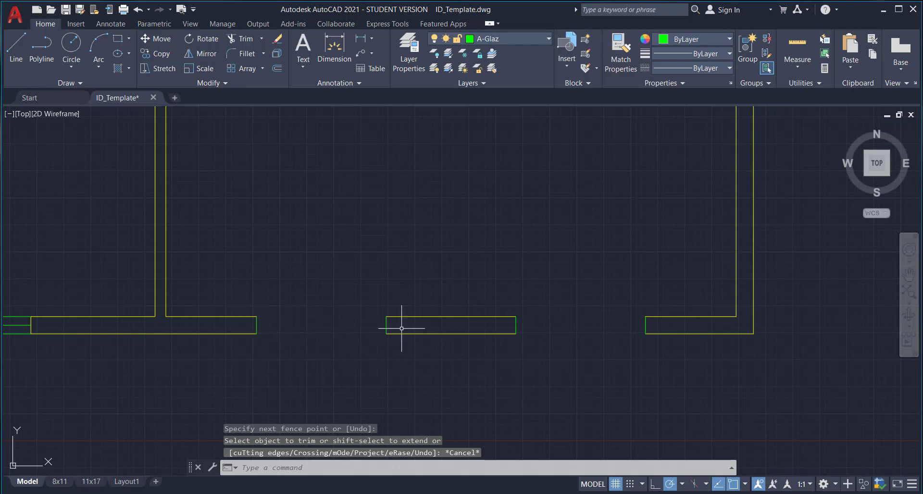
Match both jamb lines of the left window opening to the A-Wall layer of the adjoining wall lines
{"action": "scroll", "coordinate": [144, 333], "scroll_direction": "up", "scroll_amount": 2}
{"action": "middle_click_drag", "start_coordinate": [146, 333], "coordinate": [507, 333]}
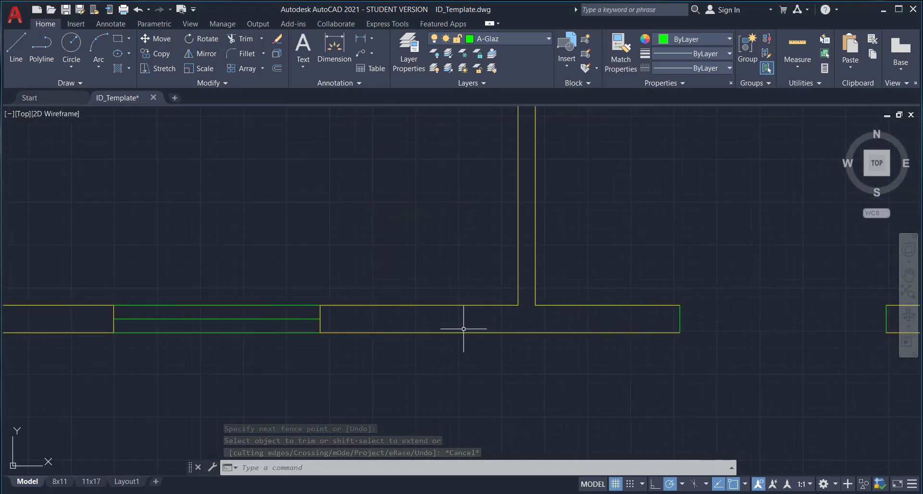
{"action": "scroll", "coordinate": [319, 328], "scroll_direction": "up", "scroll_amount": 4}
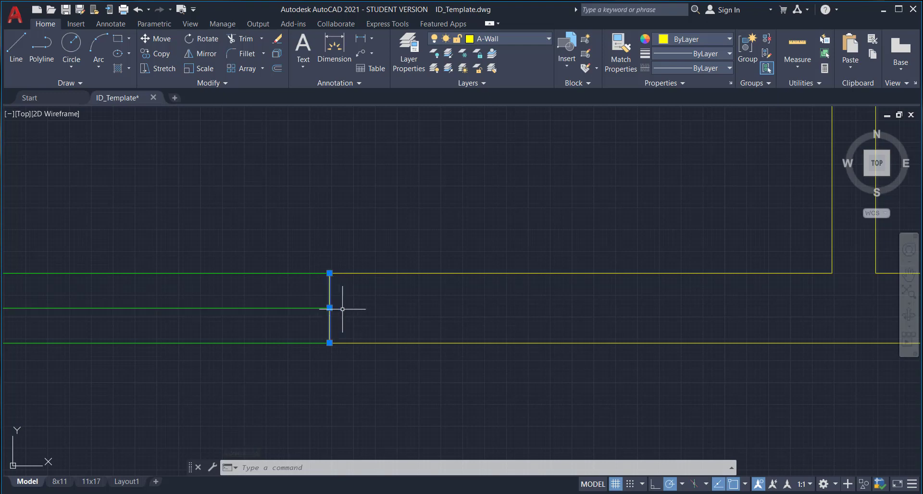
{"action": "scroll", "coordinate": [342, 309], "scroll_direction": "down", "scroll_amount": 2}
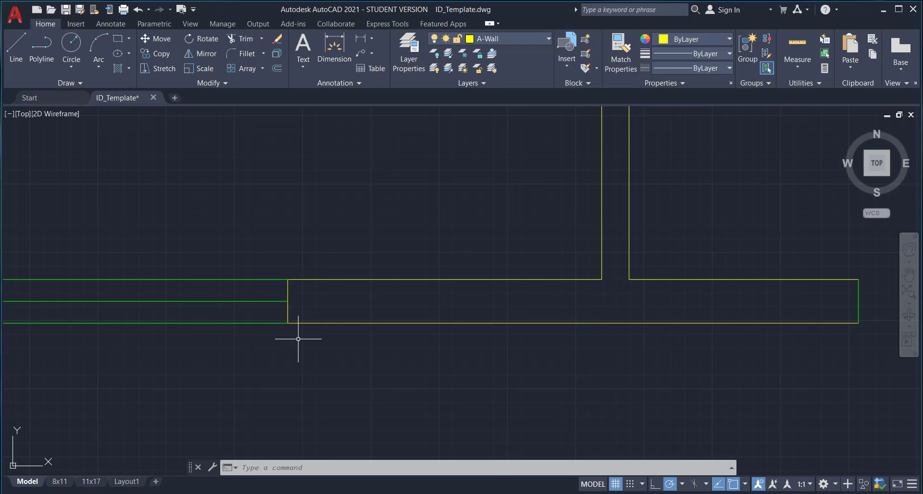
{"action": "key", "text": "Escape"}
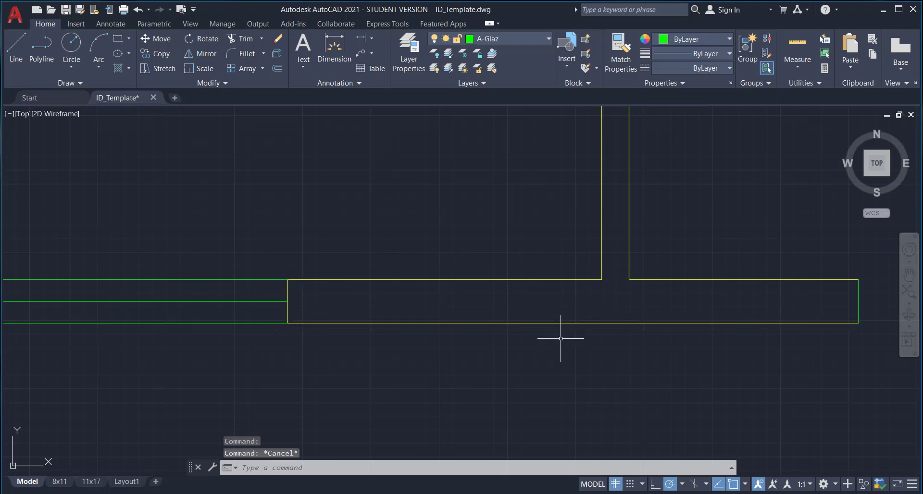
{"action": "mouse_move", "coordinate": [747, 257]}
{"action": "middle_mouse_down"}
{"action": "mouse_move", "coordinate": [262, 283]}
{"action": "mouse_move", "coordinate": [260, 295]}
{"action": "mouse_move", "coordinate": [226, 281]}
{"action": "middle_mouse_up"}
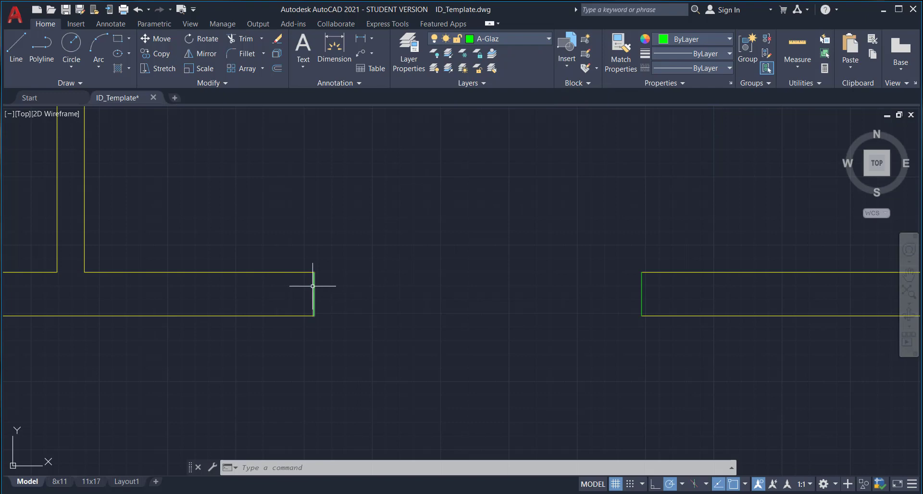
{"action": "left_click", "coordinate": [493, 72]}
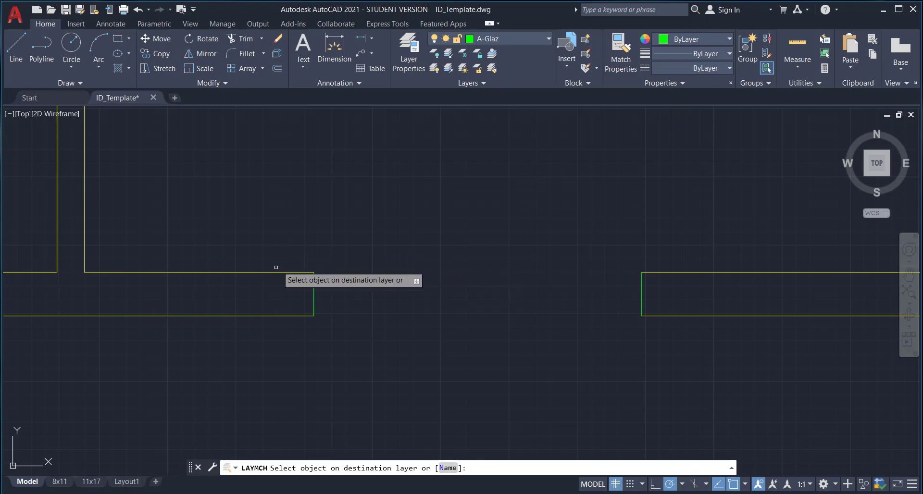
{"action": "left_click", "coordinate": [158, 272]}
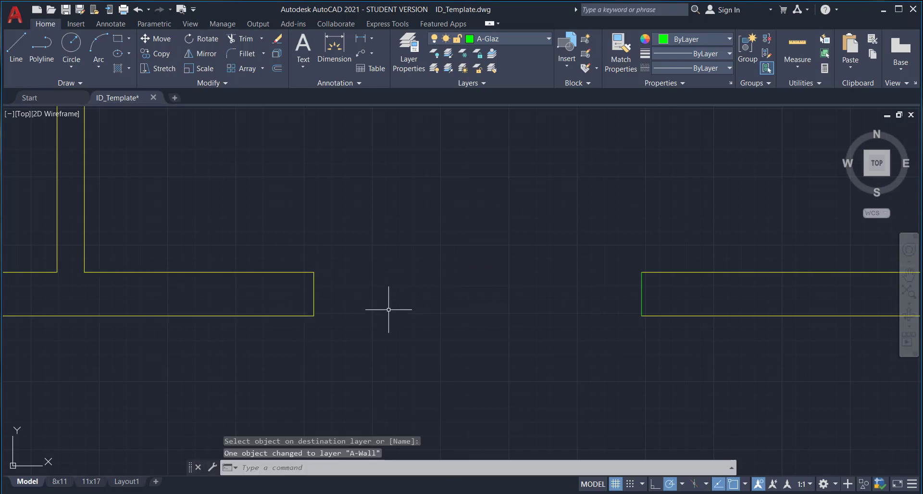
{"action": "left_click", "coordinate": [644, 299]}
{"action": "left_click", "coordinate": [597, 284]}
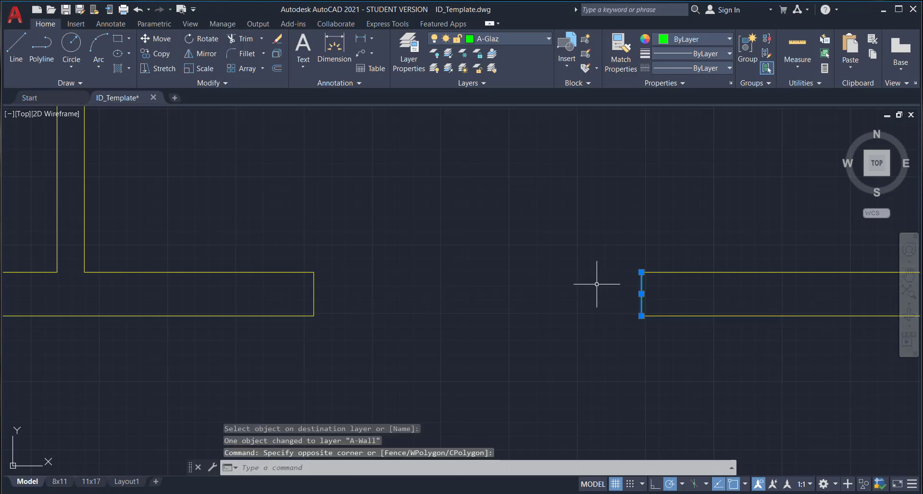
{"action": "left_click", "coordinate": [491, 70]}
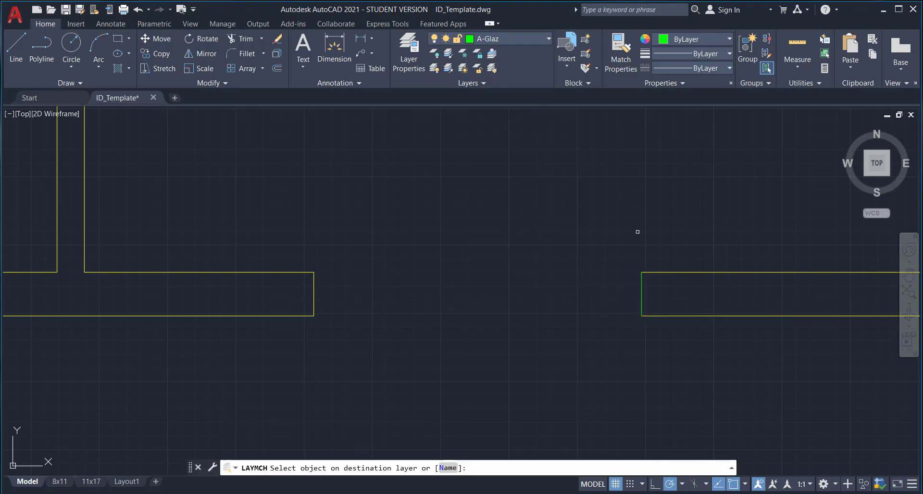
{"action": "left_click", "coordinate": [665, 272]}
Match both jamb lines of the right window opening to the A-Wall layer
{"action": "scroll", "coordinate": [639, 288], "scroll_direction": "down", "scroll_amount": 5}
{"action": "scroll", "coordinate": [327, 284], "scroll_direction": "up", "scroll_amount": 3}
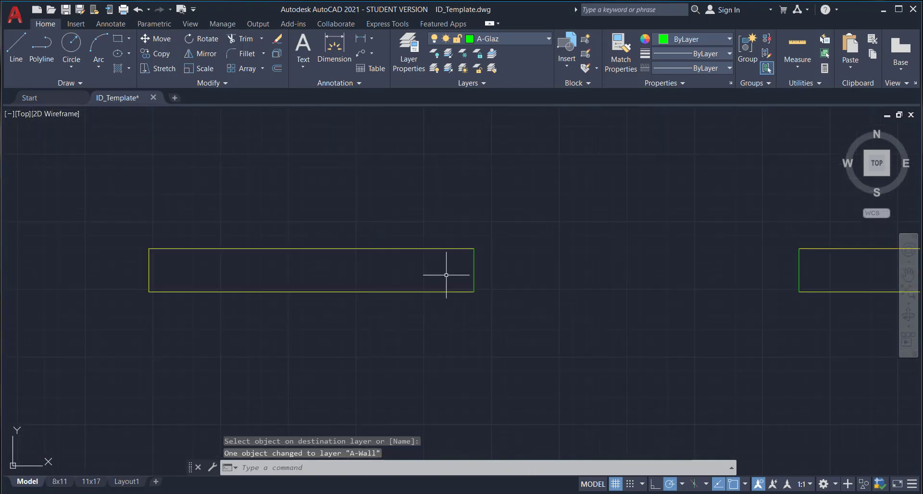
{"action": "left_click", "coordinate": [529, 295]}
{"action": "left_click", "coordinate": [414, 245]}
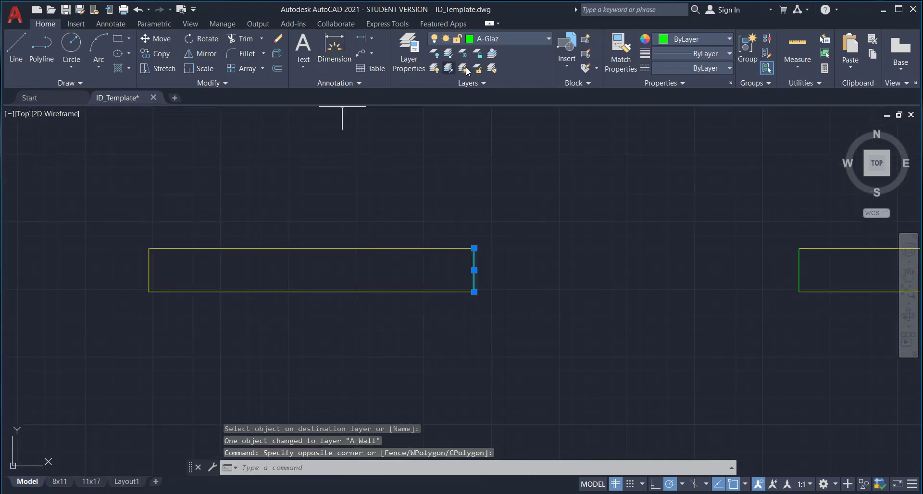
{"action": "left_click", "coordinate": [492, 70]}
{"action": "left_click", "coordinate": [474, 264]}
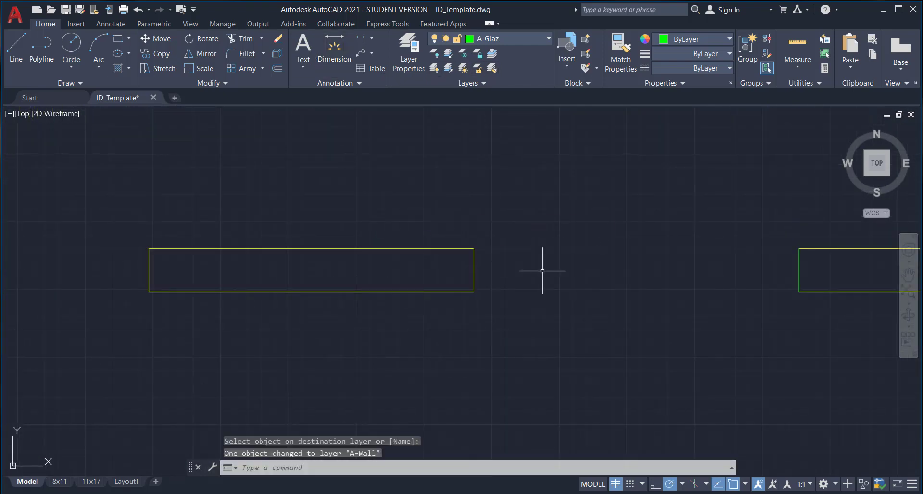
{"action": "middle_click_drag", "start_coordinate": [540, 272], "coordinate": [162, 278]}
{"action": "left_click", "coordinate": [449, 289]}
{"action": "left_click", "coordinate": [342, 258]}
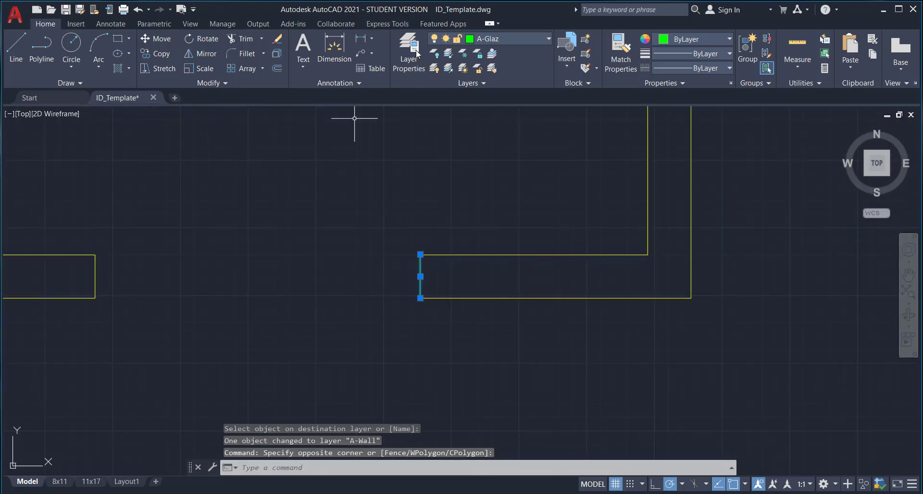
{"action": "left_click", "coordinate": [491, 70]}
{"action": "left_click", "coordinate": [471, 255]}
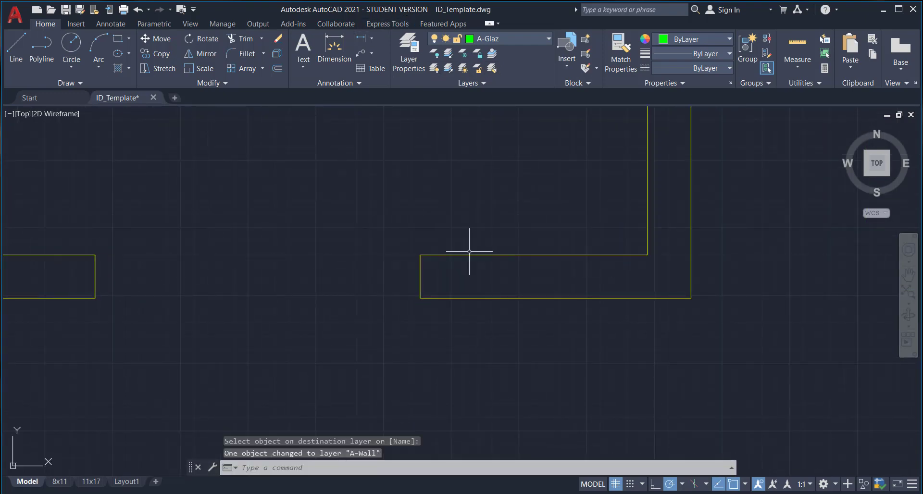
Draw 5' glazing lines across the inner and outer wall faces of the left window opening on the A-Glaz layer
{"action": "scroll", "coordinate": [472, 245], "scroll_direction": "down", "scroll_amount": 3}
{"action": "middle_click_drag", "start_coordinate": [412, 259], "coordinate": [507, 264]}
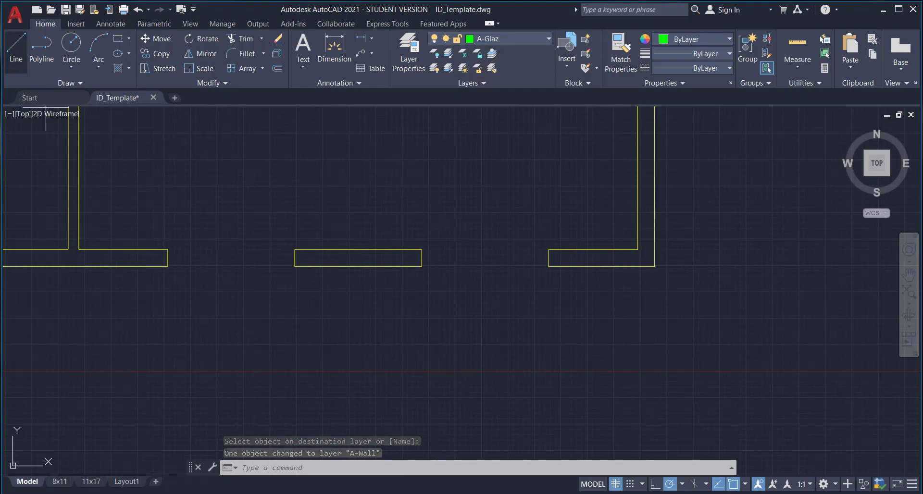
{"action": "type", "text": "l"}
{"action": "key", "text": "Return"}
{"action": "left_click", "coordinate": [167, 249]}
{"action": "type", "text": "5"}
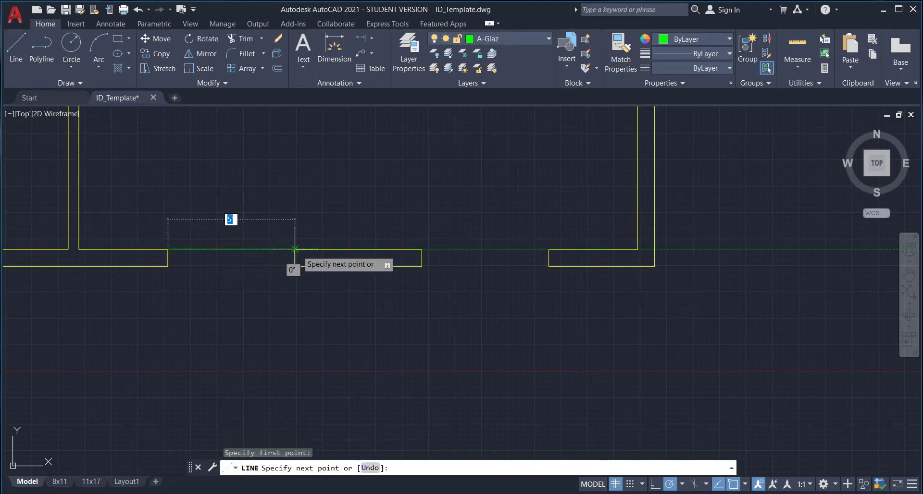
{"action": "key", "text": "Return"}
{"action": "key", "text": "Escape"}
{"action": "key", "text": "Return"}
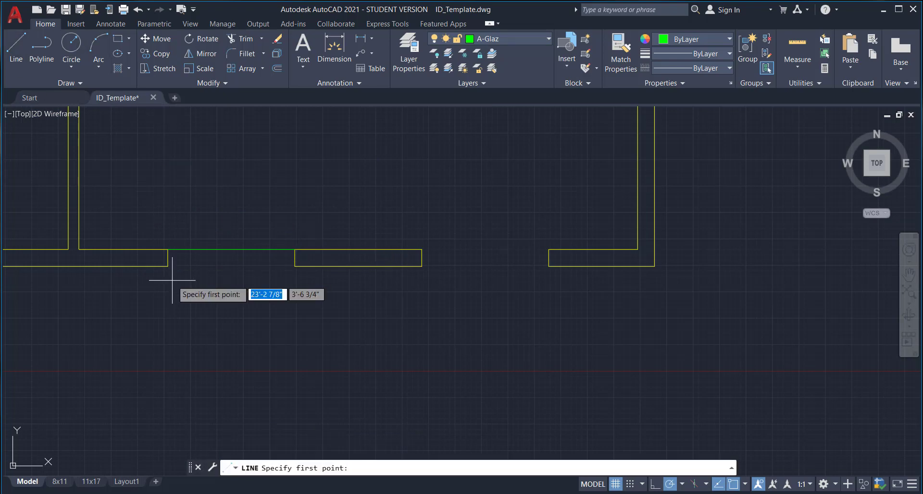
{"action": "left_click", "coordinate": [167, 266]}
{"action": "left_click", "coordinate": [294, 266]}
{"action": "key", "text": "Escape"}
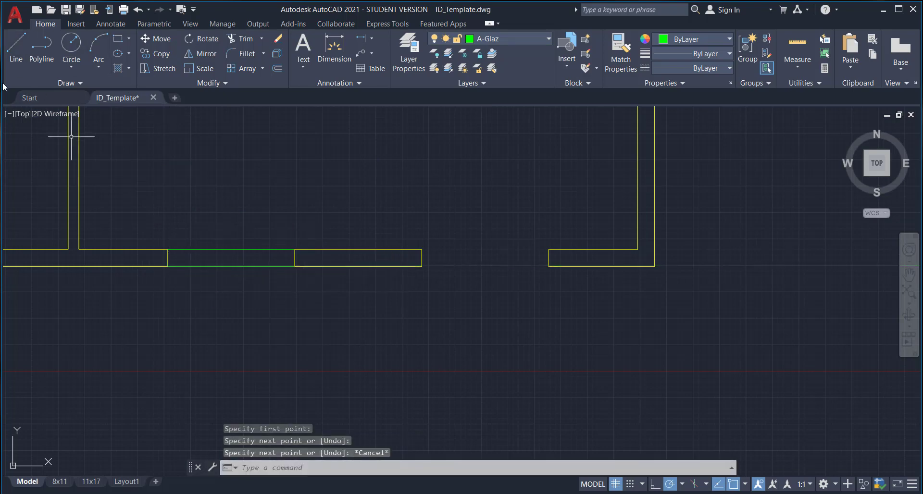
Add the centre glazing line between the jamb midpoints of the left window opening
{"action": "key", "text": "Return"}
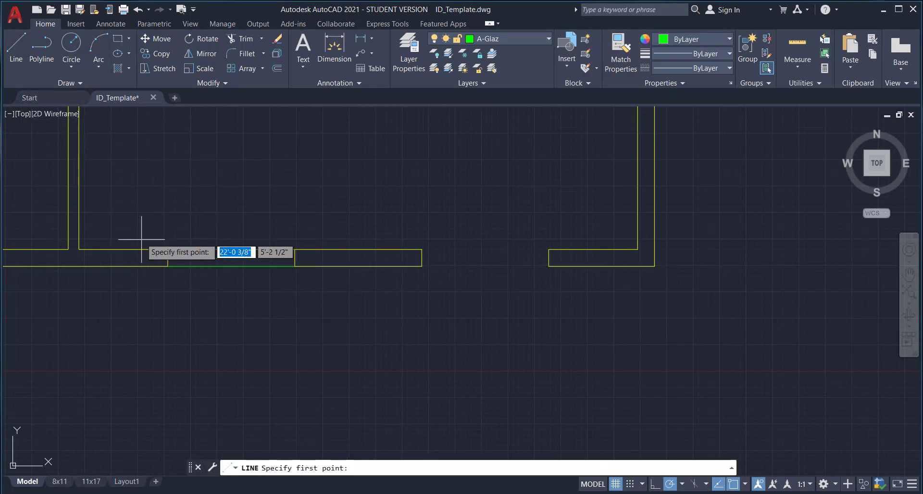
{"action": "left_click", "coordinate": [168, 258]}
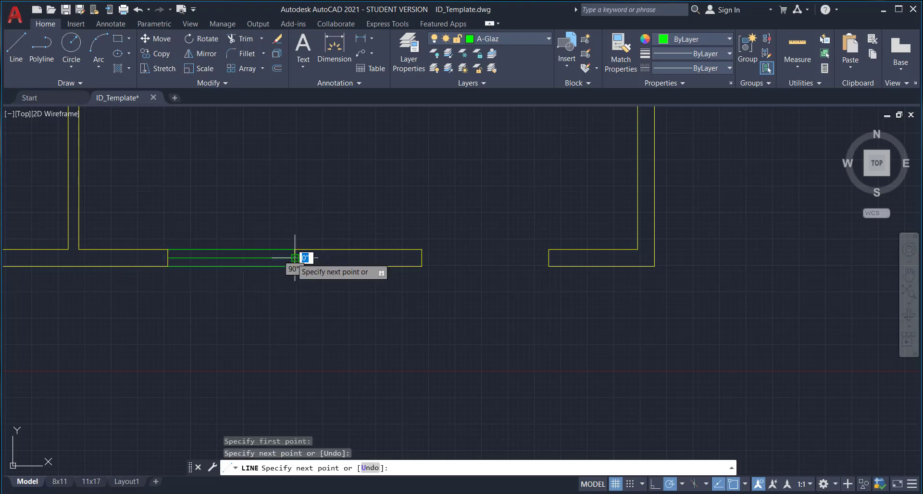
{"action": "key", "text": "Escape"}
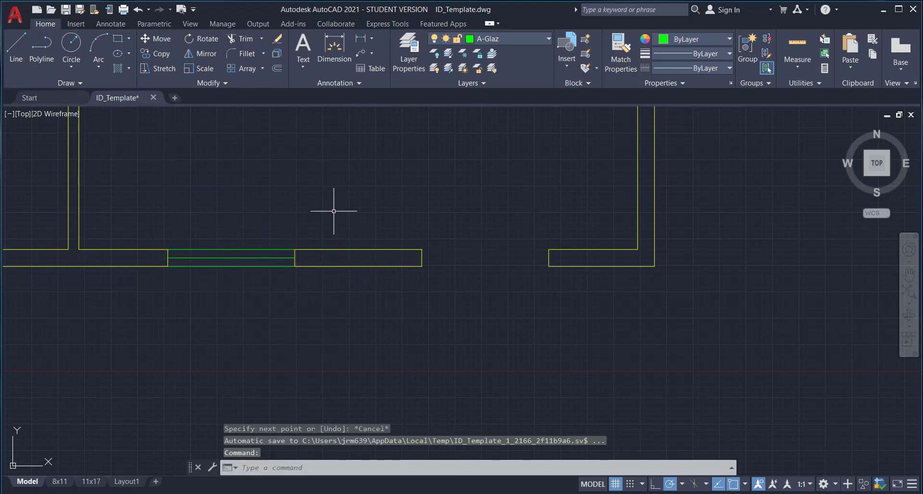
Draw glazing lines across the right window opening along the inner wall face and between the jamb midpoints
{"action": "type", "text": "l"}
{"action": "key", "text": "Return"}
{"action": "left_click", "coordinate": [421, 249]}
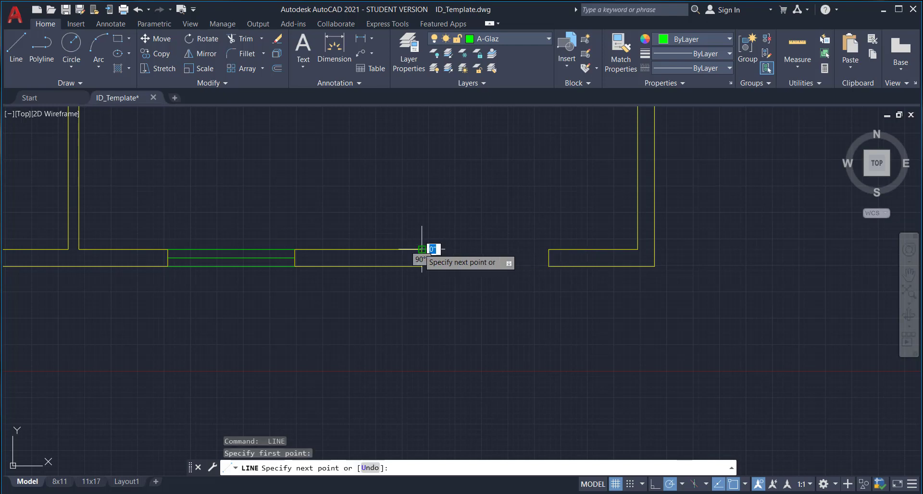
{"action": "left_click", "coordinate": [550, 249]}
{"action": "key", "text": "Return"}
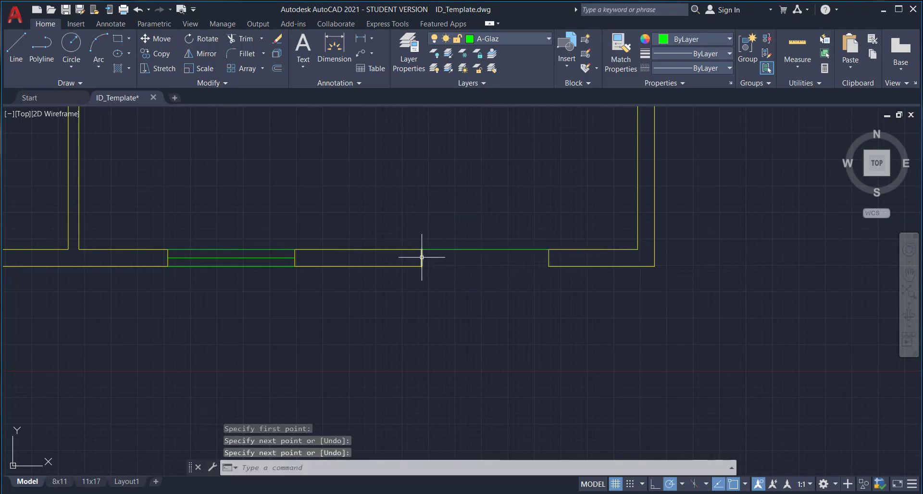
{"action": "key", "text": "Return"}
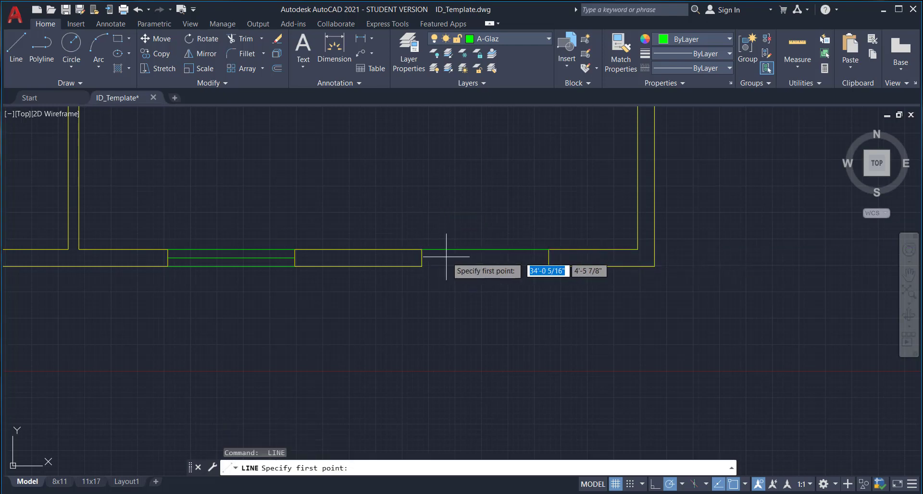
{"action": "left_click", "coordinate": [421, 258]}
{"action": "left_click", "coordinate": [549, 258]}
{"action": "key", "text": "Return"}
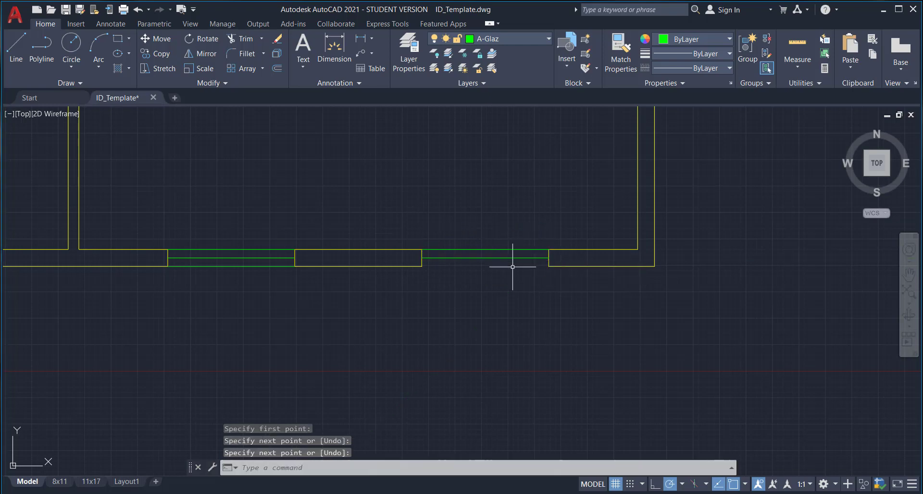
Close the right window with a glazing line along the outer wall face from jamb to jamb
{"action": "key", "text": "Return"}
{"action": "left_click", "coordinate": [422, 266]}
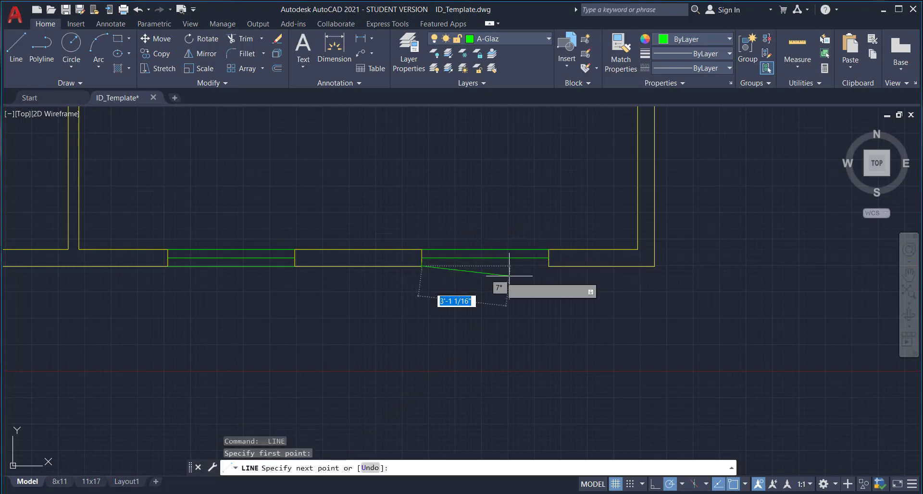
{"action": "left_click", "coordinate": [554, 281]}
{"action": "key", "text": "Return"}
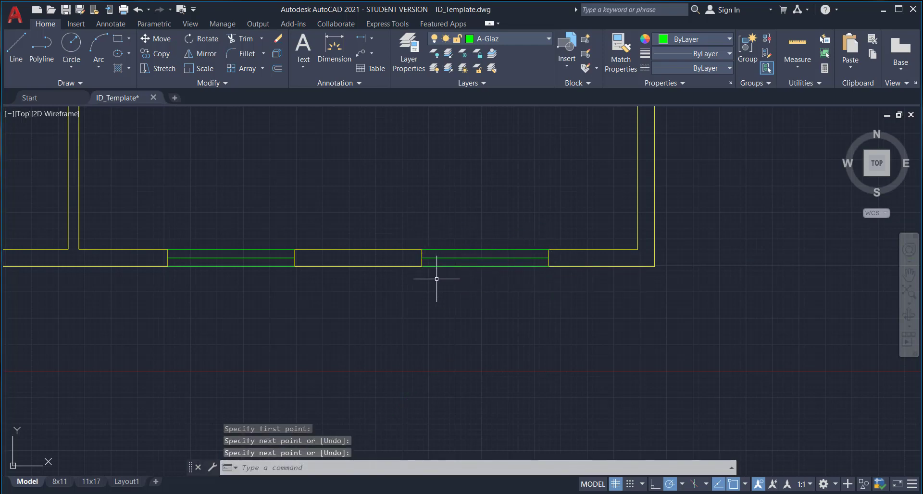
{"action": "scroll", "coordinate": [465, 313], "scroll_direction": "down", "scroll_amount": 4}
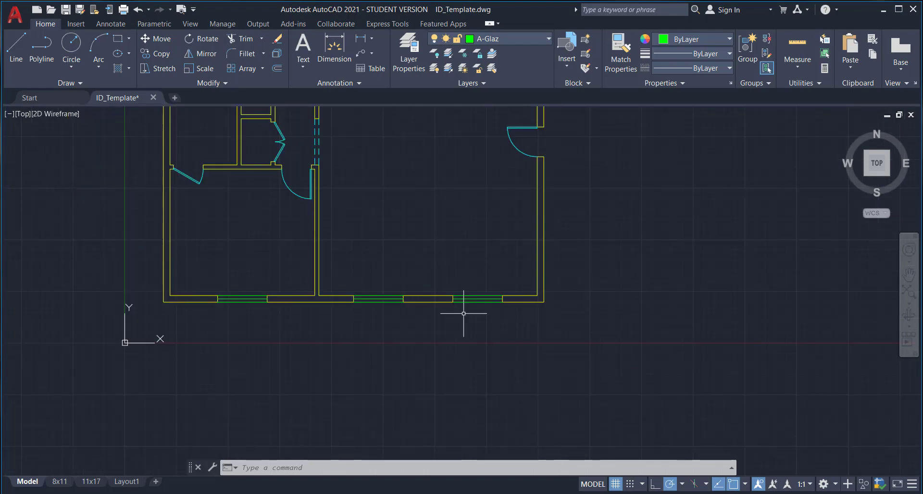